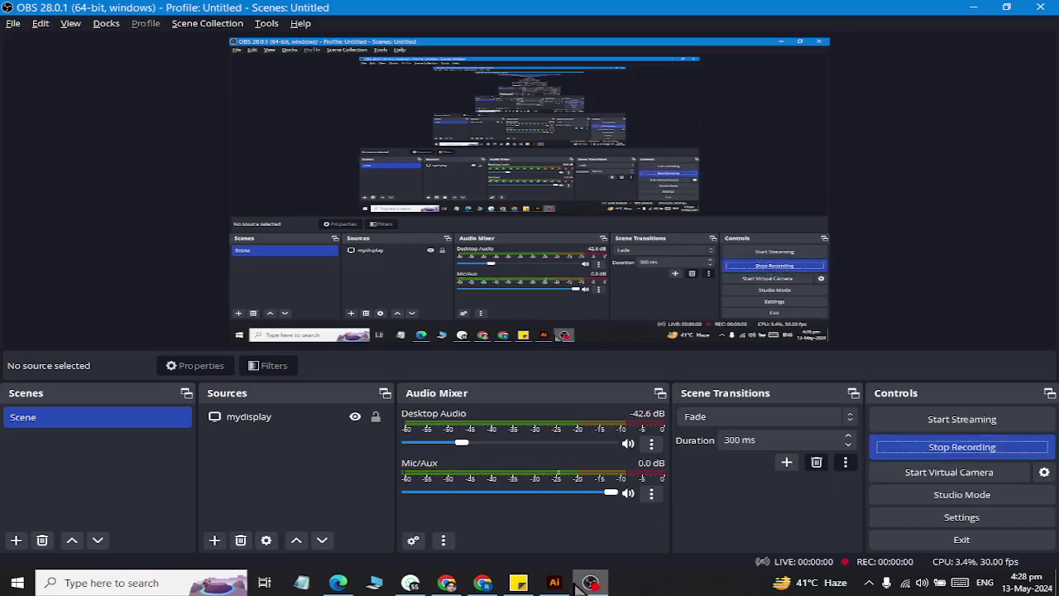
Start the OBS screen recording to capture the Illustrator diamond artwork.
{"action": "left_click", "coordinate": [554, 582]}
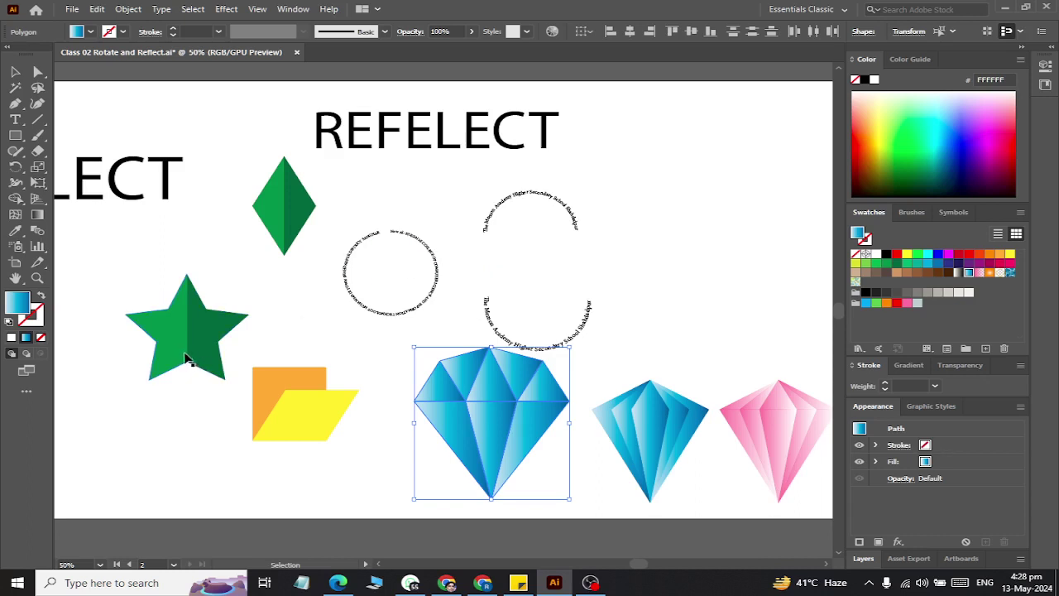
Draw a trial star with the Star tool, then undo it.
{"action": "scroll", "coordinate": [218, 300], "scroll_direction": "right", "scroll_amount": 1}
{"action": "scroll", "coordinate": [212, 301], "scroll_direction": "right", "scroll_amount": 3}
{"action": "left_click", "coordinate": [14, 136]}
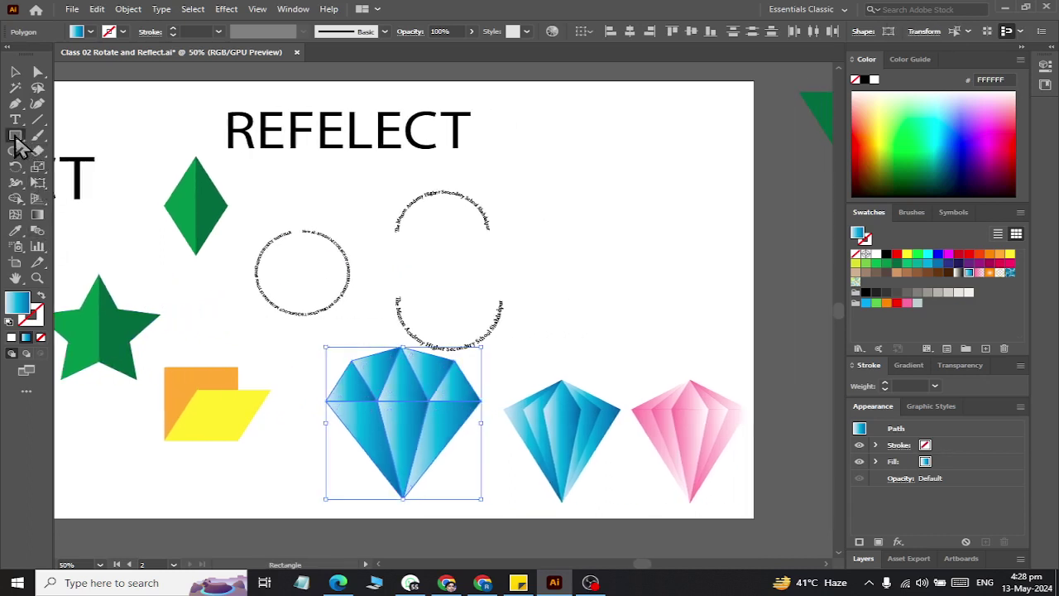
{"action": "left_click_drag", "start_coordinate": [18, 146], "coordinate": [71, 200]}
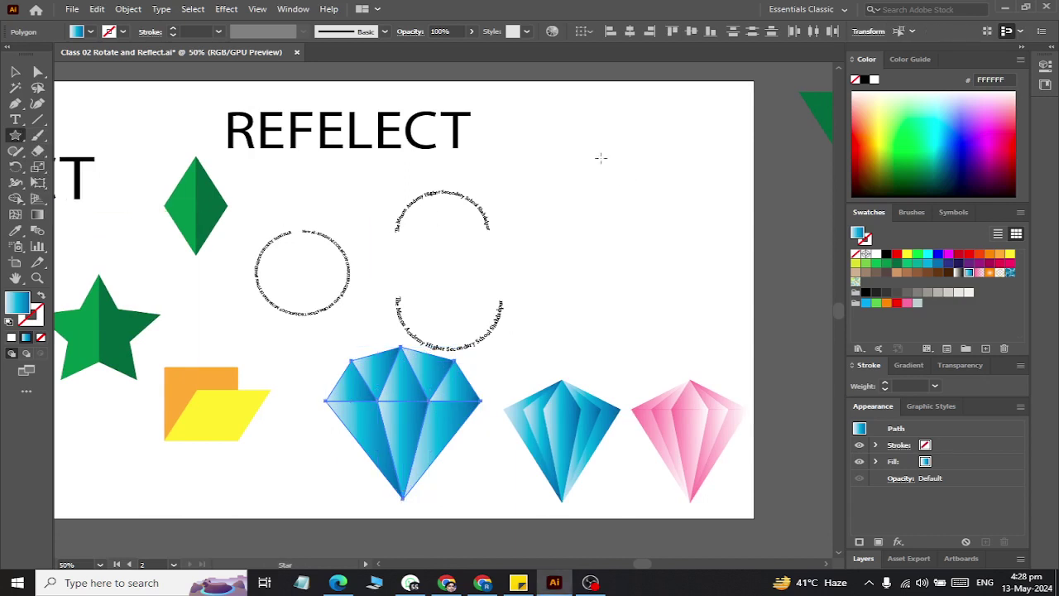
{"action": "left_click_drag", "start_coordinate": [620, 130], "coordinate": [643, 156]}
{"action": "key", "text": "ctrl+z"}
Add a new empty Artboard 3 and draw a gradient star near its middle.
{"action": "left_click", "coordinate": [15, 261]}
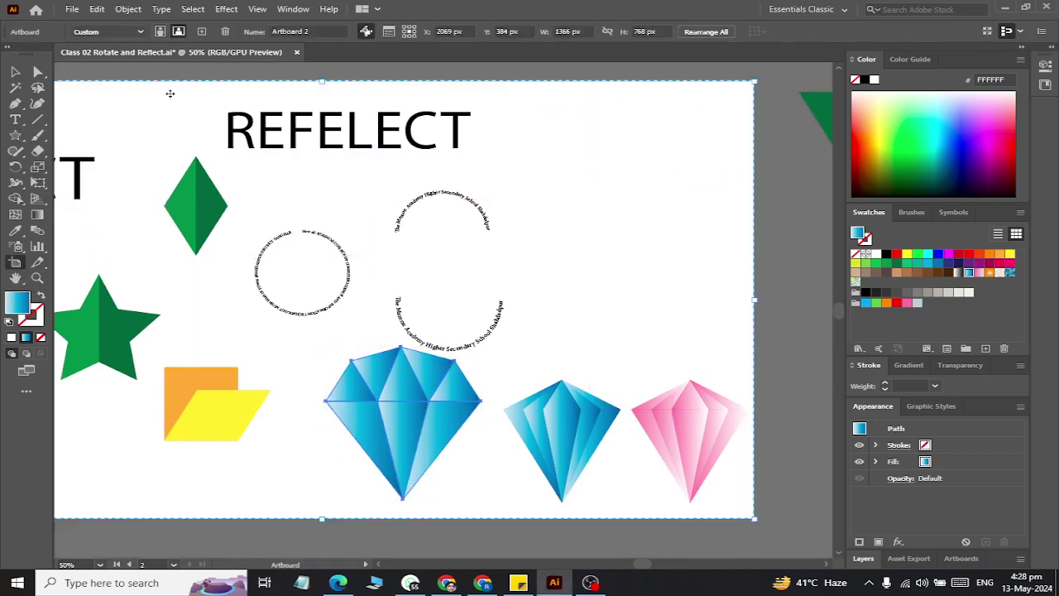
{"action": "left_click", "coordinate": [202, 32]}
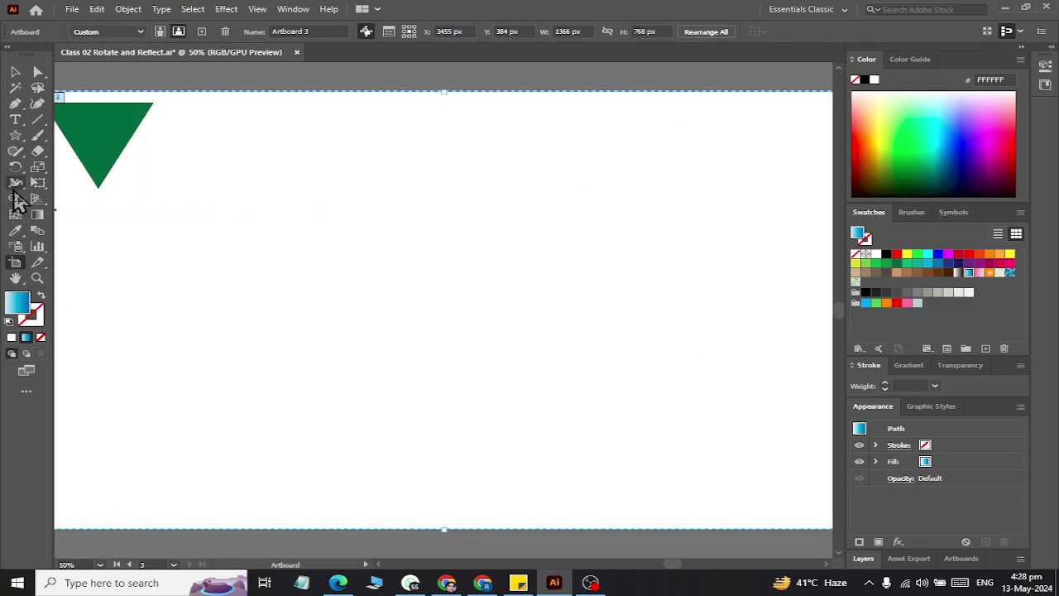
{"action": "left_click", "coordinate": [16, 138]}
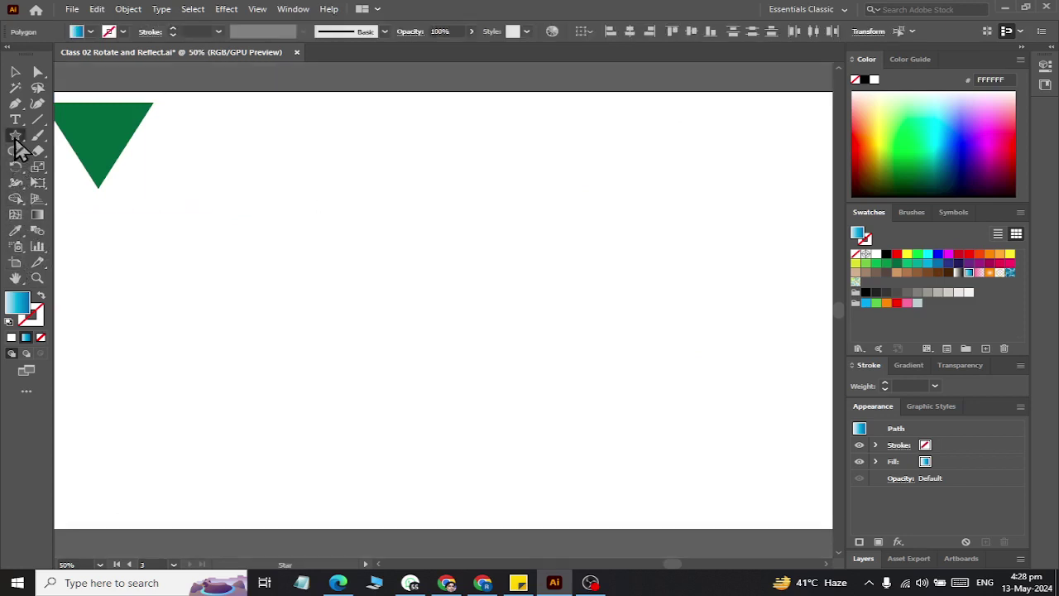
{"action": "left_click_drag", "start_coordinate": [470, 220], "coordinate": [505, 289]}
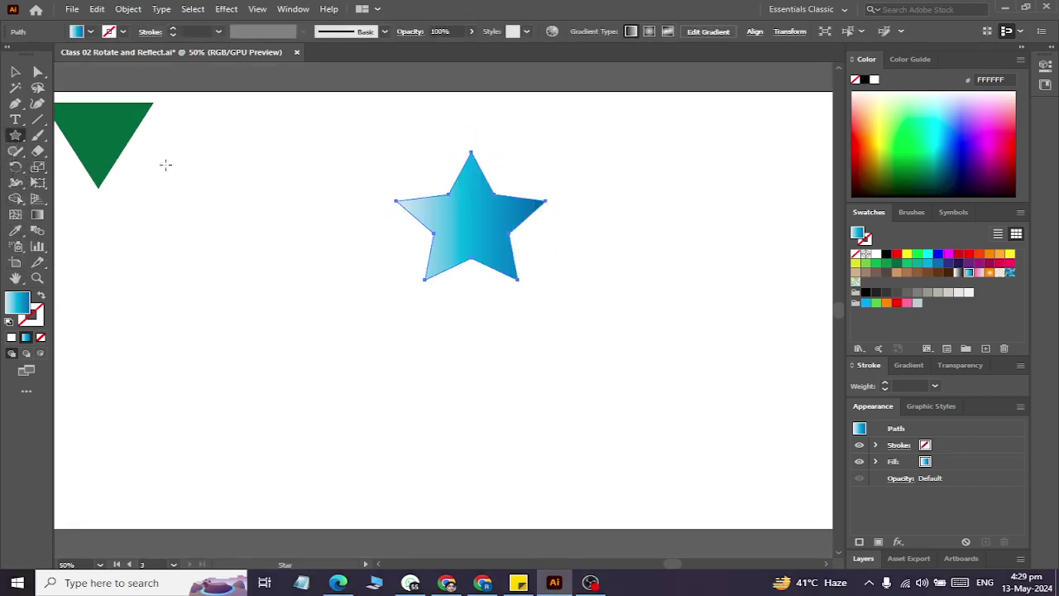
Replace the star's gradient fill with solid cyan.
{"action": "left_click", "coordinate": [15, 72]}
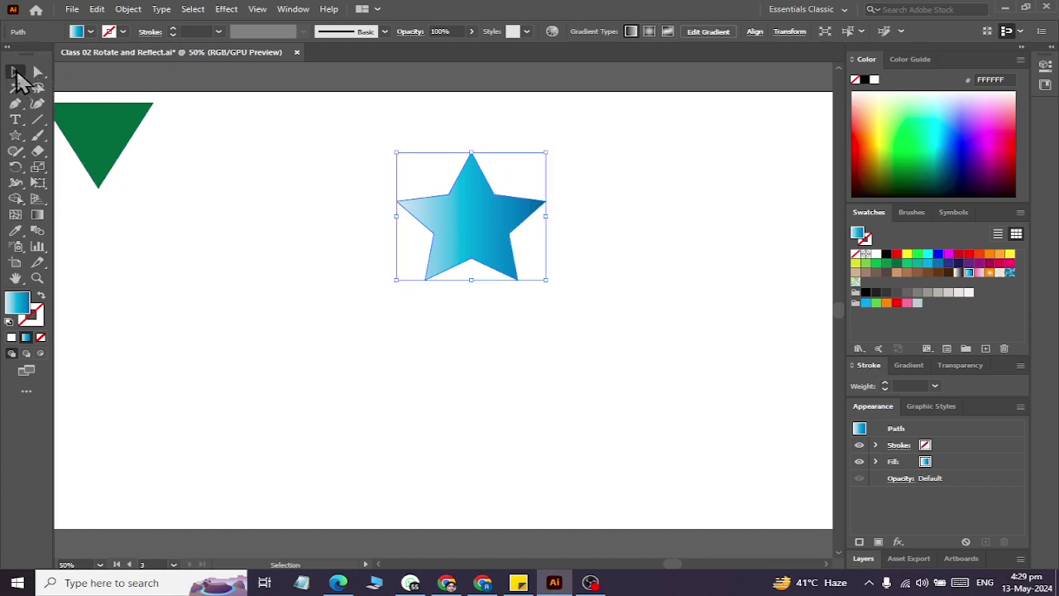
{"action": "left_click", "coordinate": [928, 265]}
{"action": "left_click", "coordinate": [626, 295]}
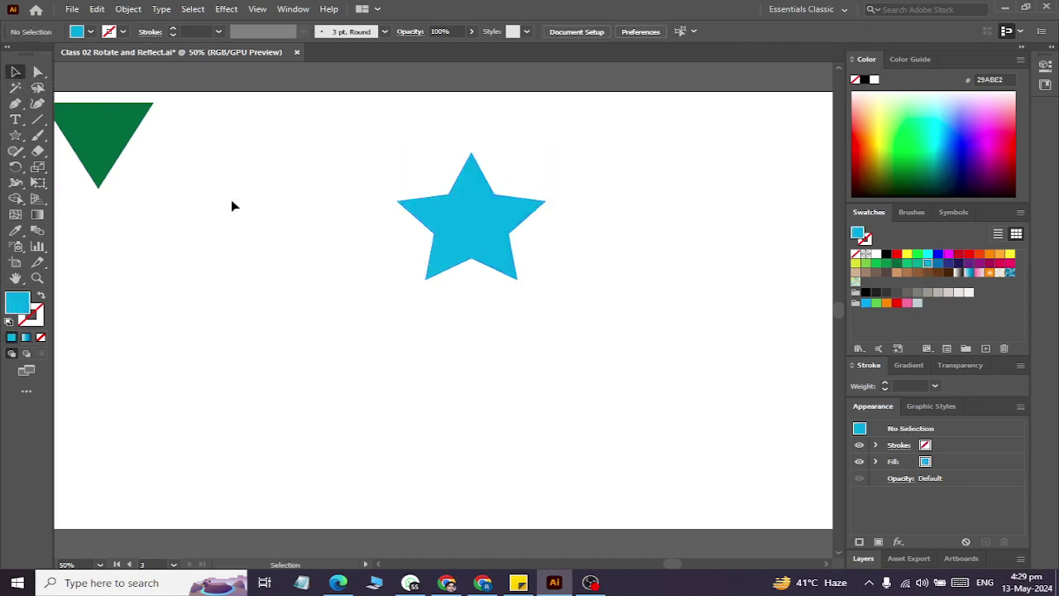
{"action": "left_click", "coordinate": [437, 215]}
Delete the star's left-side anchor points, leaving only the right half.
{"action": "left_click", "coordinate": [38, 72]}
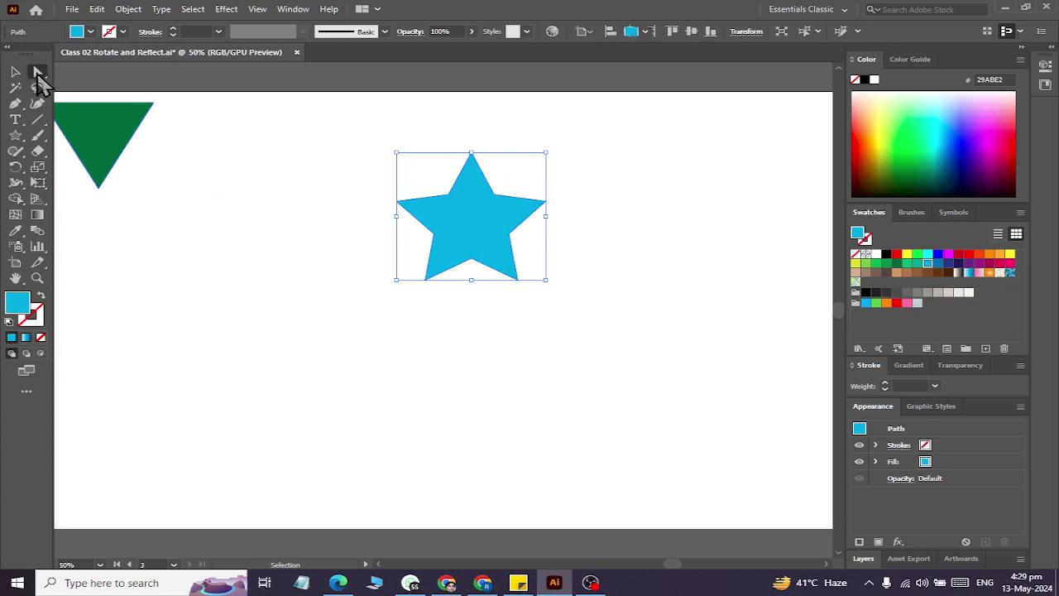
{"action": "left_click_drag", "start_coordinate": [361, 122], "coordinate": [370, 129]}
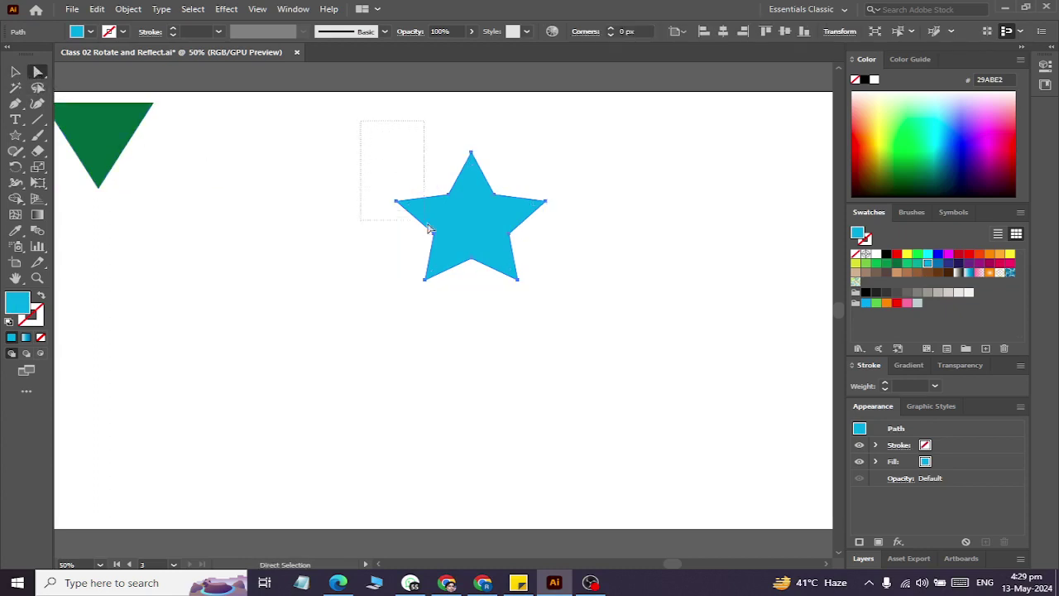
{"action": "left_click_drag", "start_coordinate": [428, 228], "coordinate": [463, 307]}
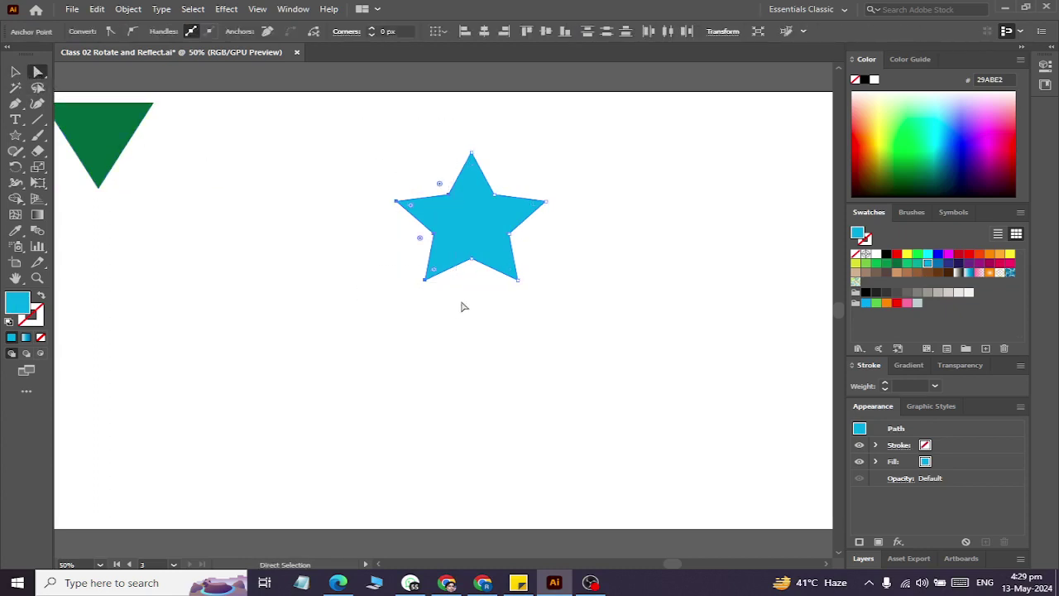
{"action": "key", "text": "Delete"}
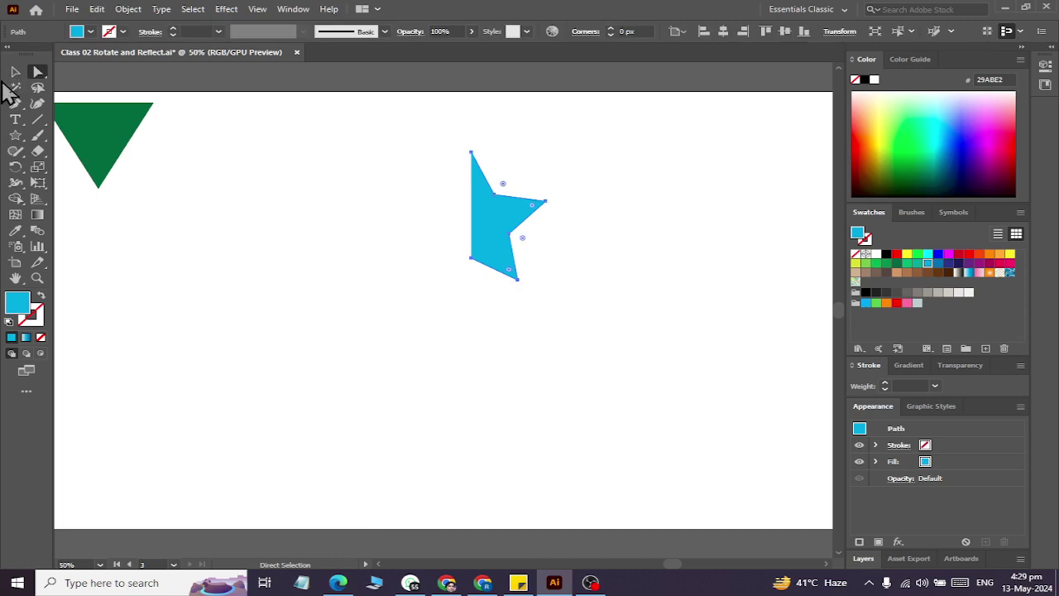
Add a vertical Reflect copy of the half star to complete it.
{"action": "left_click", "coordinate": [15, 71]}
{"action": "left_click", "coordinate": [468, 376]}
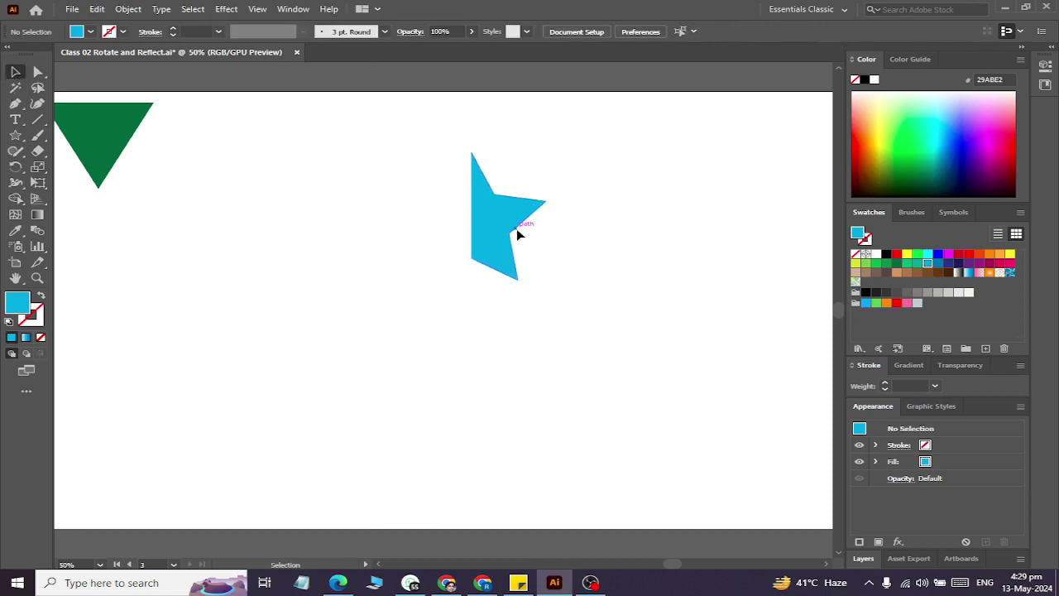
{"action": "left_click", "coordinate": [516, 228]}
{"action": "left_click_drag", "start_coordinate": [14, 168], "coordinate": [50, 175]}
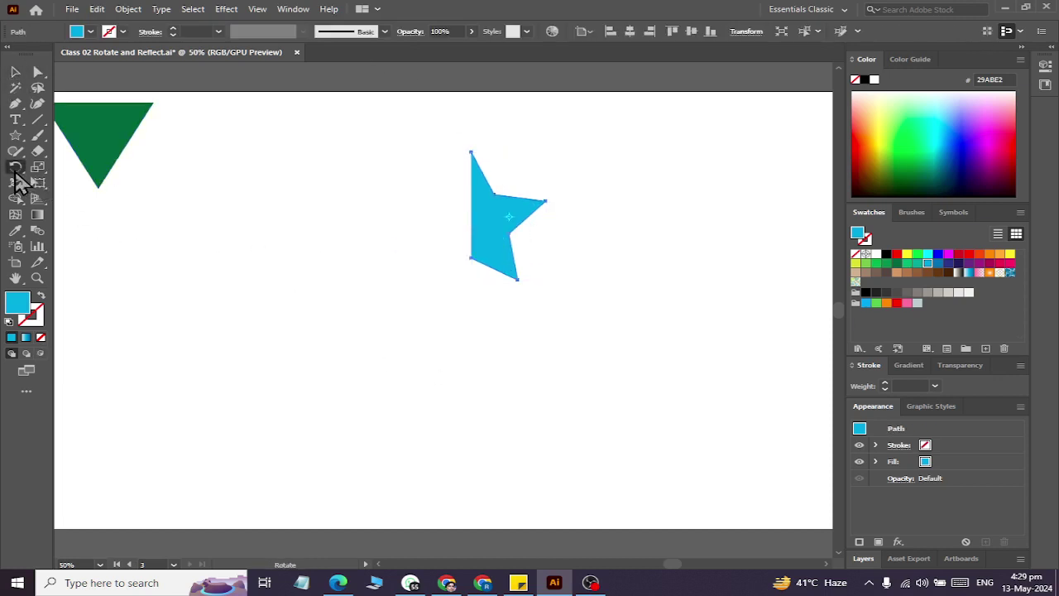
{"action": "left_click", "coordinate": [470, 257], "text": "alt"}
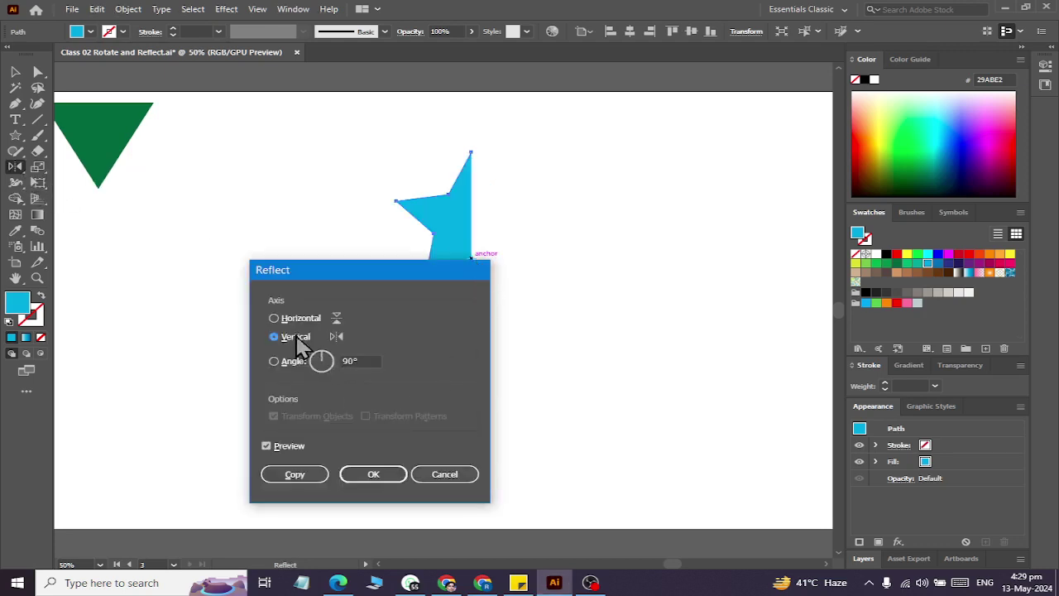
{"action": "left_click", "coordinate": [290, 321]}
{"action": "left_click_drag", "start_coordinate": [314, 273], "coordinate": [306, 376]}
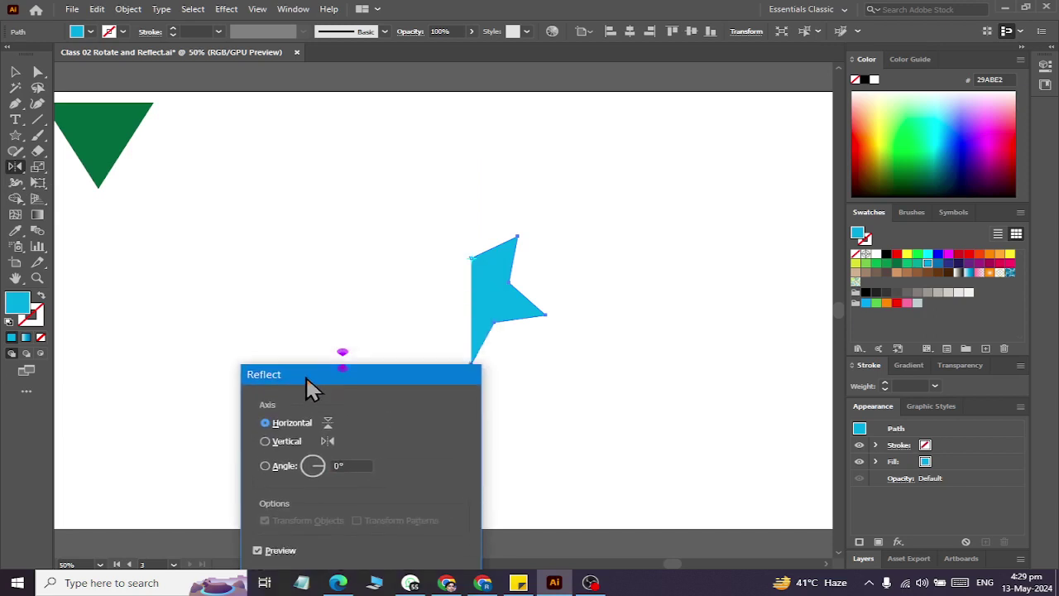
{"action": "left_click", "coordinate": [273, 440]}
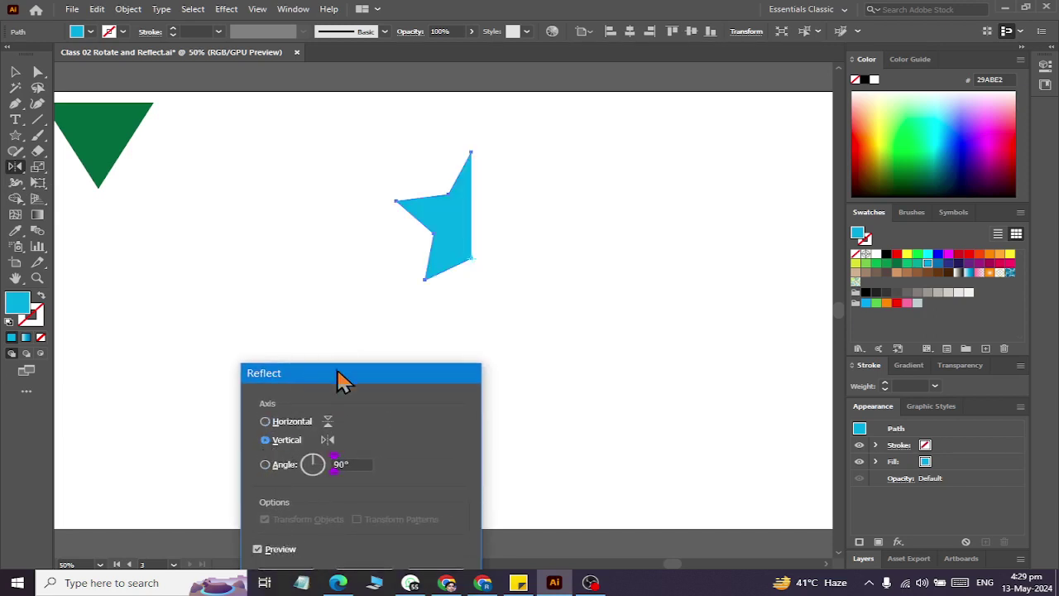
{"action": "left_click_drag", "start_coordinate": [343, 374], "coordinate": [240, 181]}
{"action": "left_click", "coordinate": [185, 386]}
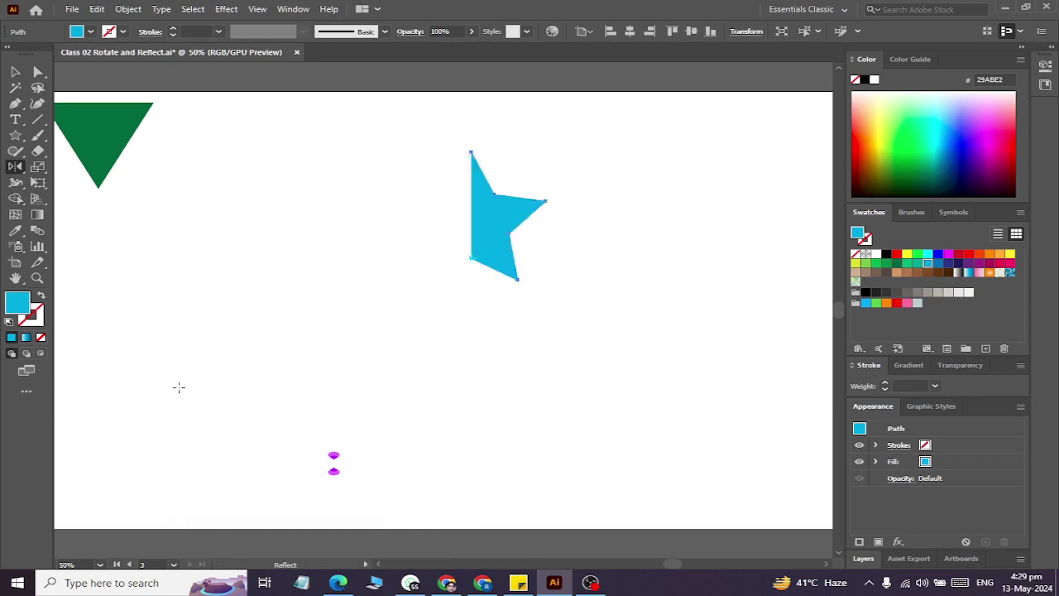
{"action": "left_click", "coordinate": [15, 72]}
Colour the star's left half dark blue.
{"action": "left_click", "coordinate": [418, 248]}
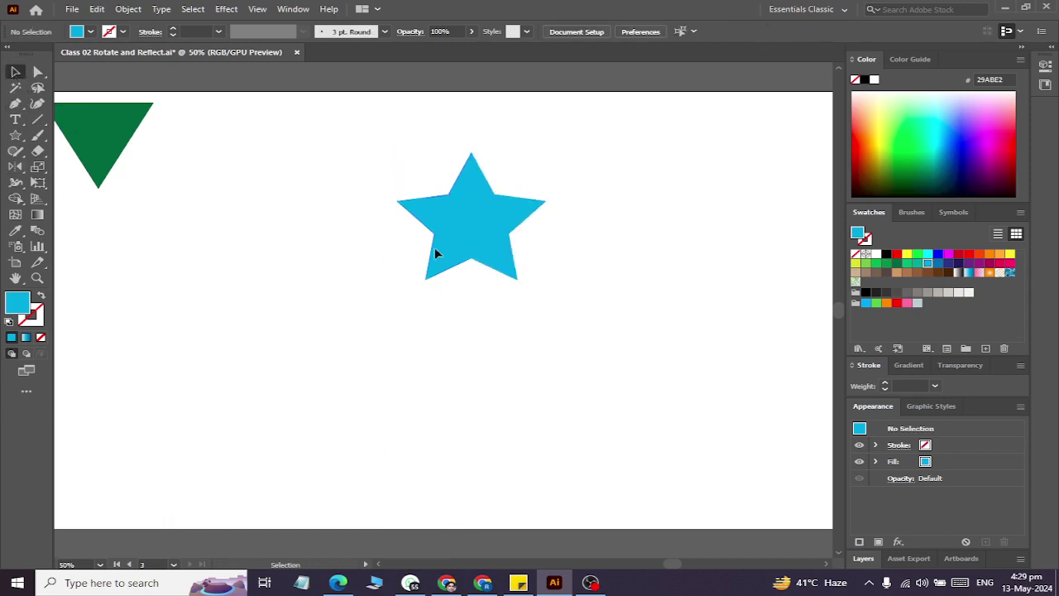
{"action": "left_click", "coordinate": [440, 232]}
{"action": "left_click", "coordinate": [948, 263]}
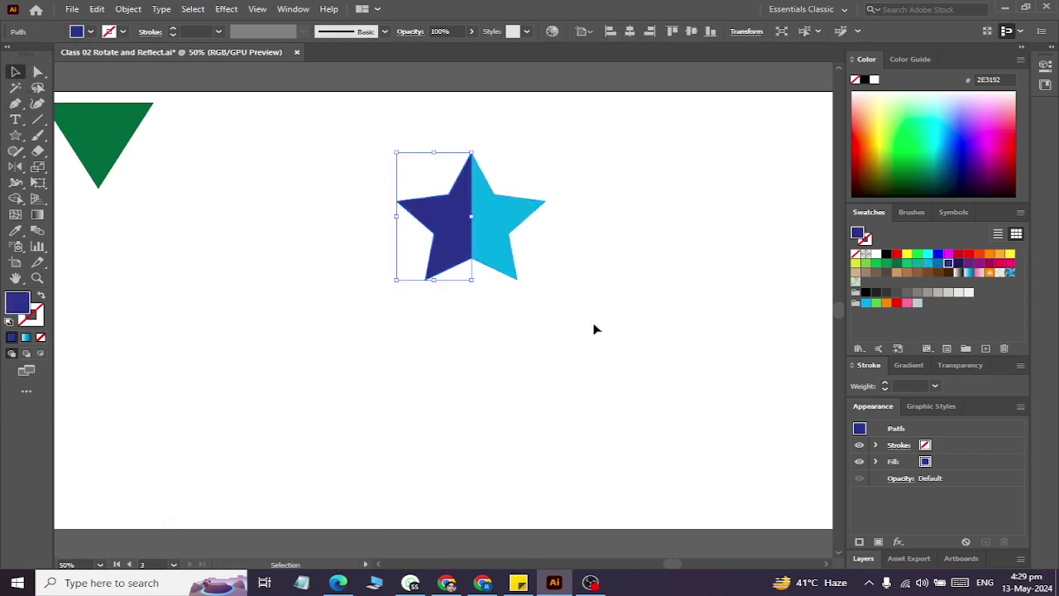
Colour the star's right half with the 0071BC blue swatch.
{"action": "left_click", "coordinate": [553, 366]}
{"action": "left_click", "coordinate": [490, 232]}
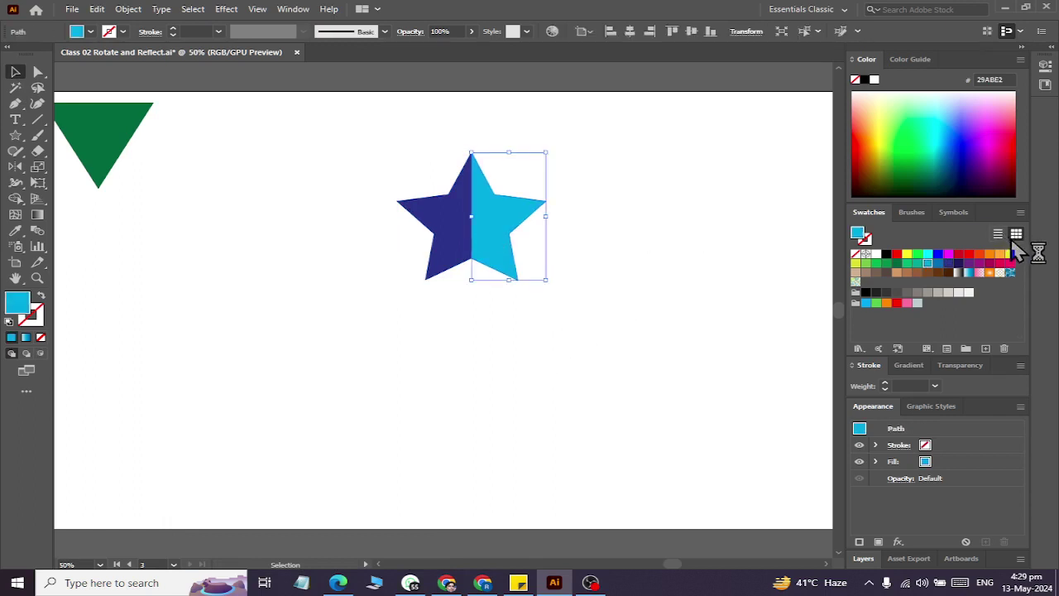
{"action": "left_click", "coordinate": [629, 263]}
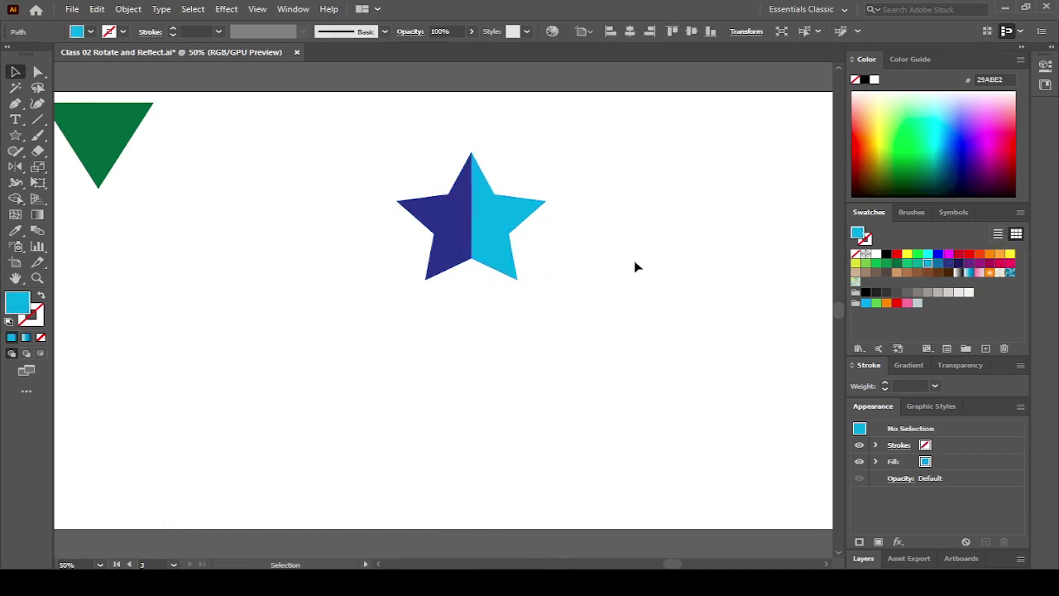
{"action": "left_click", "coordinate": [513, 243]}
{"action": "left_click", "coordinate": [938, 263]}
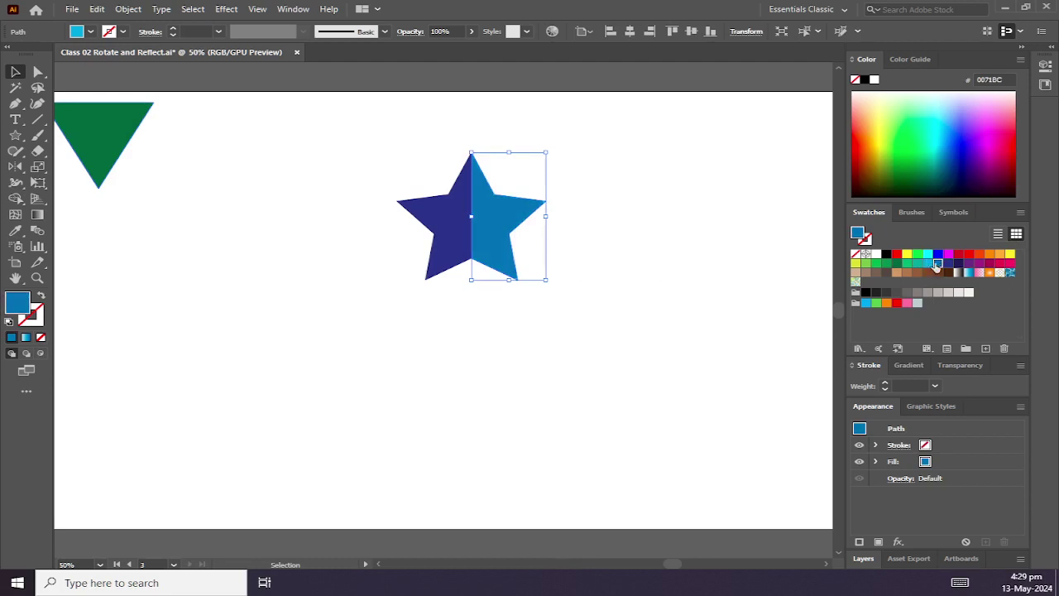
{"action": "left_click", "coordinate": [686, 301]}
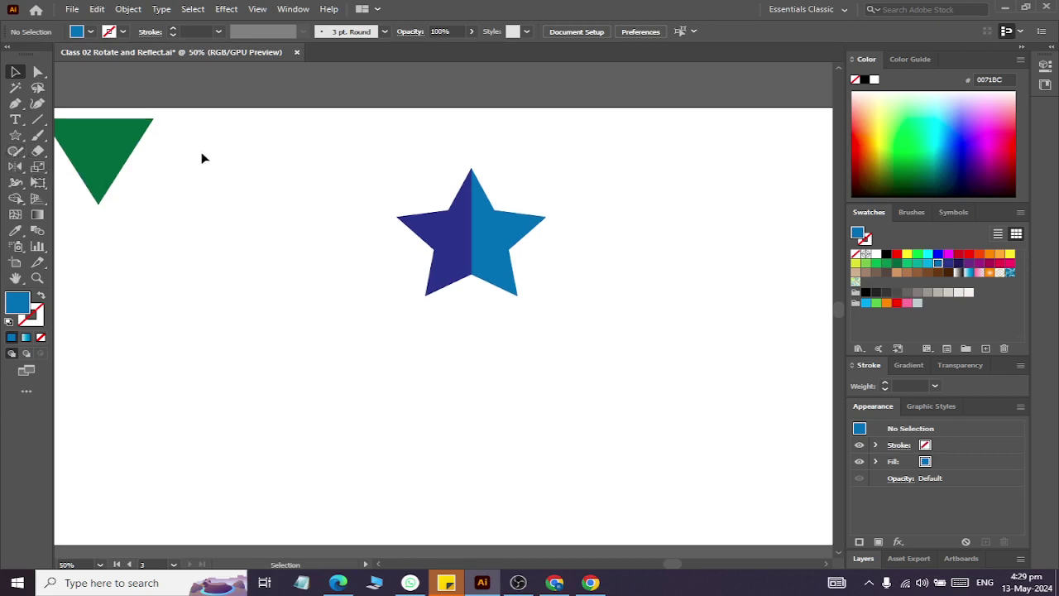
Create a 3-sided blue triangle with the Polygon tool.
{"action": "left_click", "coordinate": [19, 136]}
{"action": "left_click", "coordinate": [71, 183]}
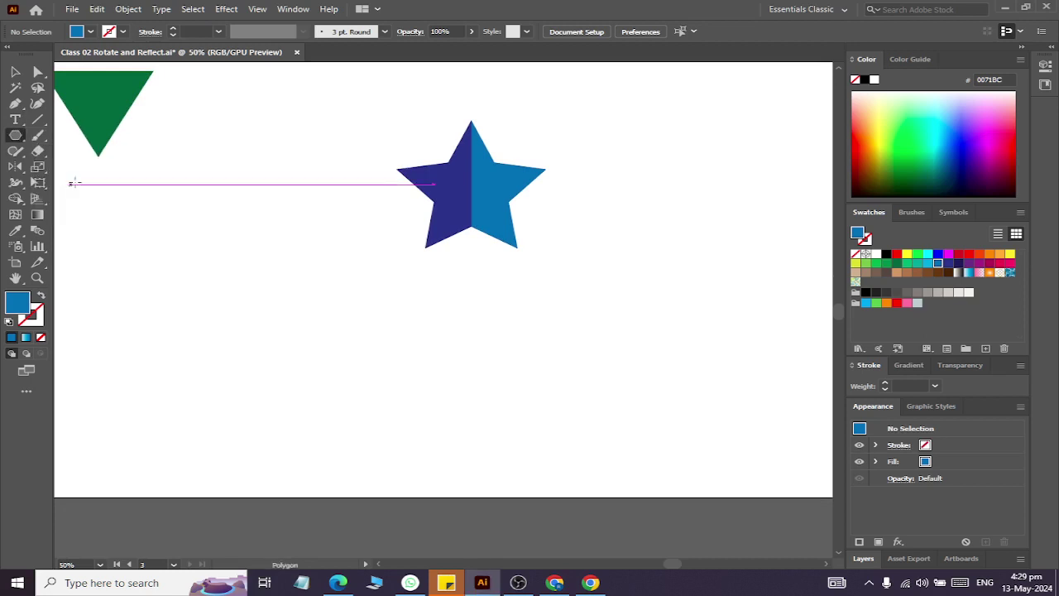
{"action": "left_click", "coordinate": [164, 262]}
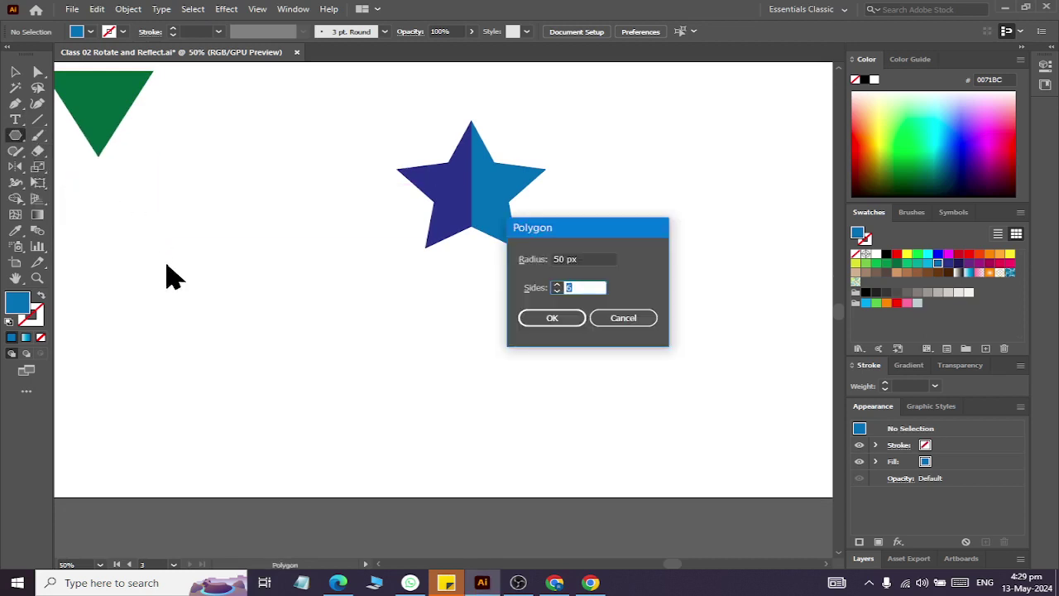
{"action": "type", "text": "3"}
{"action": "left_click", "coordinate": [551, 317]}
{"action": "left_click", "coordinate": [15, 72]}
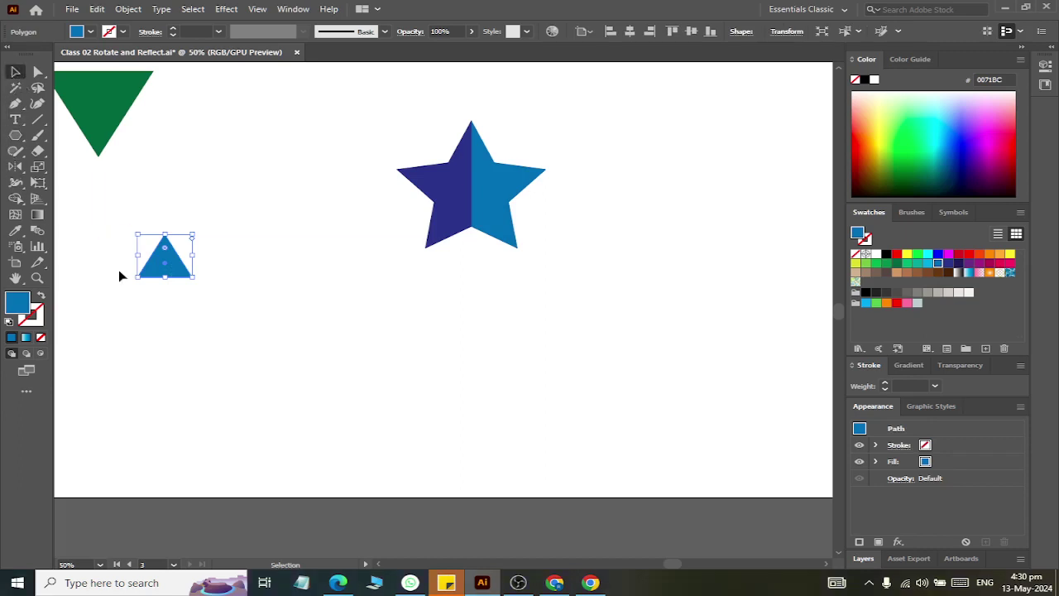
{"action": "left_click", "coordinate": [119, 273]}
Add a horizontal Reflect copy beneath the triangle's base, forming a diamond.
{"action": "scroll", "coordinate": [120, 217], "scroll_direction": "up", "scroll_amount": 2}
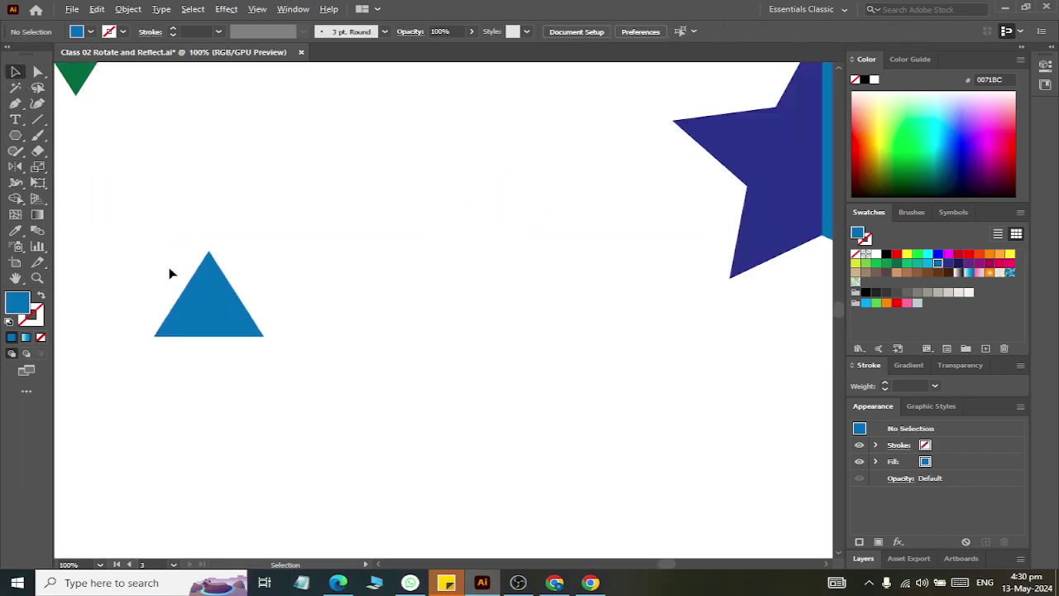
{"action": "left_click", "coordinate": [208, 311]}
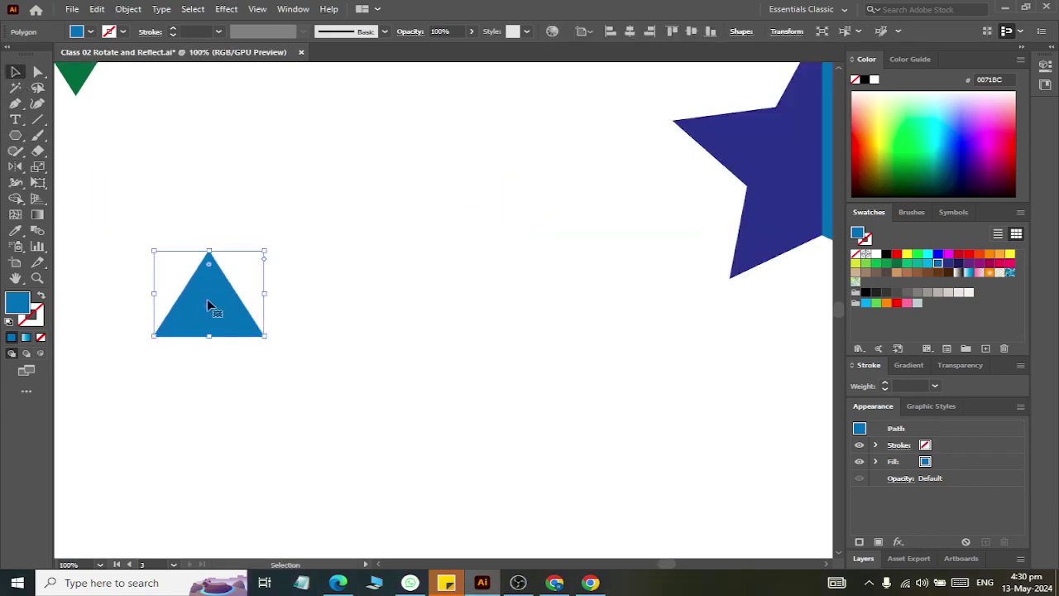
{"action": "left_click", "coordinate": [15, 166]}
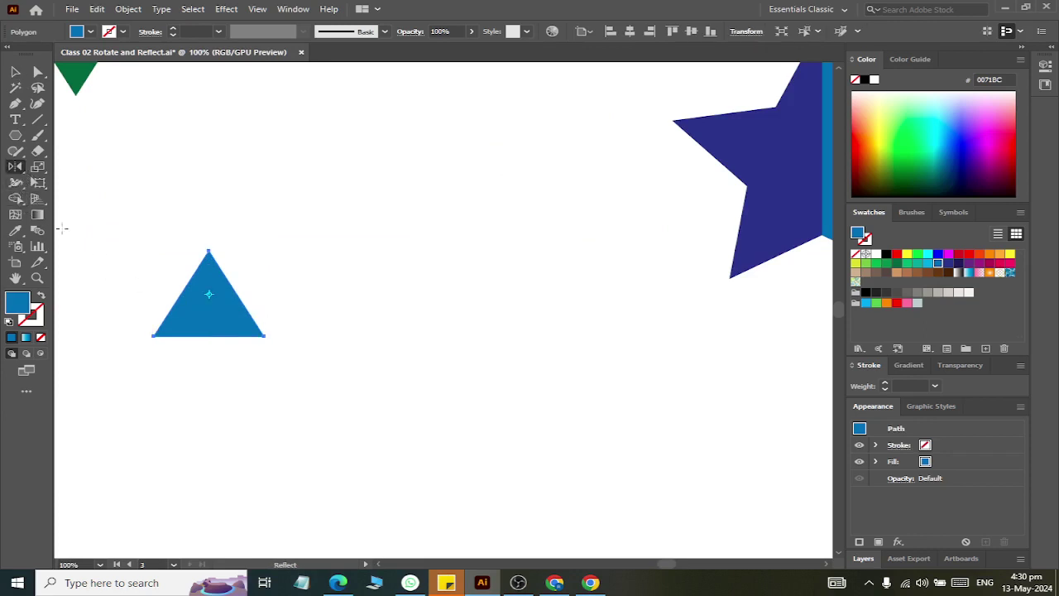
{"action": "left_click", "coordinate": [263, 337], "text": "alt"}
{"action": "mouse_move", "coordinate": [246, 188]}
{"action": "left_mouse_down"}
{"action": "mouse_move", "coordinate": [328, 197]}
{"action": "mouse_move", "coordinate": [555, 188]}
{"action": "left_mouse_up"}
{"action": "left_click", "coordinate": [485, 229]}
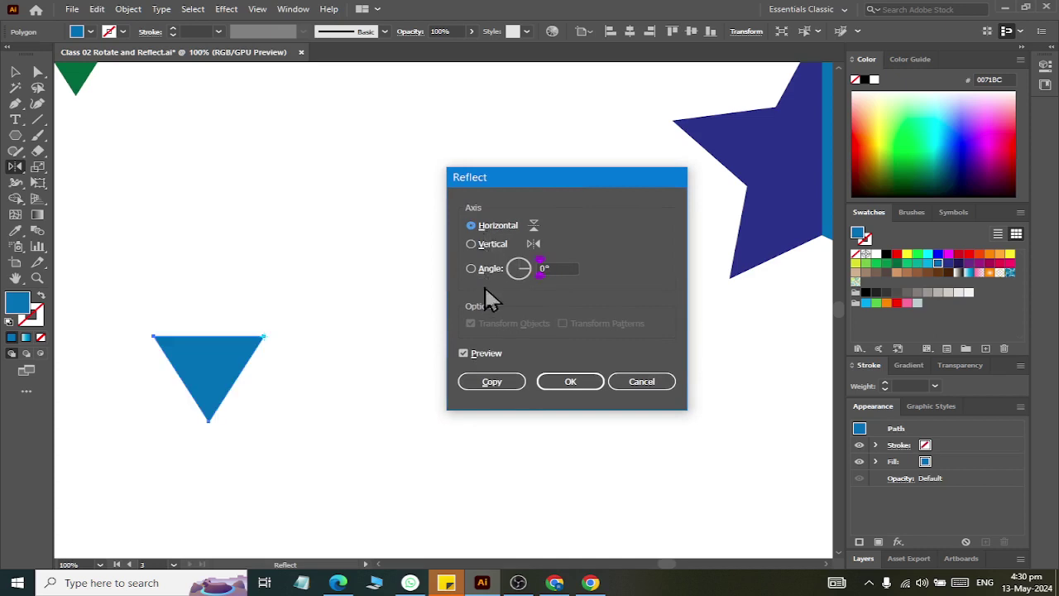
{"action": "left_click", "coordinate": [484, 383]}
Colour the lower triangle light cyan and move it up beside the dark one.
{"action": "left_click", "coordinate": [15, 71]}
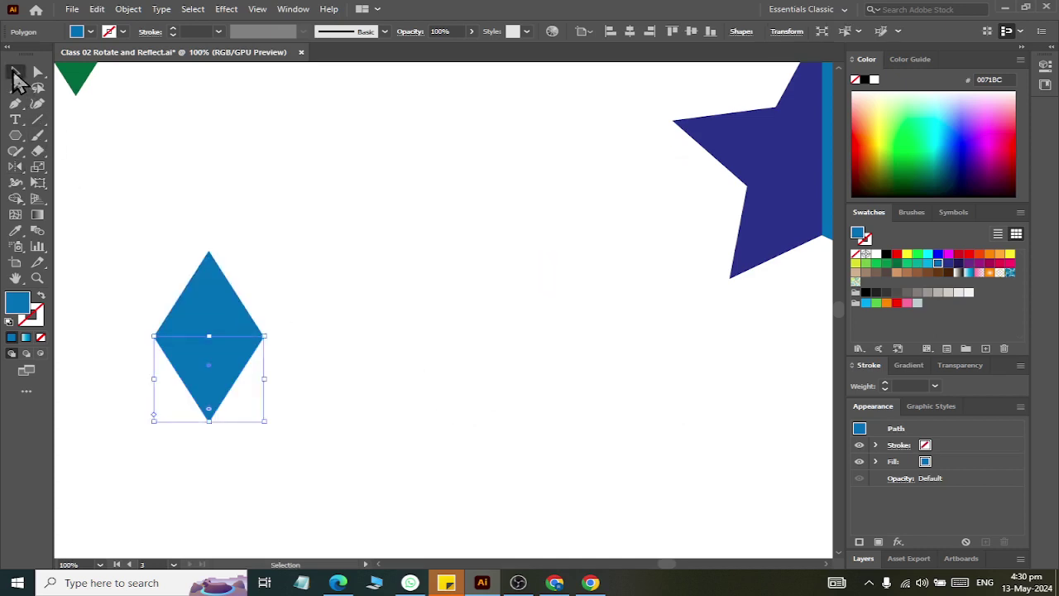
{"action": "left_click", "coordinate": [132, 331]}
{"action": "left_click", "coordinate": [219, 368]}
{"action": "left_click", "coordinate": [928, 264]}
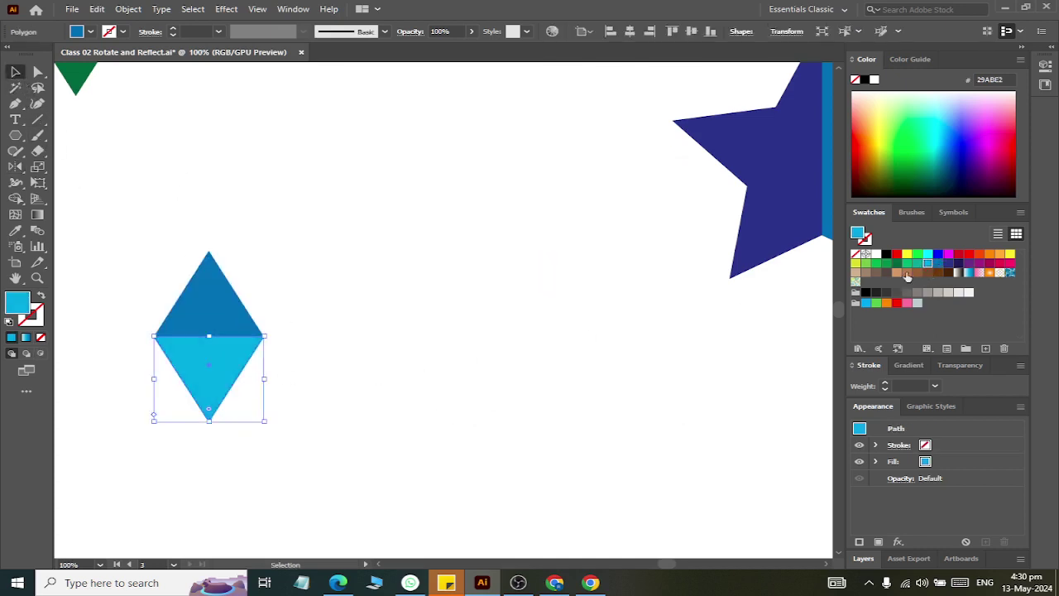
{"action": "left_click", "coordinate": [485, 345]}
{"action": "mouse_move", "coordinate": [190, 363]}
{"action": "left_mouse_down"}
{"action": "mouse_move", "coordinate": [300, 285]}
{"action": "mouse_move", "coordinate": [263, 293]}
{"action": "left_mouse_up"}
Duplicate the dark triangle onto the right end of the row.
{"action": "left_click", "coordinate": [336, 329]}
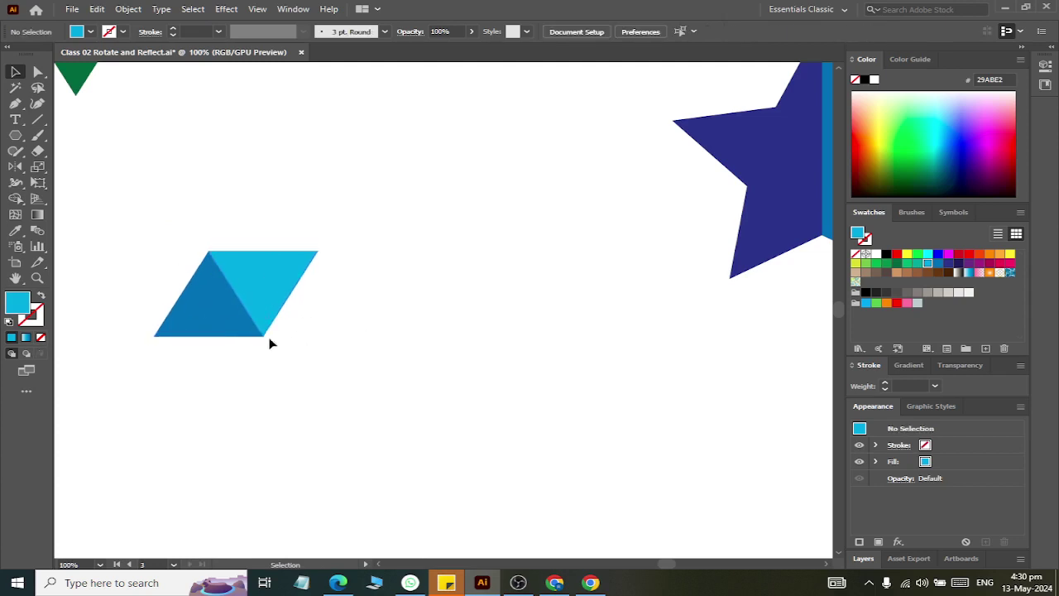
{"action": "left_click_drag", "start_coordinate": [171, 245], "coordinate": [364, 359]}
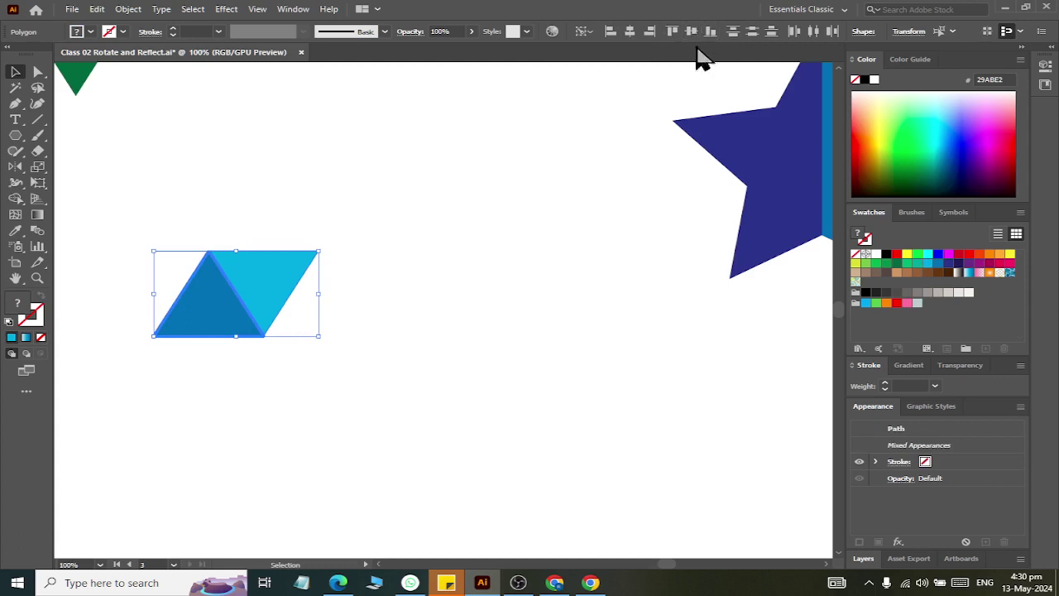
{"action": "left_click", "coordinate": [364, 291]}
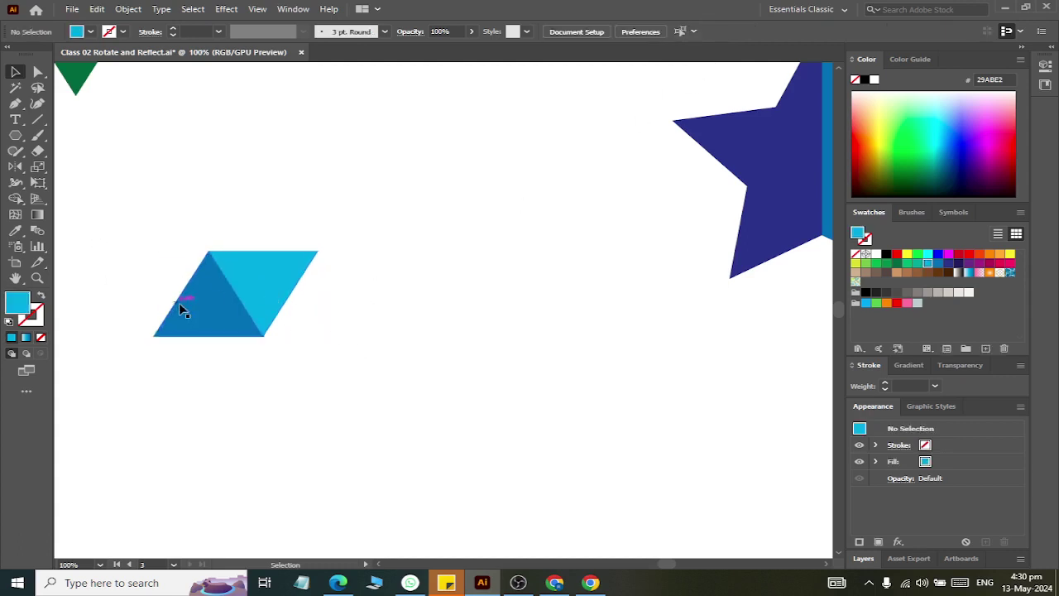
{"action": "left_click_drag", "start_coordinate": [204, 307], "coordinate": [319, 305]}
{"action": "left_click", "coordinate": [428, 279]}
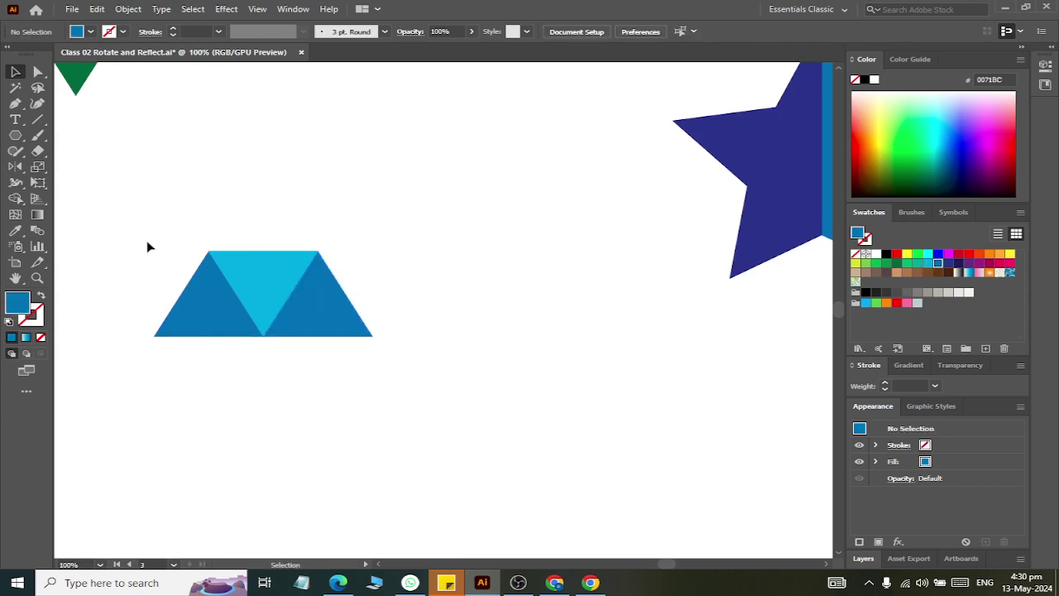
Reflect the left dark and light triangle pair across a vertical axis.
{"action": "left_click_drag", "start_coordinate": [152, 218], "coordinate": [243, 285]}
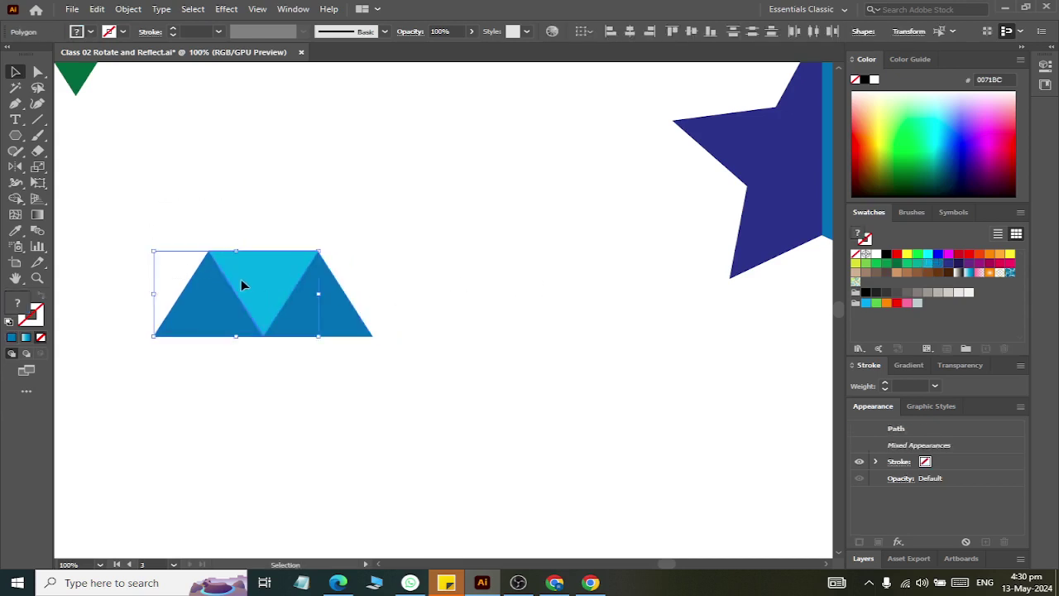
{"action": "left_click", "coordinate": [15, 166]}
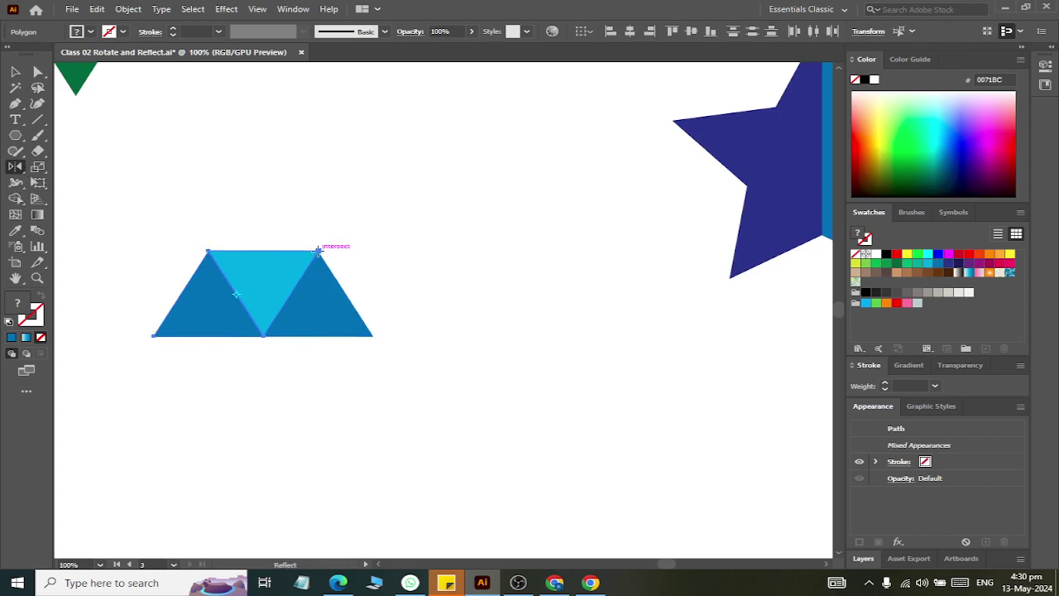
{"action": "left_click", "coordinate": [318, 251], "text": "alt"}
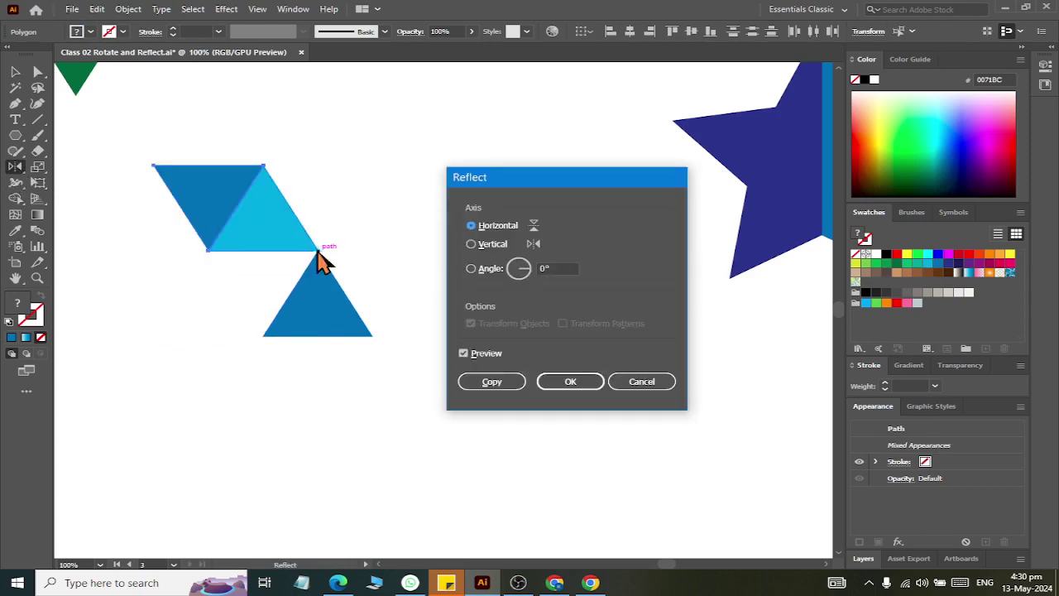
{"action": "left_click", "coordinate": [472, 244]}
Keep the reflected pair as a copy, completing the five-triangle row.
{"action": "left_click", "coordinate": [479, 385]}
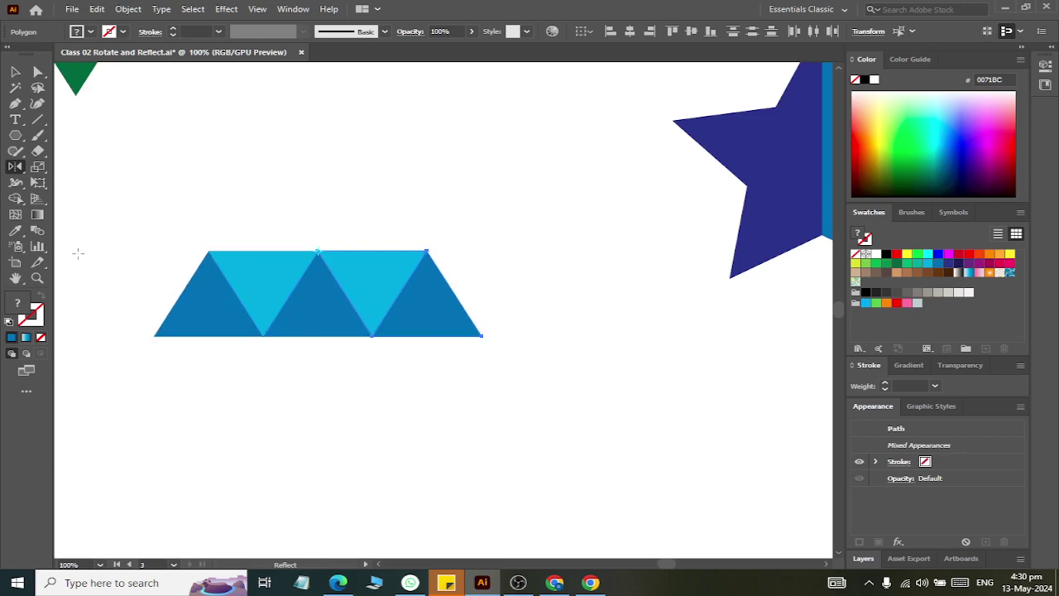
{"action": "left_click", "coordinate": [15, 72]}
{"action": "left_click", "coordinate": [191, 158]}
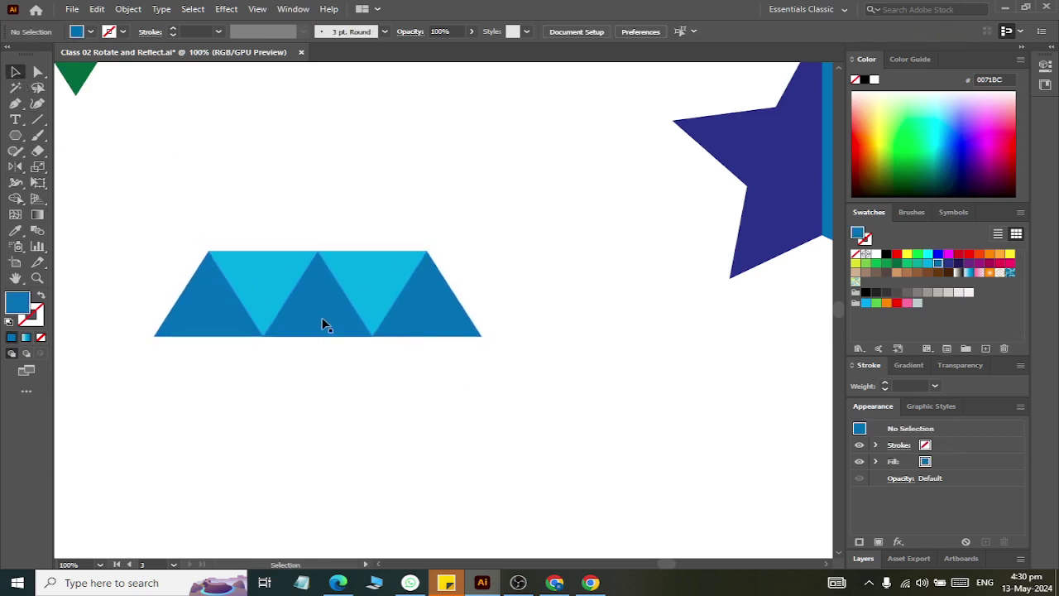
Add a horizontal Reflect copy of the whole row beneath it, forming a hexagon.
{"action": "left_click_drag", "start_coordinate": [133, 193], "coordinate": [241, 403]}
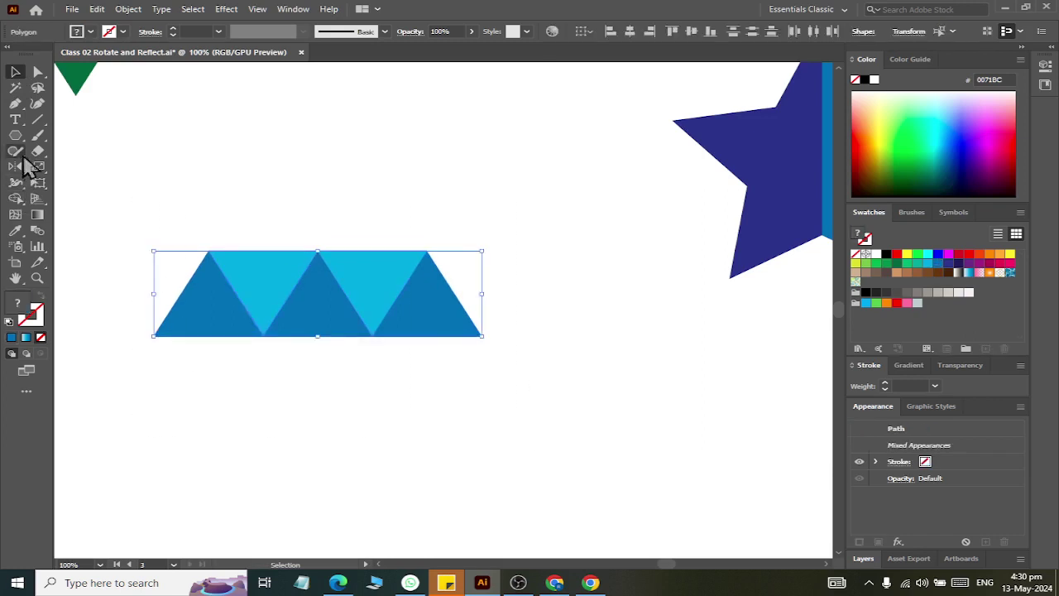
{"action": "left_click", "coordinate": [16, 168]}
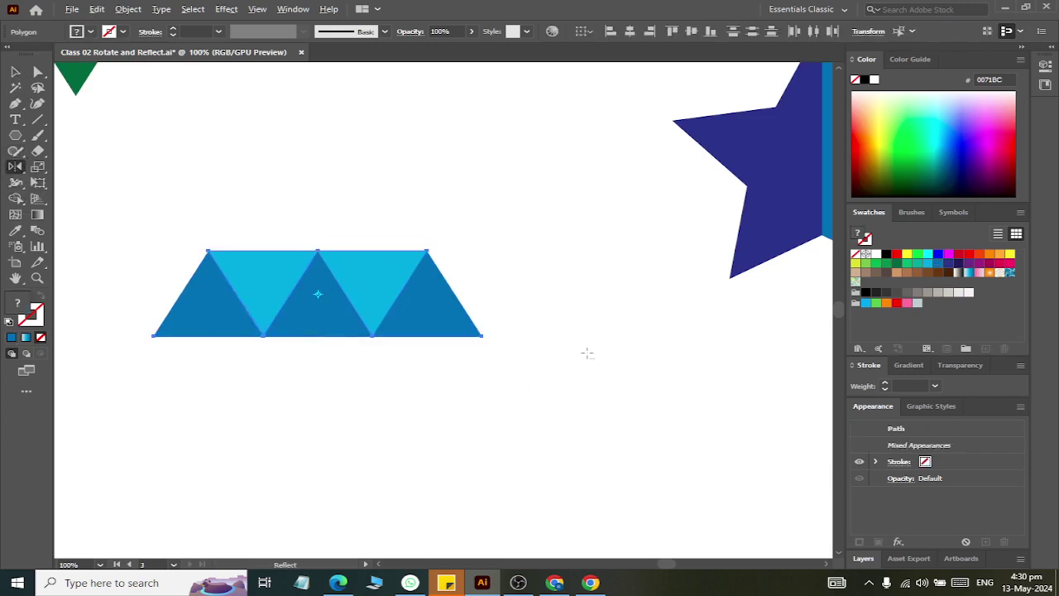
{"action": "left_click", "coordinate": [481, 336], "text": "alt"}
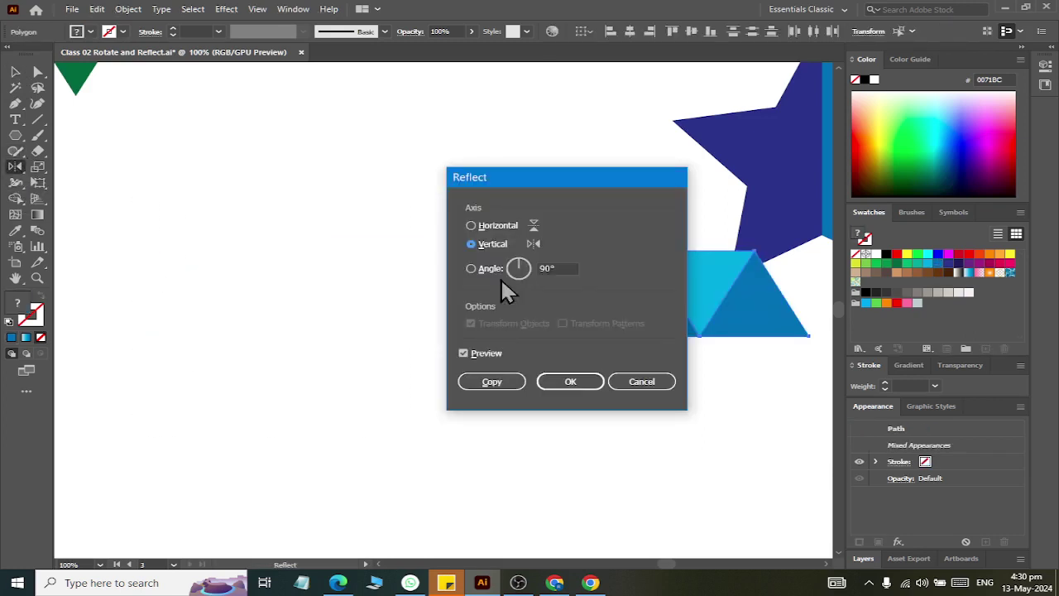
{"action": "left_click", "coordinate": [502, 226]}
{"action": "left_click", "coordinate": [495, 383]}
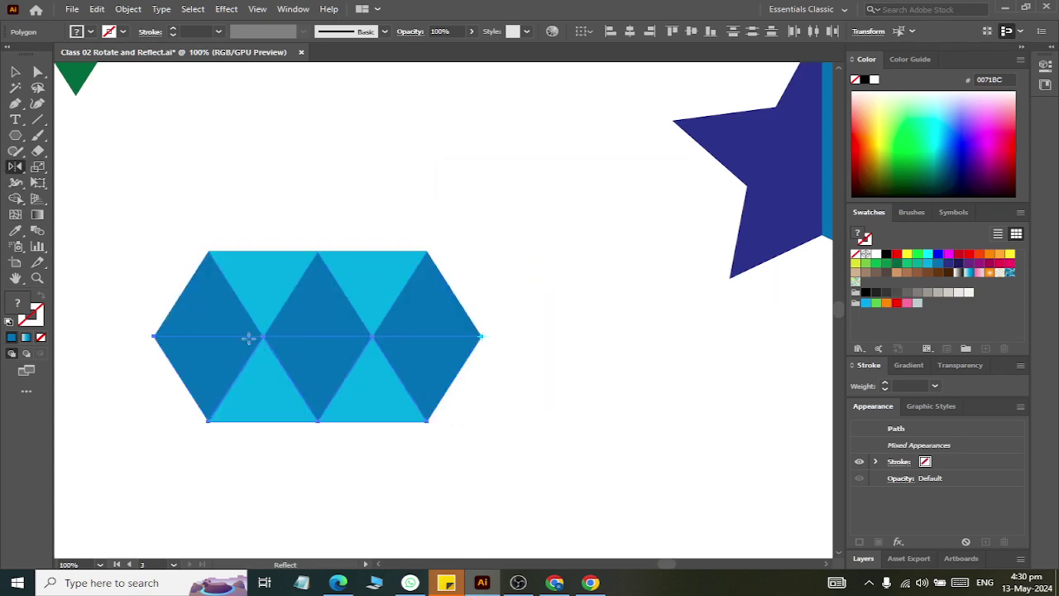
{"action": "left_click", "coordinate": [37, 72]}
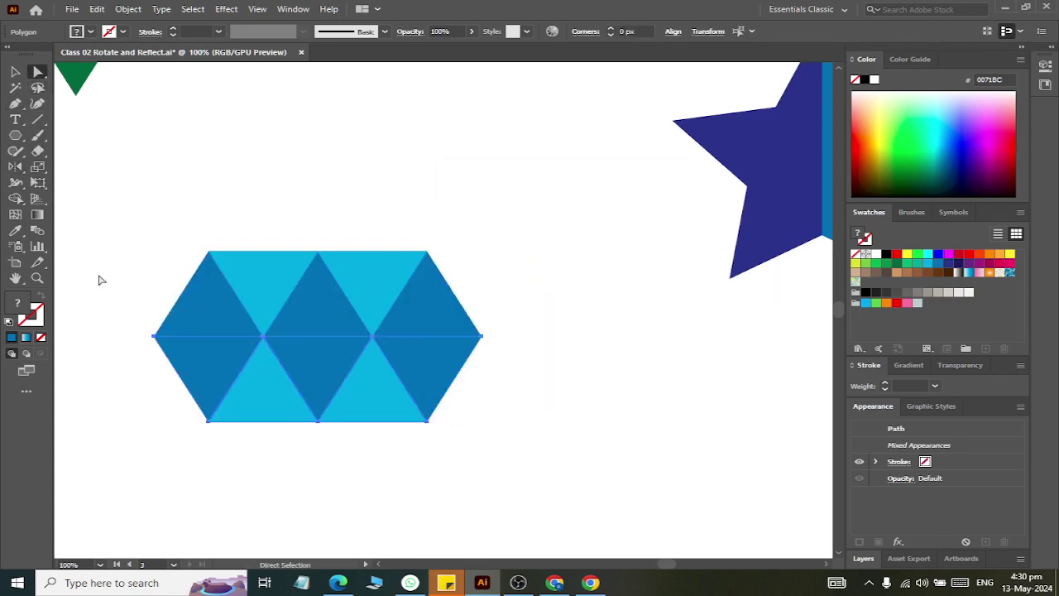
Pull the hexagon's bottom anchor points down to lengthen the lower facets.
{"action": "left_click", "coordinate": [95, 302]}
{"action": "left_click_drag", "start_coordinate": [113, 404], "coordinate": [524, 456]}
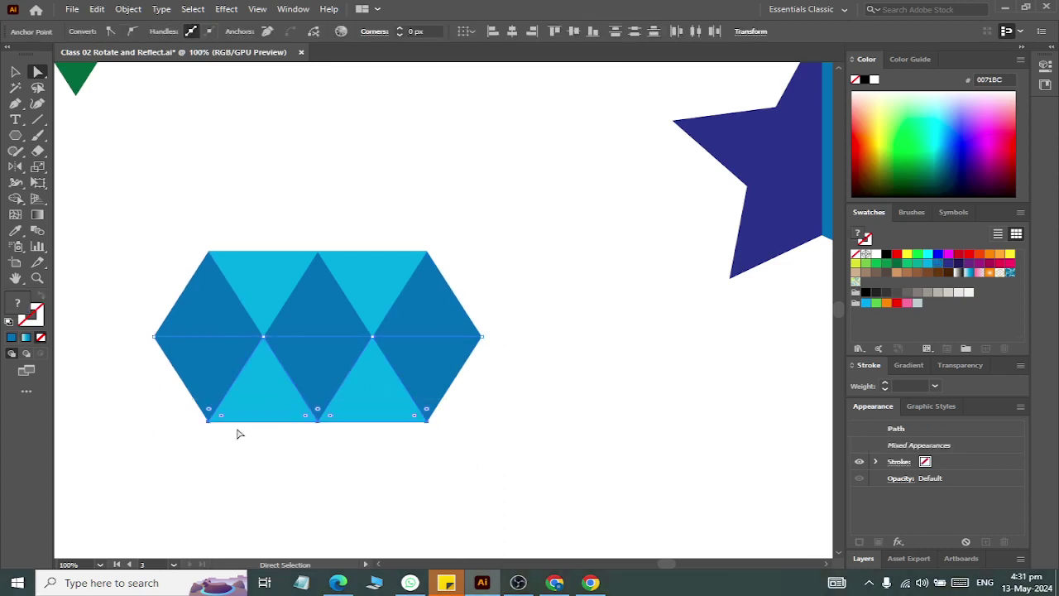
{"action": "left_click_drag", "start_coordinate": [209, 424], "coordinate": [207, 538]}
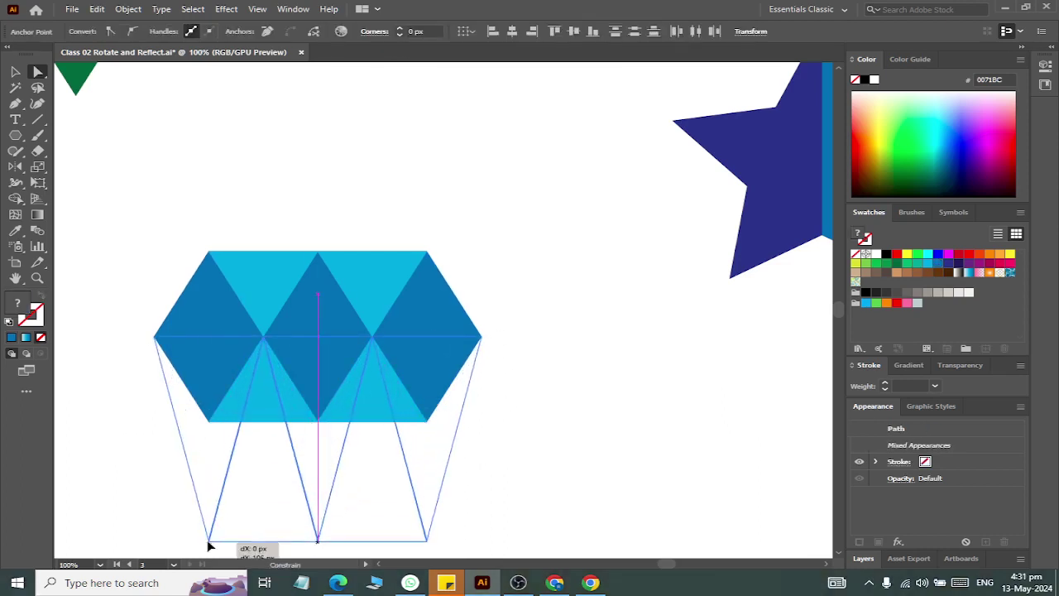
{"action": "scroll", "coordinate": [319, 260], "scroll_direction": "down", "scroll_amount": 1}
{"action": "scroll", "coordinate": [320, 260], "scroll_direction": "down", "scroll_amount": 2}
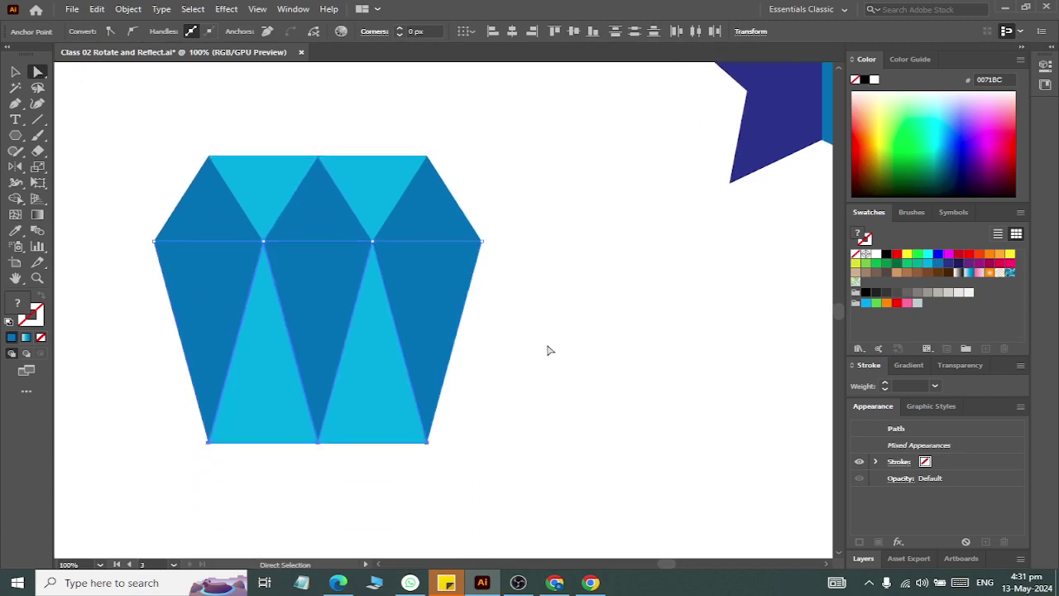
{"action": "left_click", "coordinate": [549, 350]}
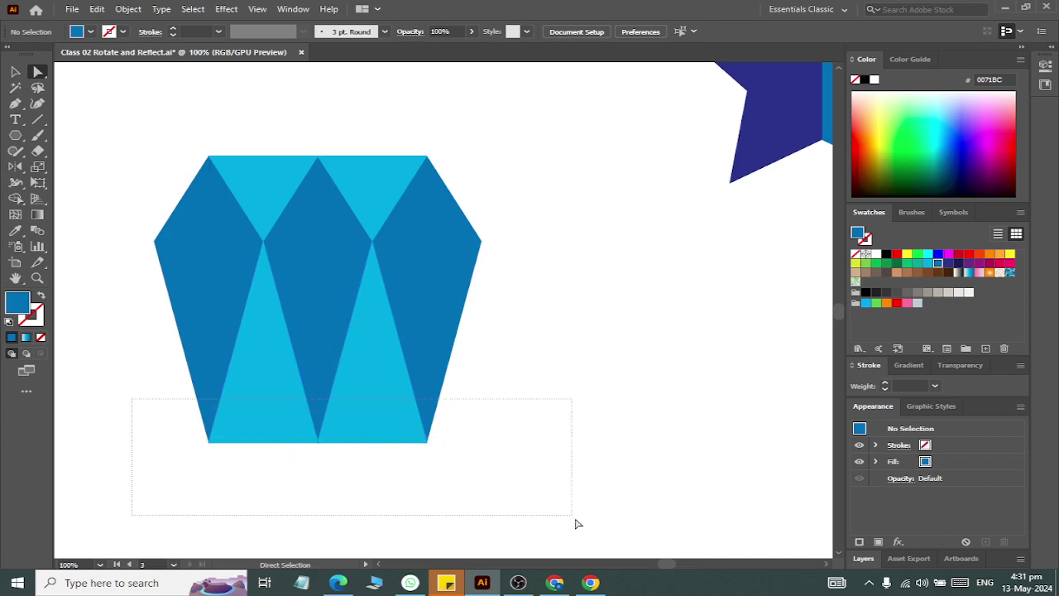
Average the bottom anchor points into a single diamond tip.
{"action": "left_click_drag", "start_coordinate": [393, 425], "coordinate": [585, 529]}
{"action": "right_click", "coordinate": [342, 443]}
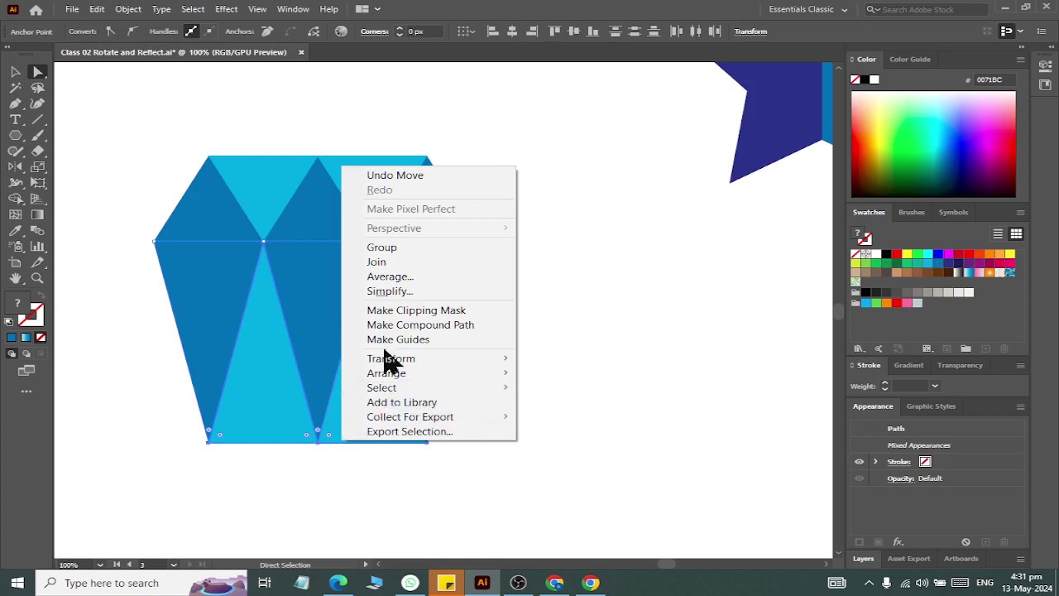
{"action": "left_click", "coordinate": [418, 276]}
{"action": "left_click", "coordinate": [481, 332]}
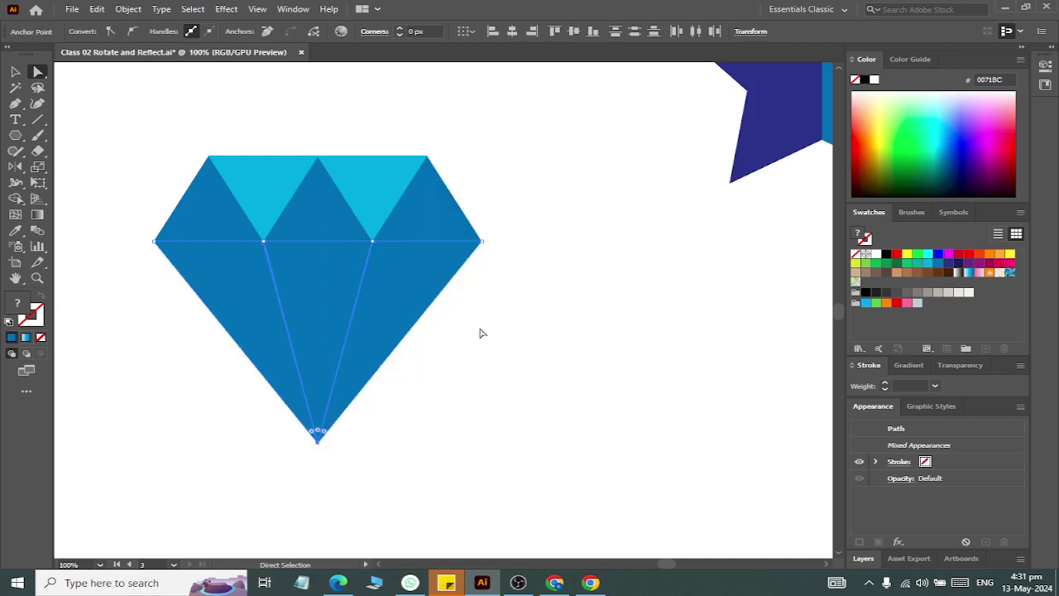
Raise the diamond's top-centre anchor about 23 px into a peak.
{"action": "left_click", "coordinate": [17, 74]}
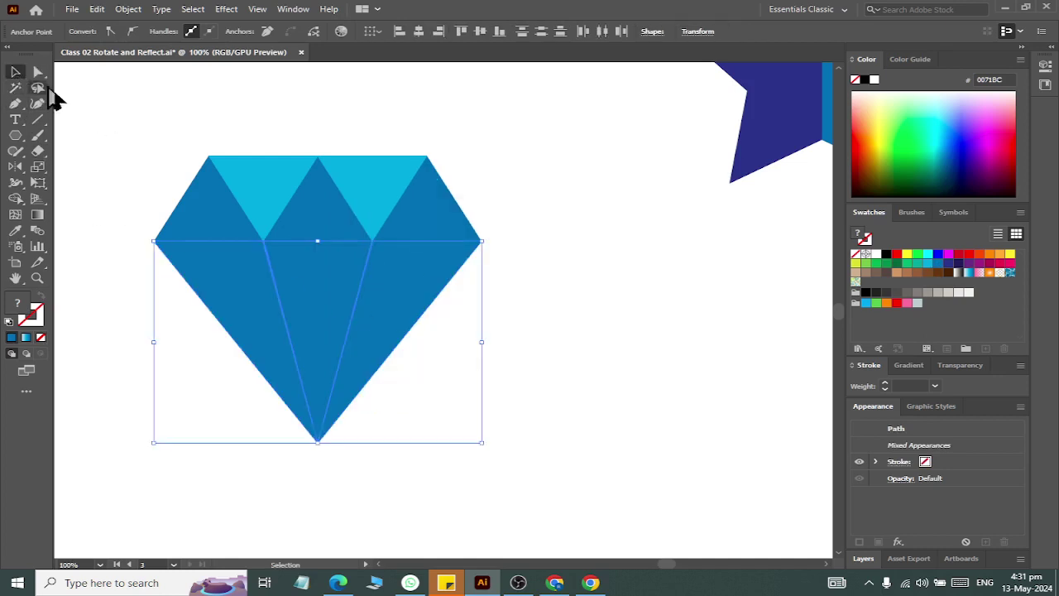
{"action": "left_click", "coordinate": [601, 309]}
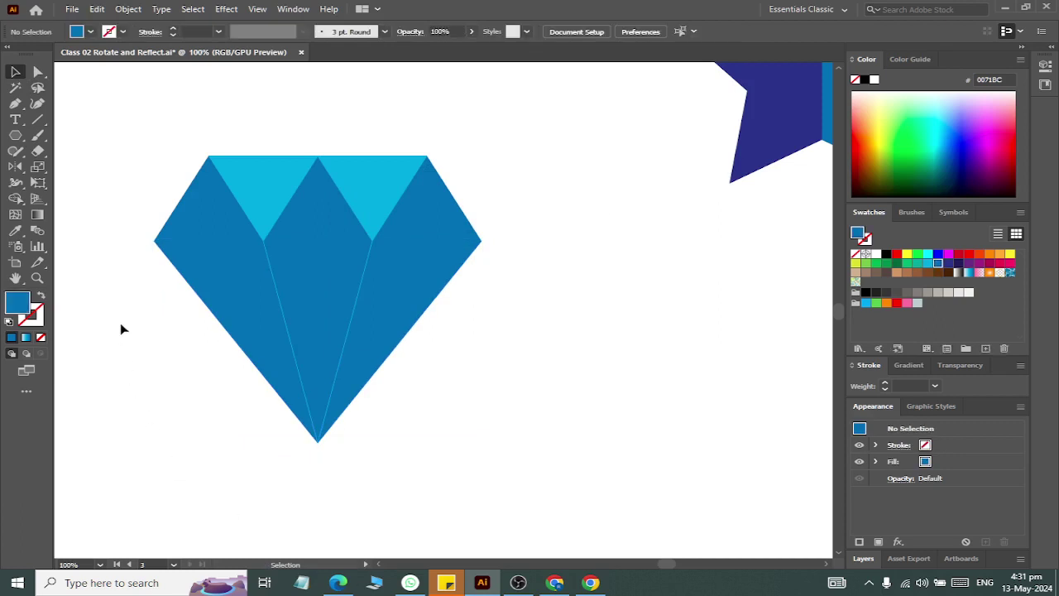
{"action": "left_click", "coordinate": [38, 73]}
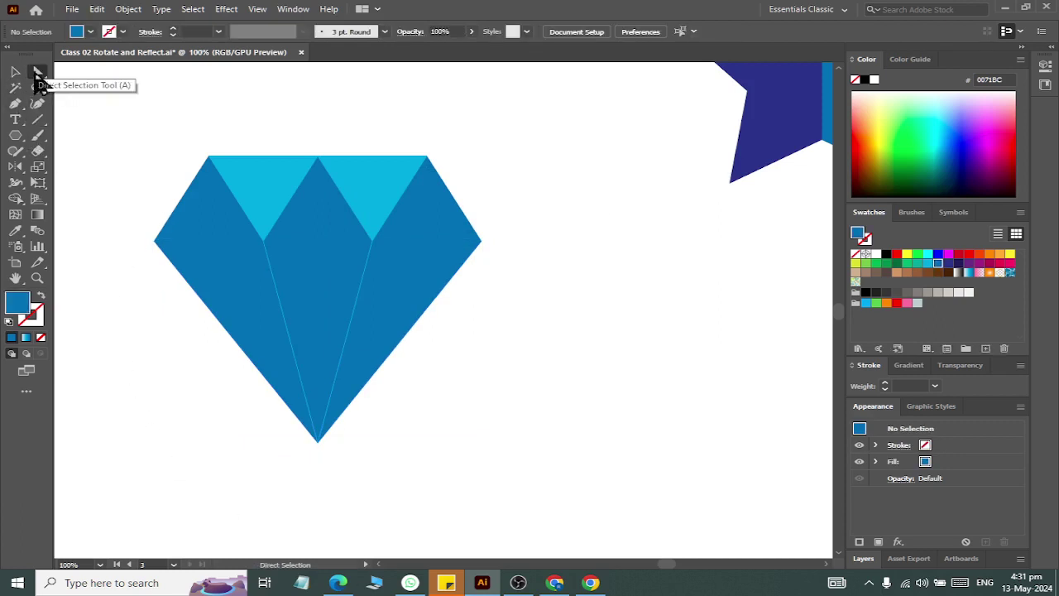
{"action": "left_click_drag", "start_coordinate": [360, 191], "coordinate": [360, 191]}
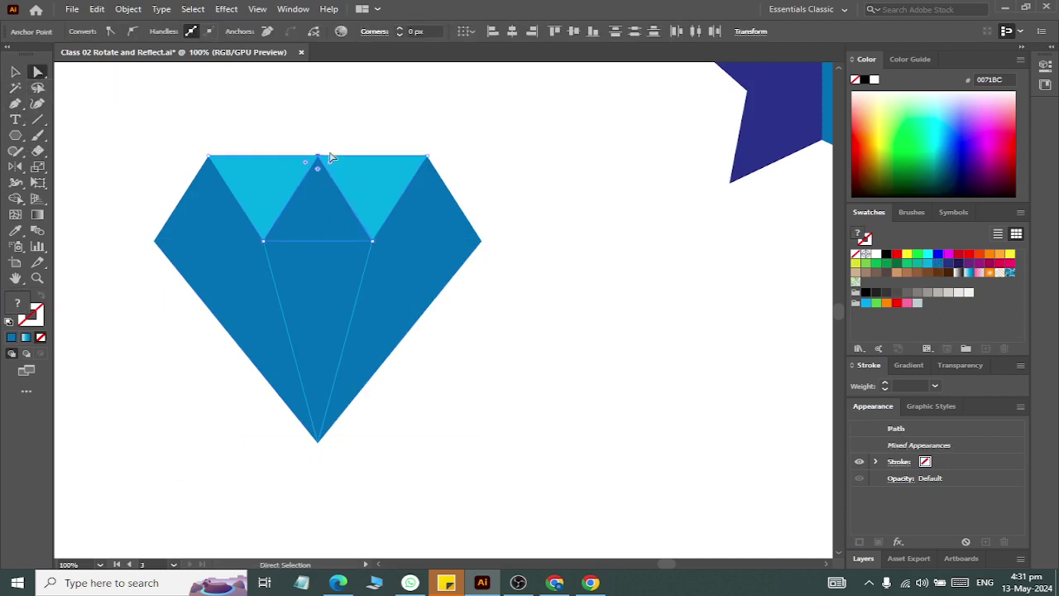
{"action": "left_click_drag", "start_coordinate": [318, 155], "coordinate": [318, 127]}
Fill every diamond facet with the blue light-to-dark gradient swatch.
{"action": "left_click", "coordinate": [144, 121]}
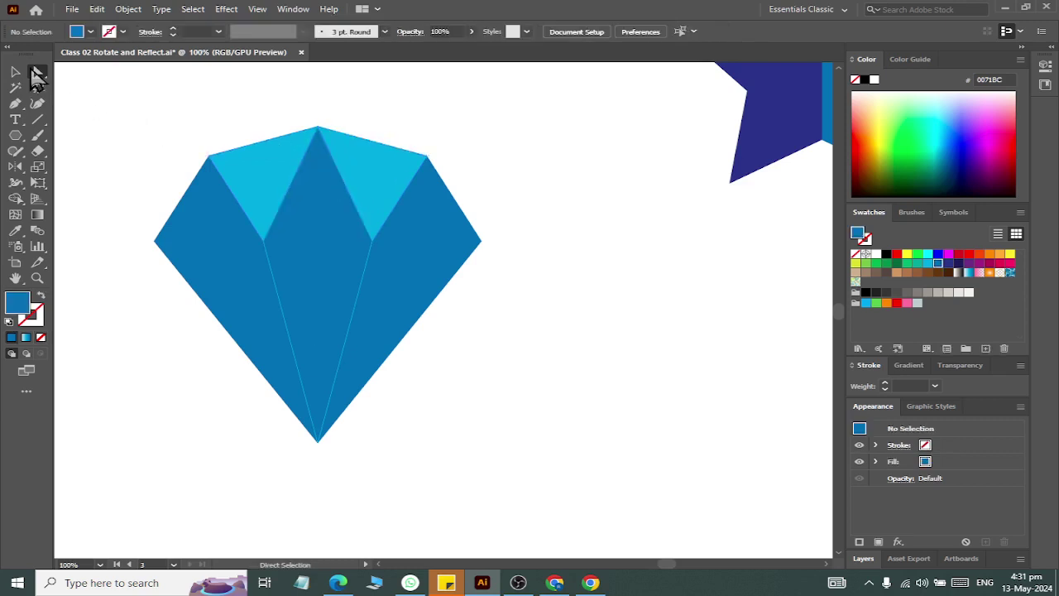
{"action": "left_click", "coordinate": [16, 72]}
{"action": "left_click_drag", "start_coordinate": [86, 91], "coordinate": [610, 496]}
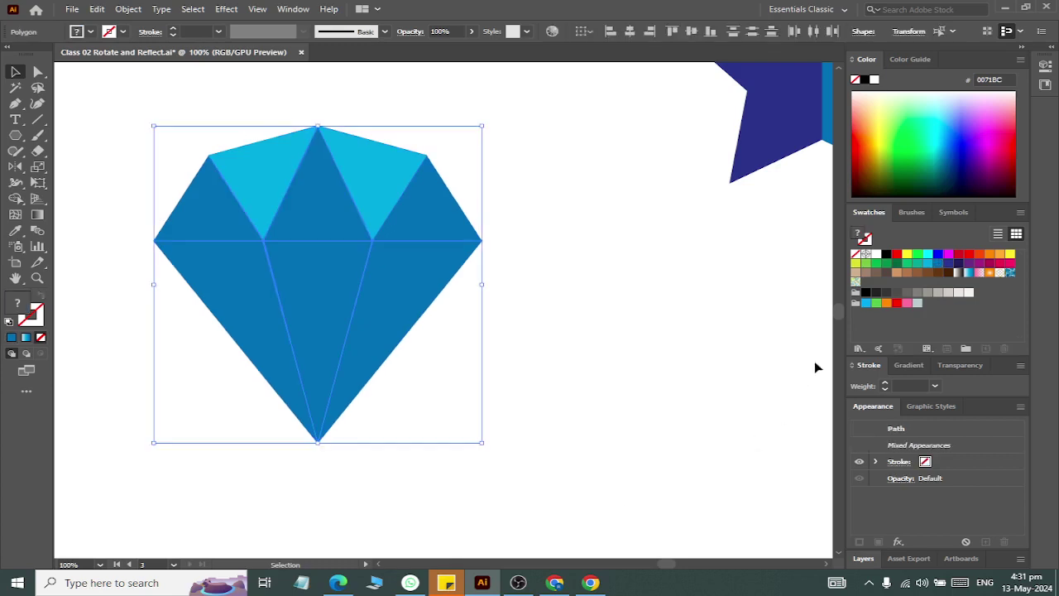
{"action": "left_click", "coordinate": [968, 272]}
{"action": "left_click", "coordinate": [636, 275]}
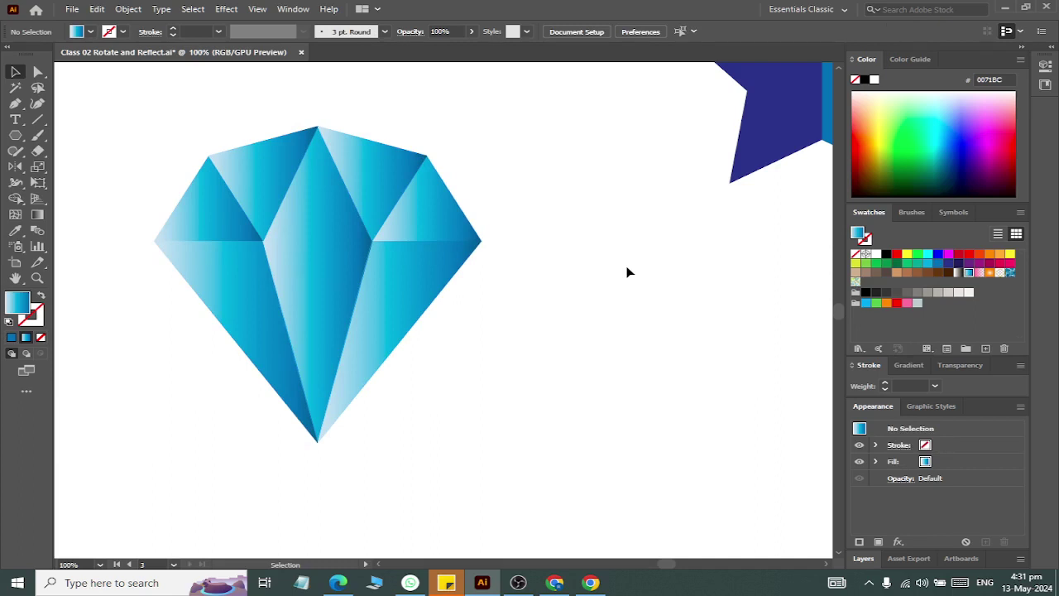
Scroll around the canvas to review the finished gem beside the star.
{"action": "scroll", "coordinate": [326, 248], "scroll_direction": "left", "scroll_amount": 3}
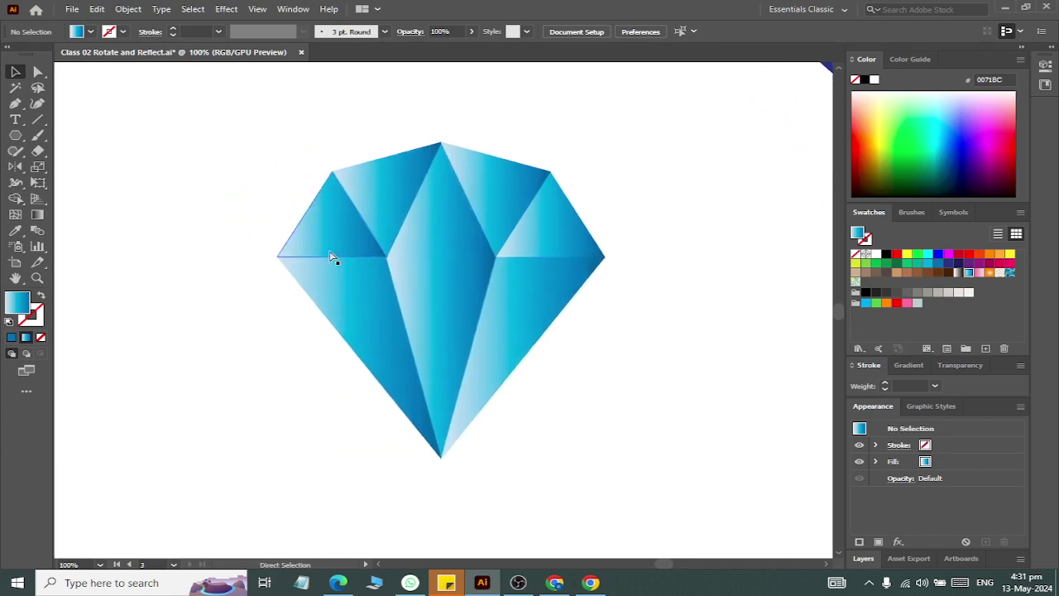
{"action": "scroll", "coordinate": [333, 252], "scroll_direction": "left", "scroll_amount": 4}
{"action": "scroll", "coordinate": [326, 257], "scroll_direction": "down", "scroll_amount": 3}
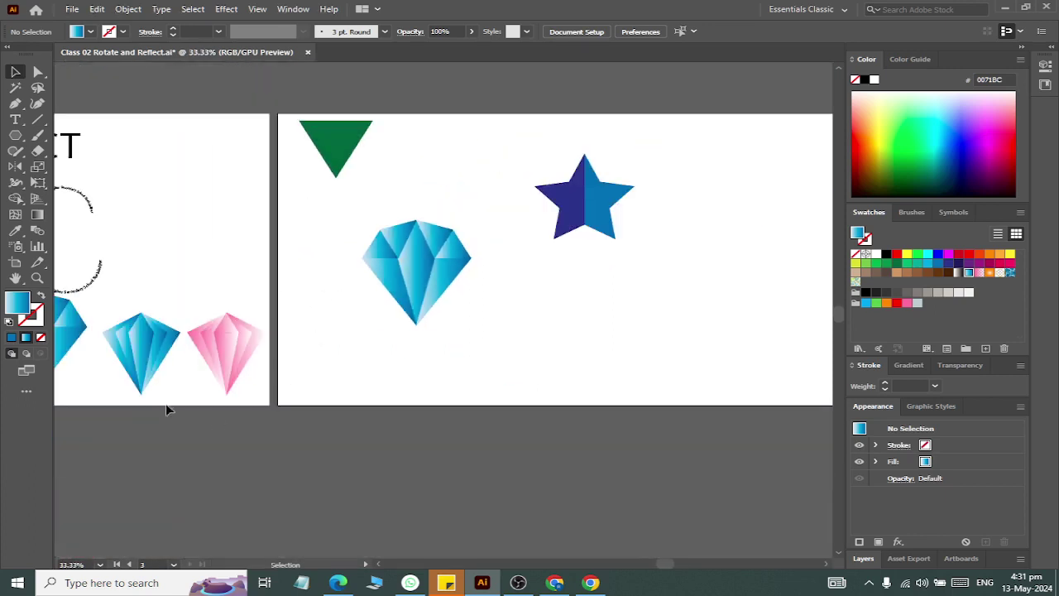
{"action": "scroll", "coordinate": [166, 409], "scroll_direction": "up", "scroll_amount": 1}
{"action": "scroll", "coordinate": [392, 373], "scroll_direction": "up", "scroll_amount": 1}
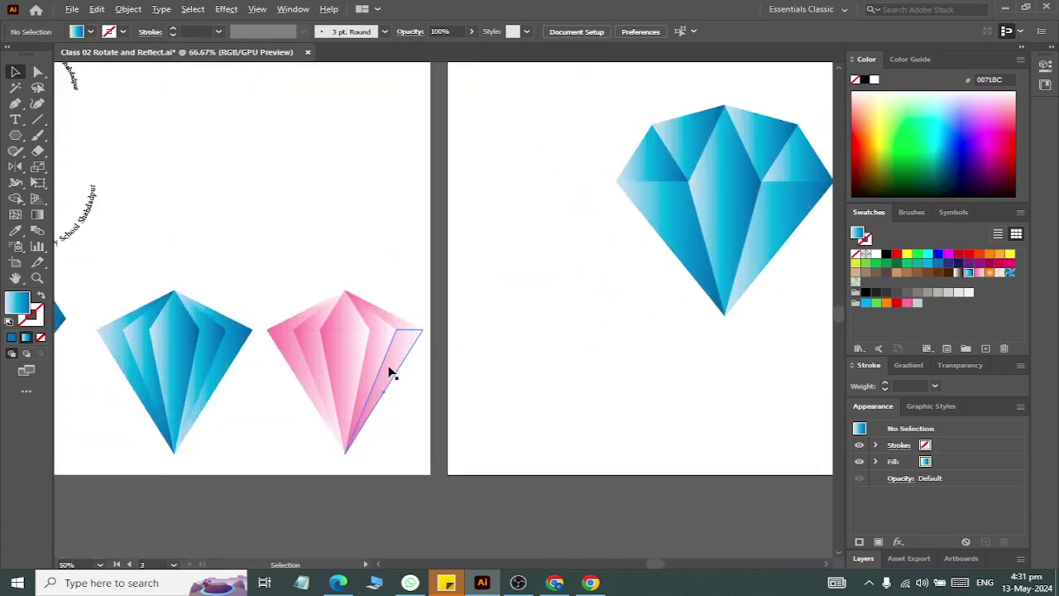
{"action": "scroll", "coordinate": [392, 373], "scroll_direction": "up", "scroll_amount": 2}
{"action": "scroll", "coordinate": [392, 373], "scroll_direction": "down", "scroll_amount": 4}
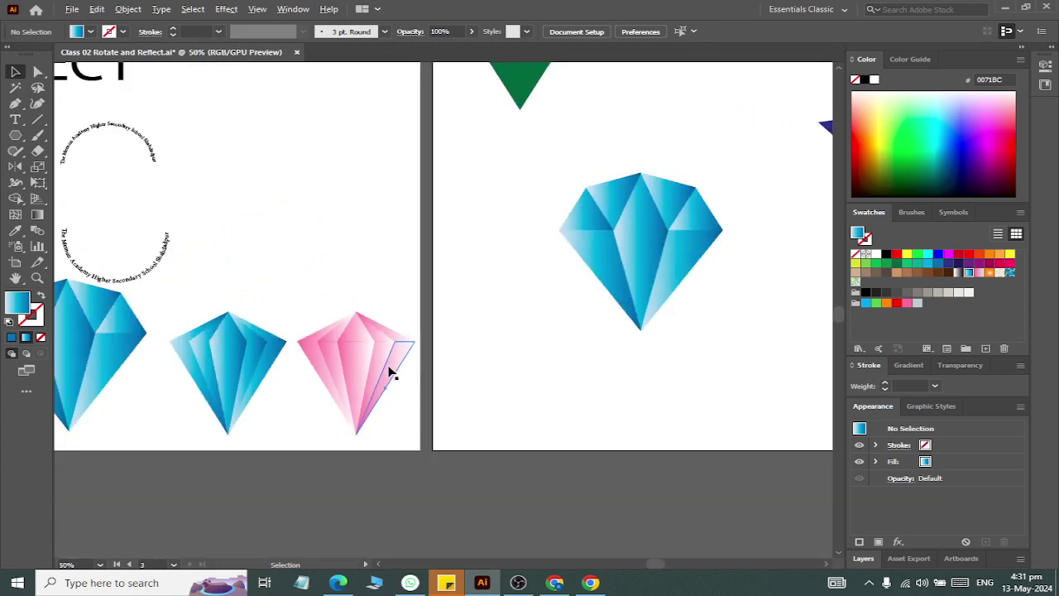
{"action": "scroll", "coordinate": [409, 359], "scroll_direction": "right", "scroll_amount": 3}
{"action": "scroll", "coordinate": [407, 356], "scroll_direction": "right", "scroll_amount": 3}
{"action": "scroll", "coordinate": [408, 297], "scroll_direction": "down", "scroll_amount": 2}
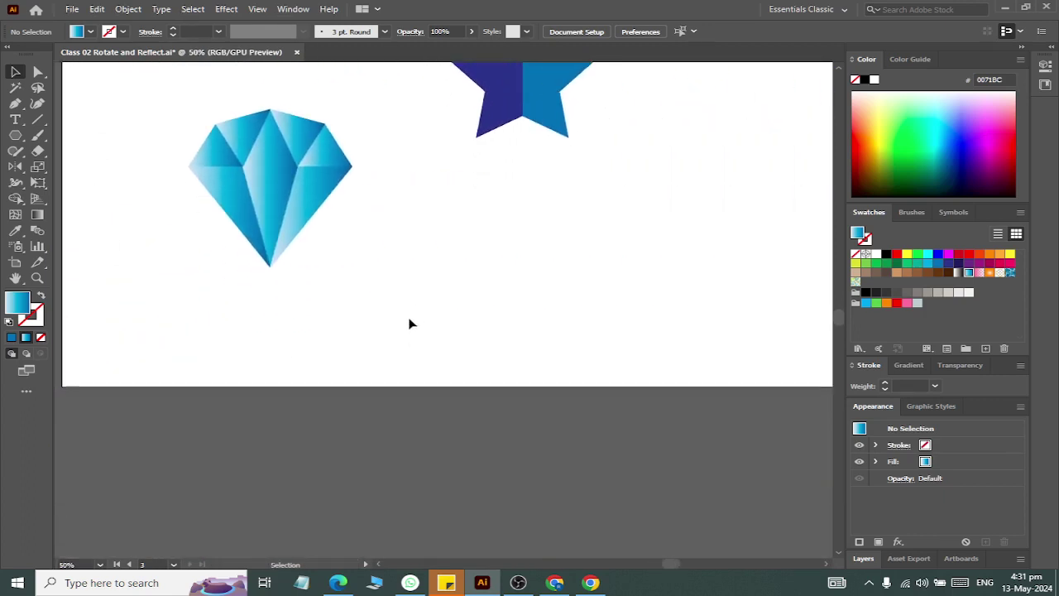
{"action": "scroll", "coordinate": [409, 324], "scroll_direction": "up", "scroll_amount": 1}
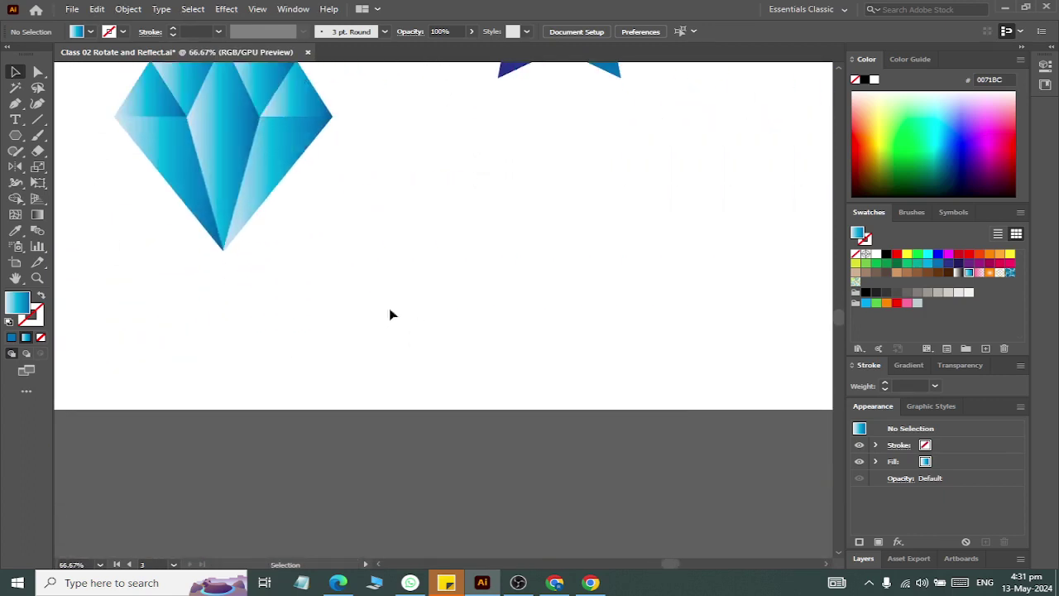
Draw a small blue gradient rectangle to the right of the diamond.
{"action": "left_click", "coordinate": [15, 135]}
{"action": "left_click", "coordinate": [79, 136]}
{"action": "left_click_drag", "start_coordinate": [458, 149], "coordinate": [494, 201]}
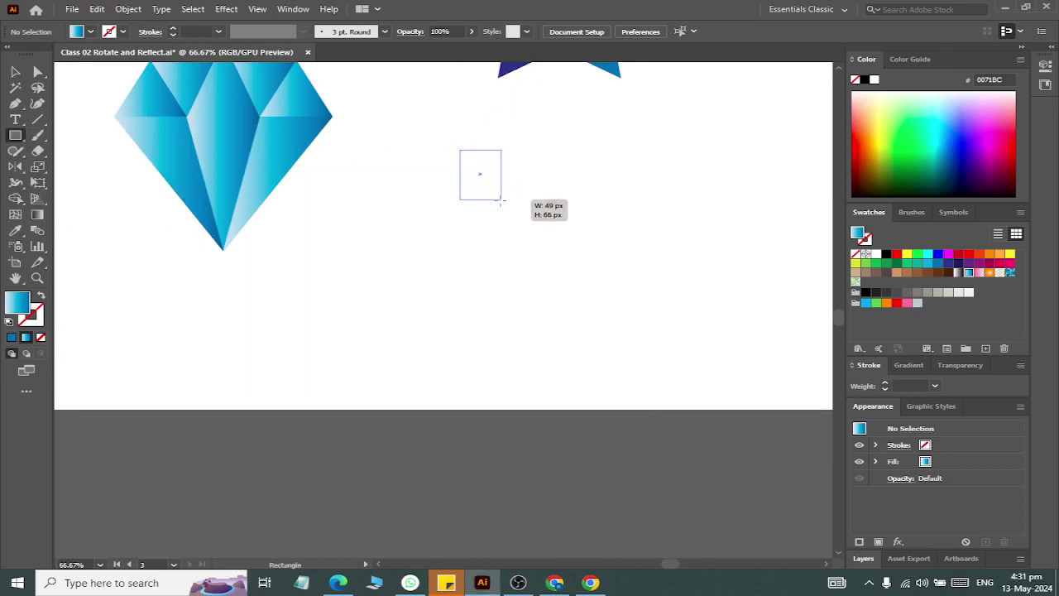
{"action": "left_click", "coordinate": [15, 71]}
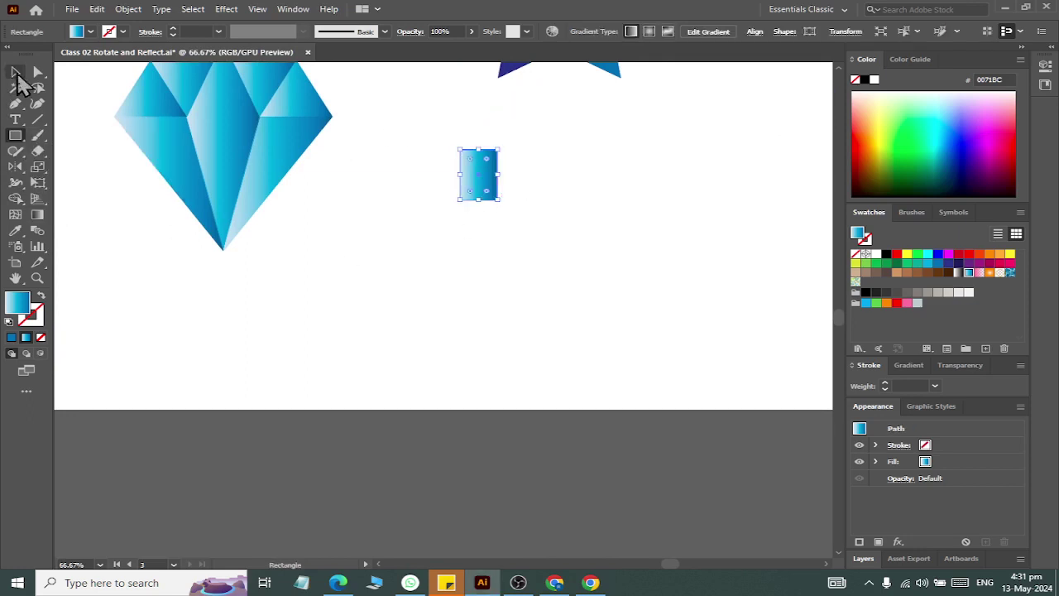
{"action": "left_click", "coordinate": [471, 251]}
Add two rectangle copies to the right, widen the third, and select the first two.
{"action": "left_click_drag", "start_coordinate": [487, 178], "coordinate": [525, 179]}
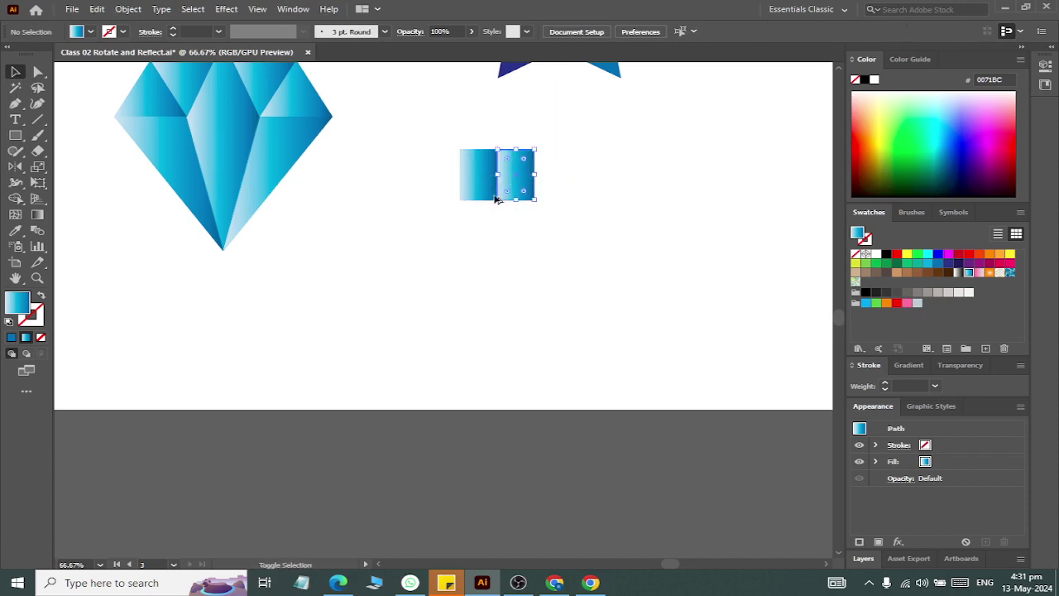
{"action": "left_click_drag", "start_coordinate": [529, 173], "coordinate": [610, 175]}
{"action": "left_click", "coordinate": [593, 270]}
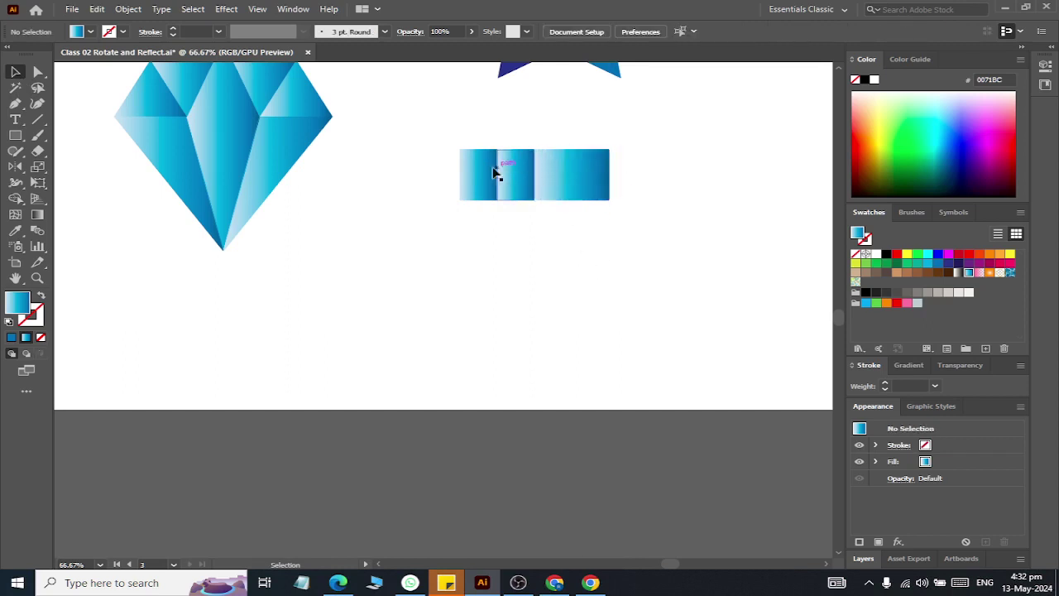
{"action": "left_click_drag", "start_coordinate": [433, 119], "coordinate": [522, 193]}
{"action": "left_click", "coordinate": [15, 166]}
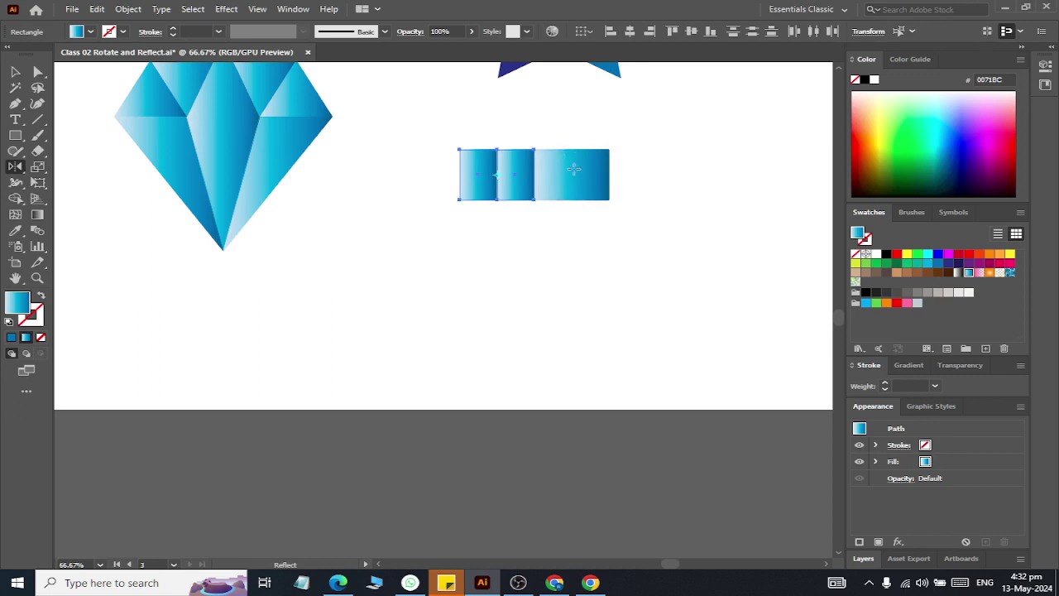
Reflect the two gradient strips across a vertical axis as a copy to widen the band.
{"action": "left_click", "coordinate": [570, 172], "text": "alt"}
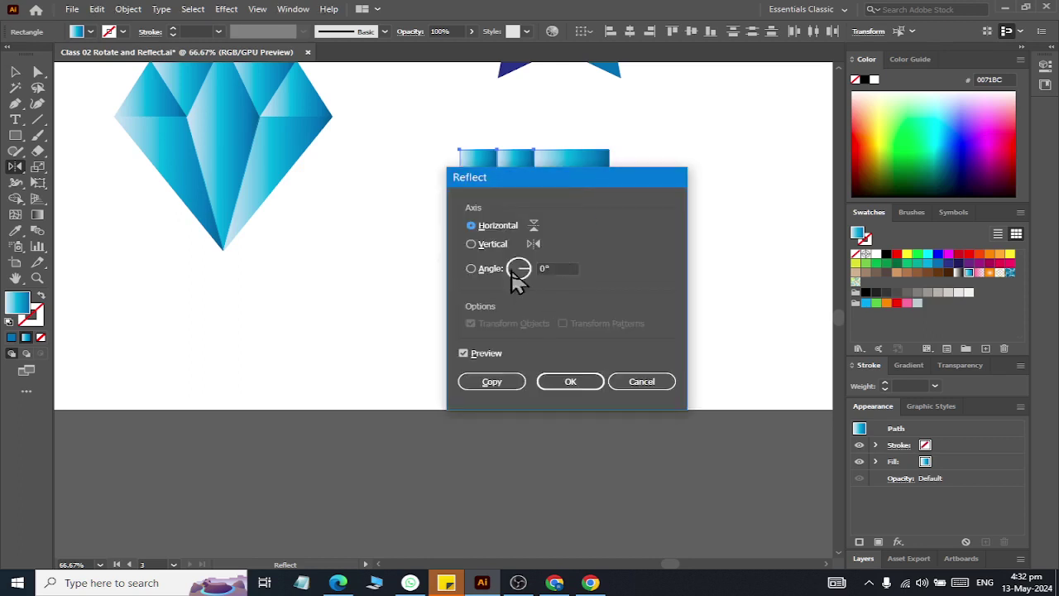
{"action": "left_click_drag", "start_coordinate": [522, 185], "coordinate": [105, 292]}
{"action": "left_click", "coordinate": [56, 351]}
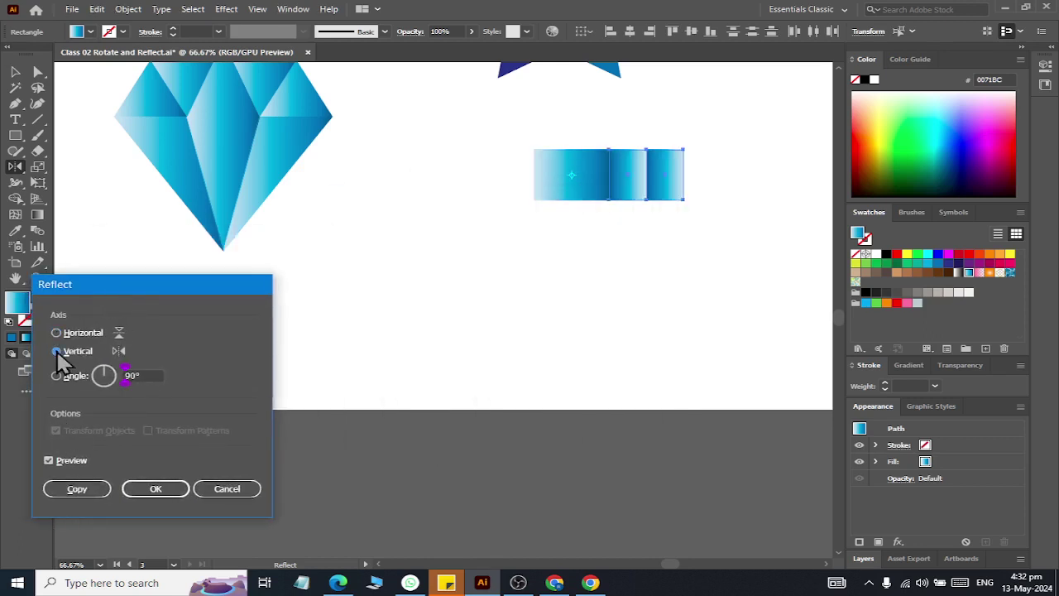
{"action": "left_click", "coordinate": [79, 489]}
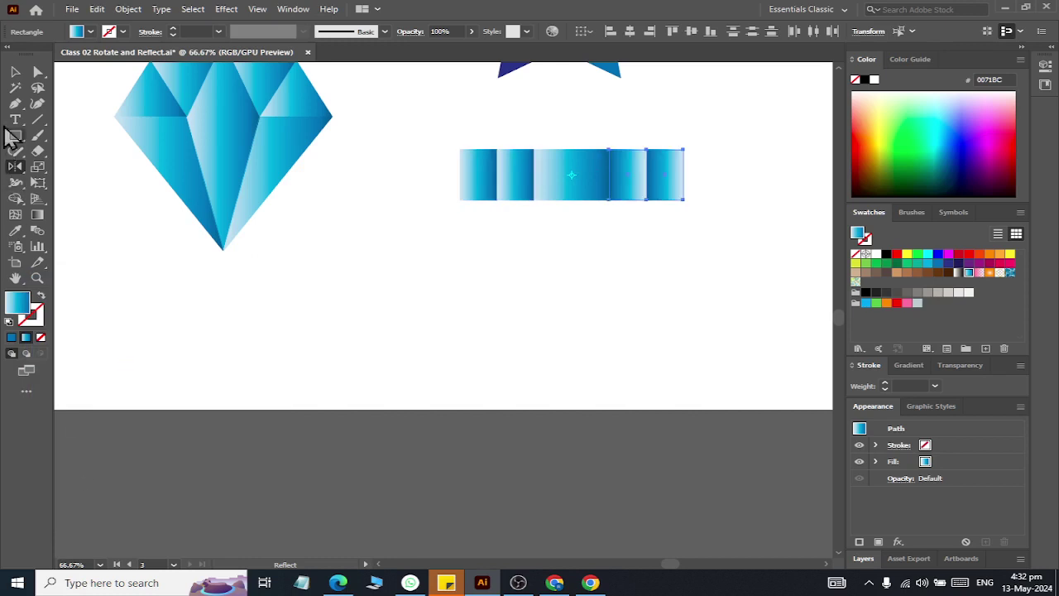
Reflect the whole strip band horizontally from its bottom edge, keeping a flipped copy below.
{"action": "left_click", "coordinate": [15, 71]}
{"action": "left_click", "coordinate": [527, 295]}
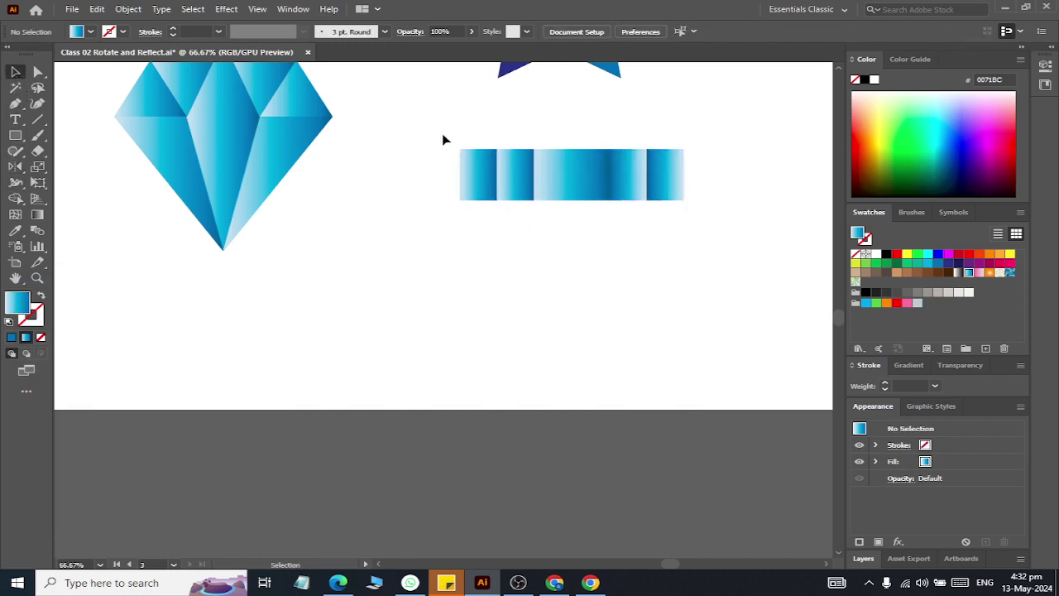
{"action": "left_click_drag", "start_coordinate": [442, 133], "coordinate": [717, 246]}
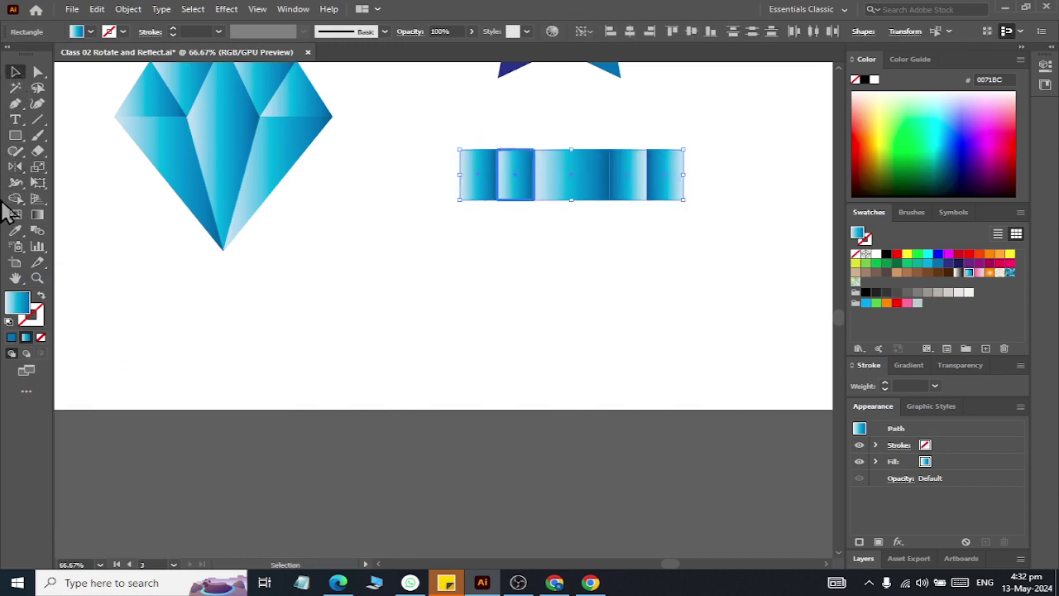
{"action": "scroll", "coordinate": [543, 226], "scroll_direction": "right", "scroll_amount": 2}
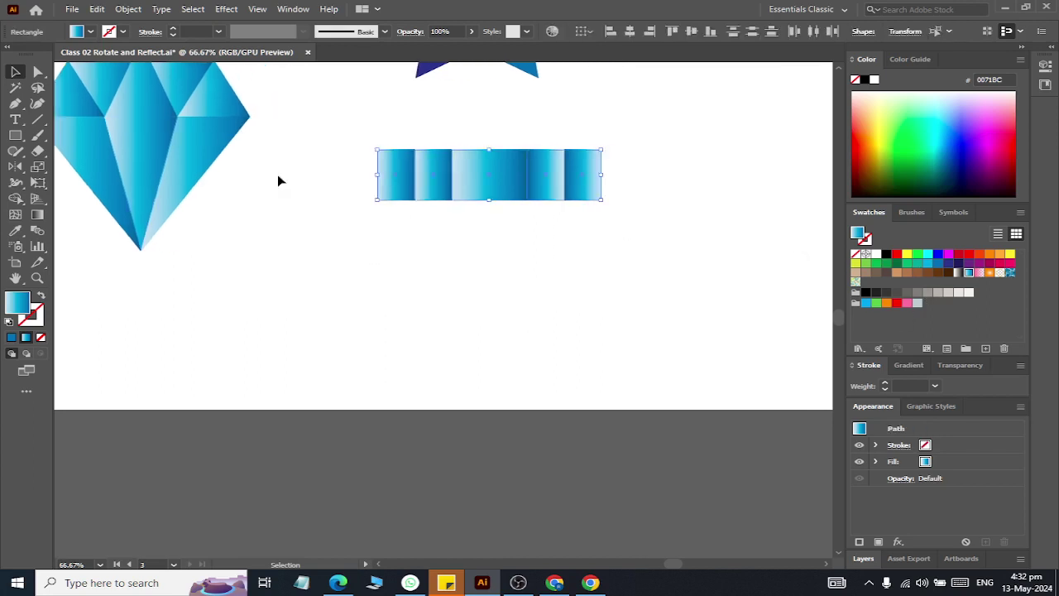
{"action": "left_click", "coordinate": [16, 169]}
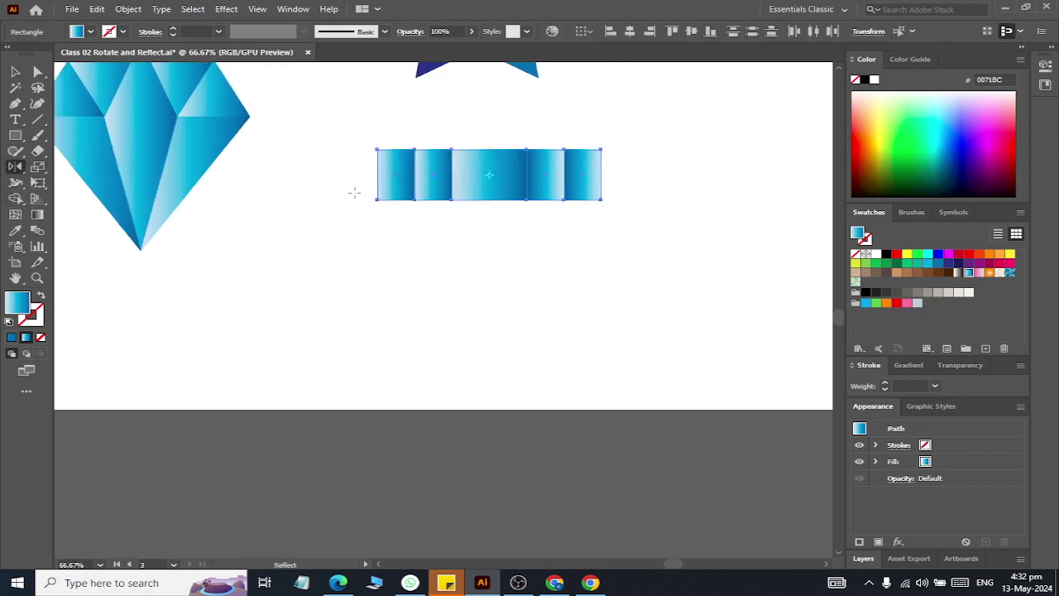
{"action": "left_click", "coordinate": [601, 198], "text": "alt"}
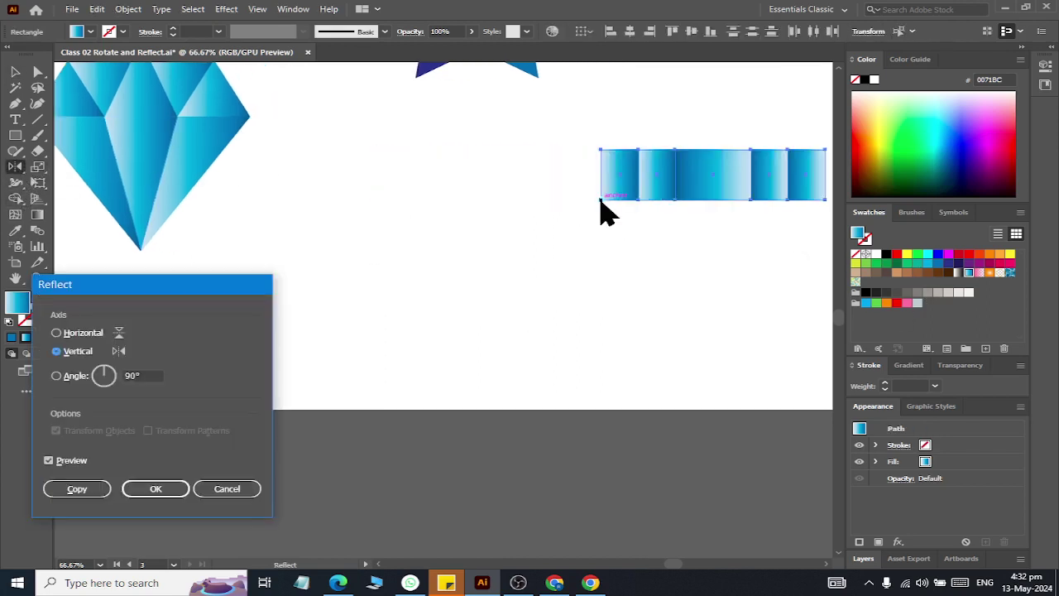
{"action": "left_click", "coordinate": [76, 333]}
{"action": "left_click", "coordinate": [75, 493]}
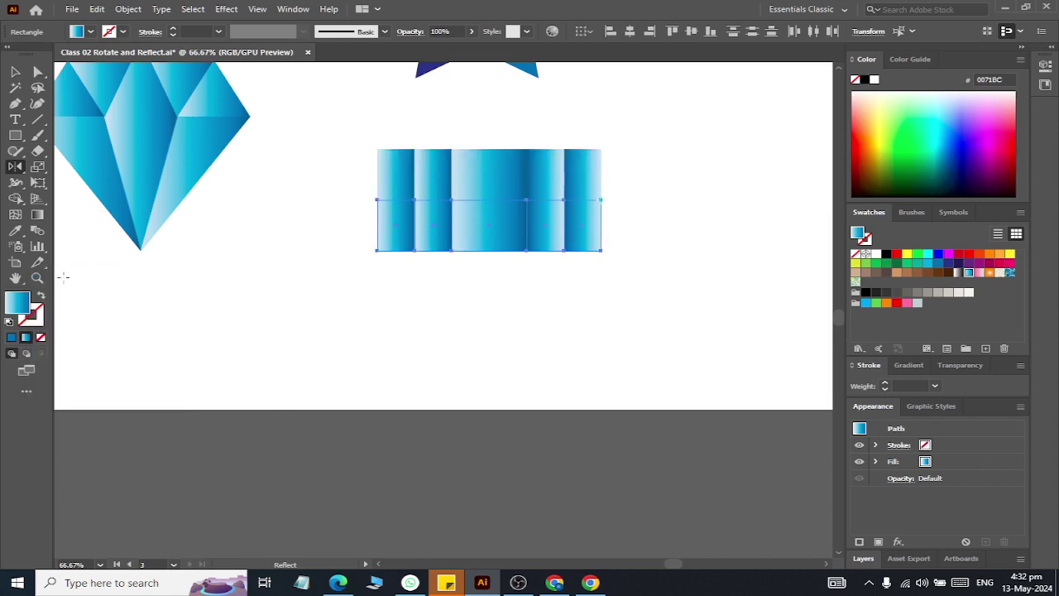
Drag the lower copy's bottom anchor points down to stretch it into a tall block.
{"action": "left_click", "coordinate": [37, 72]}
{"action": "mouse_move", "coordinate": [306, 223]}
{"action": "left_mouse_down"}
{"action": "mouse_move", "coordinate": [716, 281]}
{"action": "mouse_move", "coordinate": [759, 314]}
{"action": "left_mouse_up"}
{"action": "left_click_drag", "start_coordinate": [528, 256], "coordinate": [526, 395]}
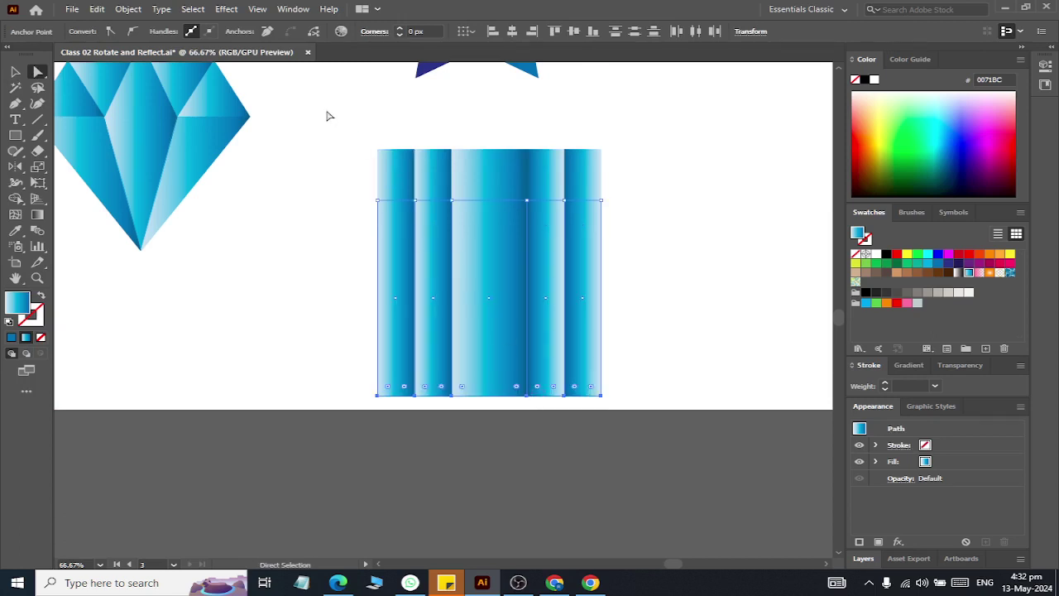
{"action": "mouse_move", "coordinate": [326, 110]}
{"action": "left_mouse_down"}
{"action": "mouse_move", "coordinate": [490, 146]}
{"action": "mouse_move", "coordinate": [690, 171]}
{"action": "left_mouse_up"}
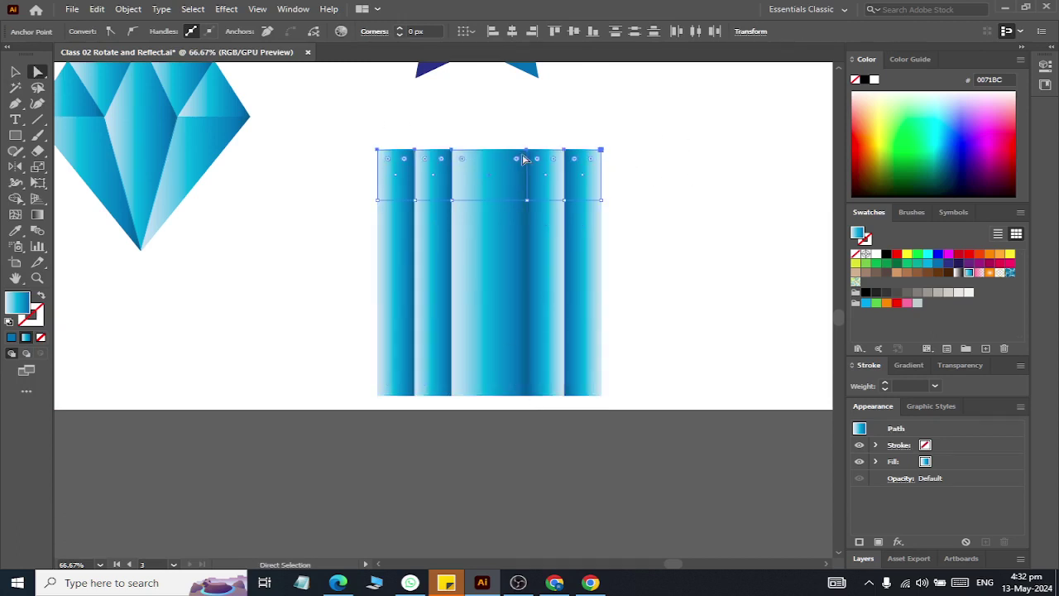
Average the top anchors on both axes into a single apex.
{"action": "right_click", "coordinate": [523, 158]}
{"action": "left_click", "coordinate": [556, 265]}
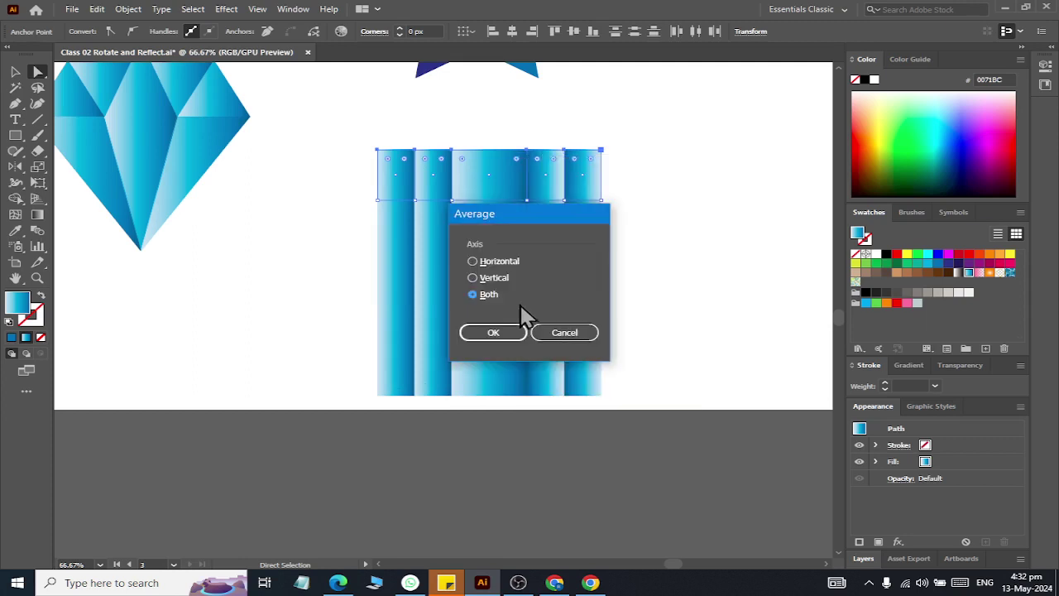
{"action": "left_click", "coordinate": [494, 333]}
Average the bottom anchors into one tip and reselect the whole diamond.
{"action": "left_click_drag", "start_coordinate": [569, 441], "coordinate": [740, 451]}
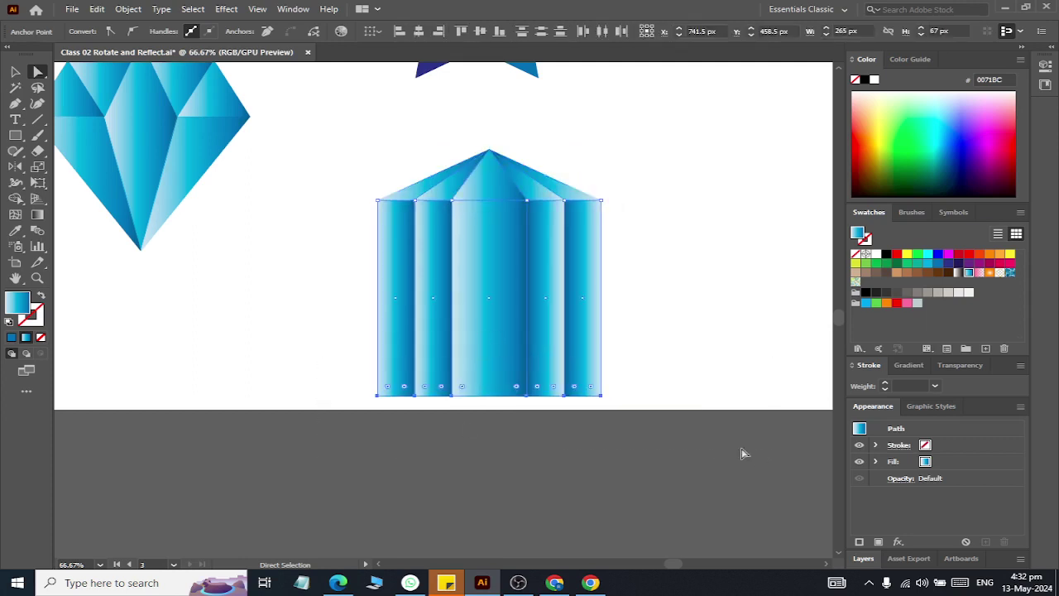
{"action": "right_click", "coordinate": [473, 369]}
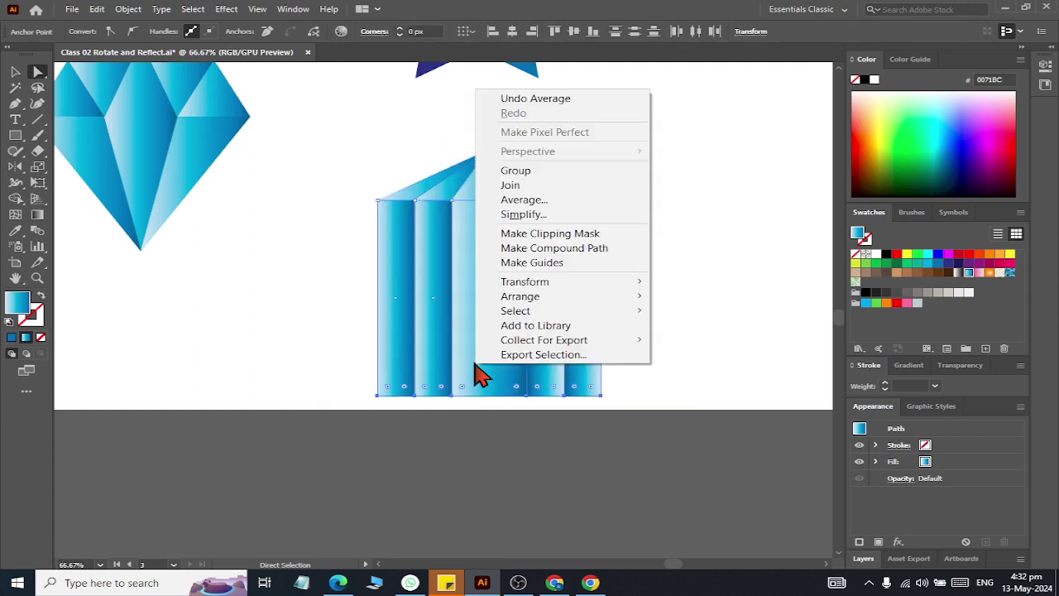
{"action": "left_click", "coordinate": [546, 201]}
{"action": "left_click", "coordinate": [495, 333]}
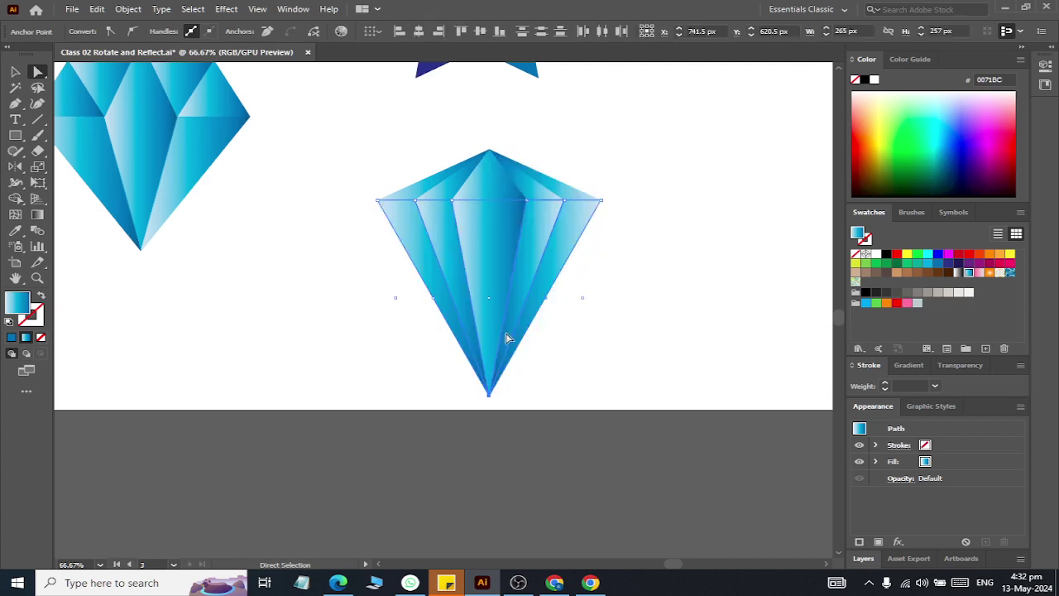
{"action": "left_click", "coordinate": [15, 72]}
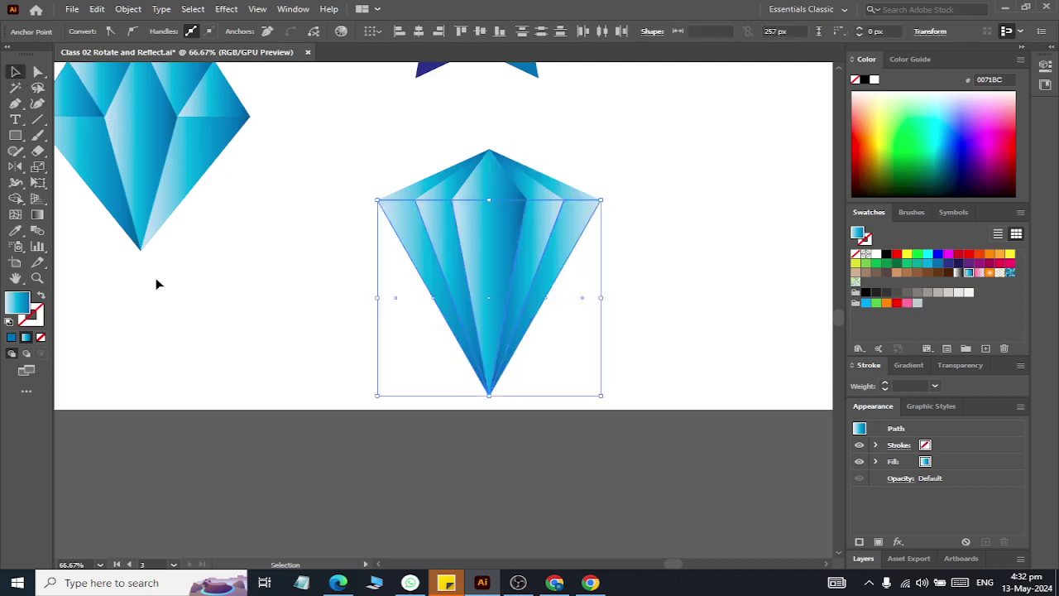
{"action": "left_click_drag", "start_coordinate": [367, 153], "coordinate": [525, 272]}
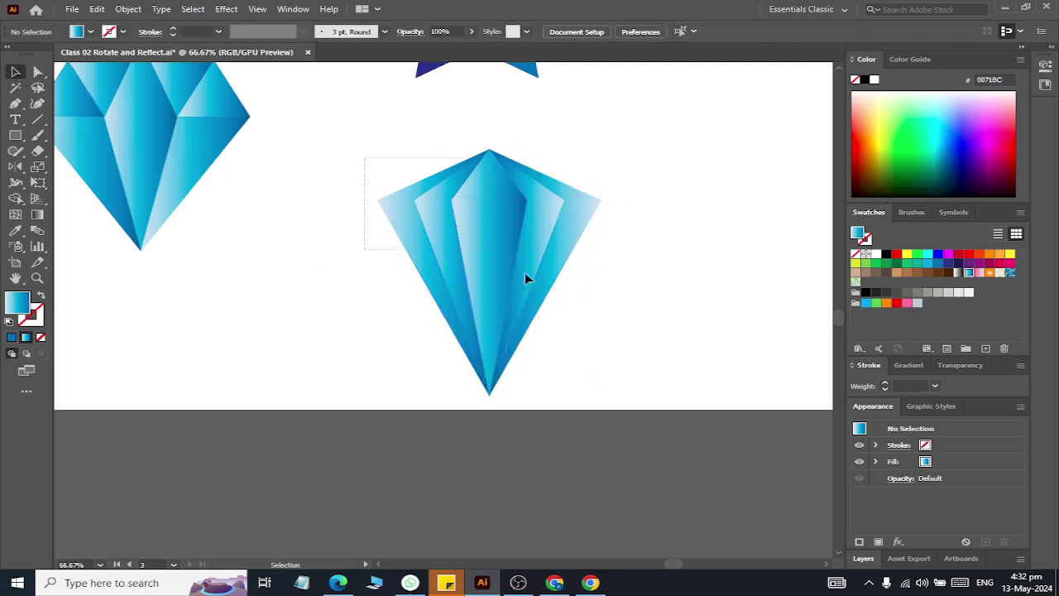
Fill the diamond with the pink gradient, shorten it, and move it left below the blue diamond.
{"action": "left_click", "coordinate": [978, 273]}
{"action": "left_click", "coordinate": [346, 311]}
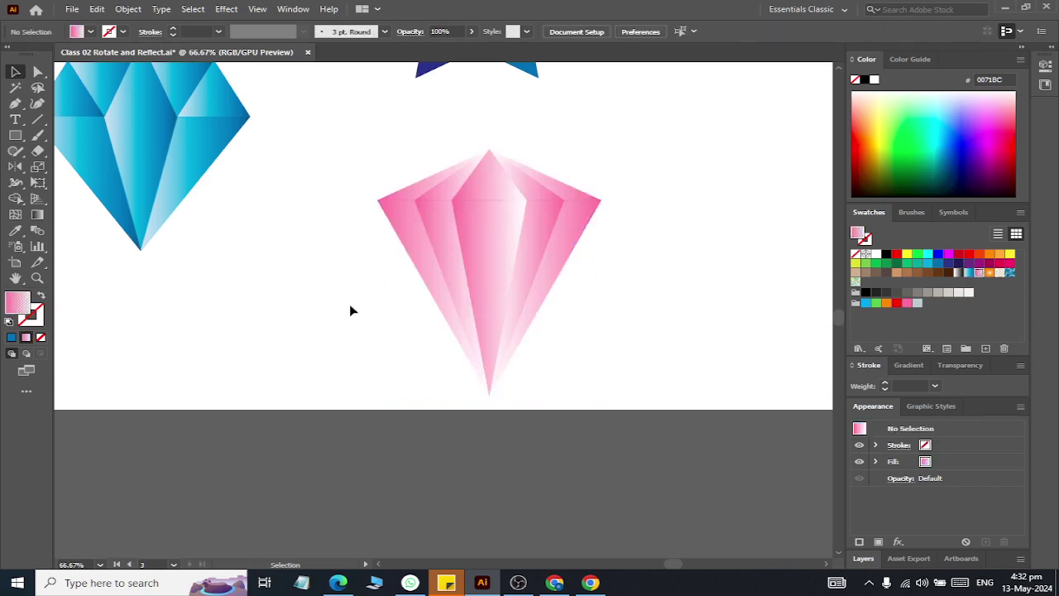
{"action": "left_click_drag", "start_coordinate": [354, 153], "coordinate": [672, 374]}
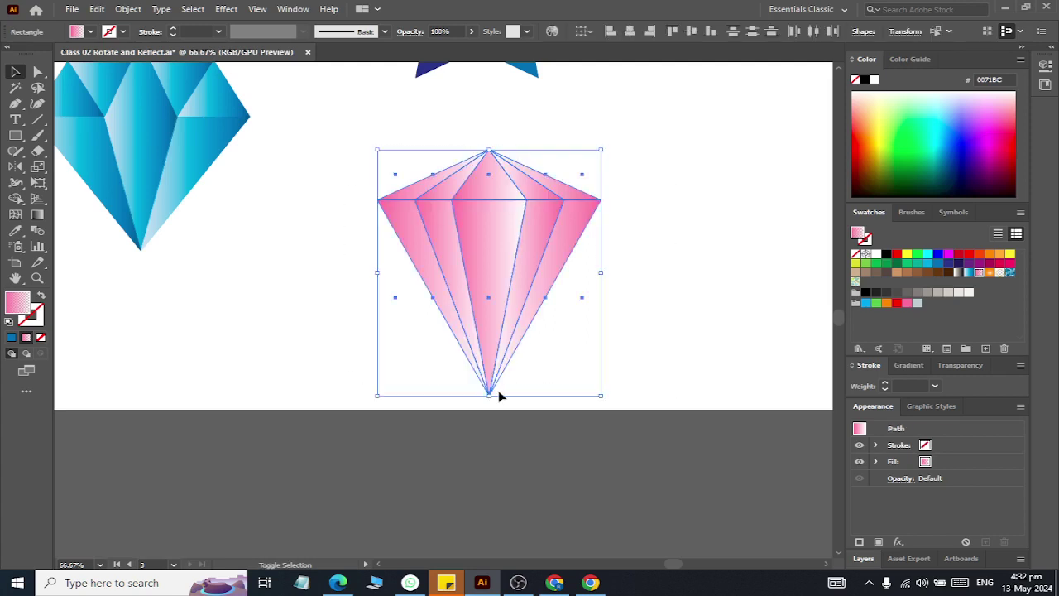
{"action": "left_click_drag", "start_coordinate": [489, 395], "coordinate": [489, 290]}
{"action": "left_click_drag", "start_coordinate": [488, 215], "coordinate": [269, 265]}
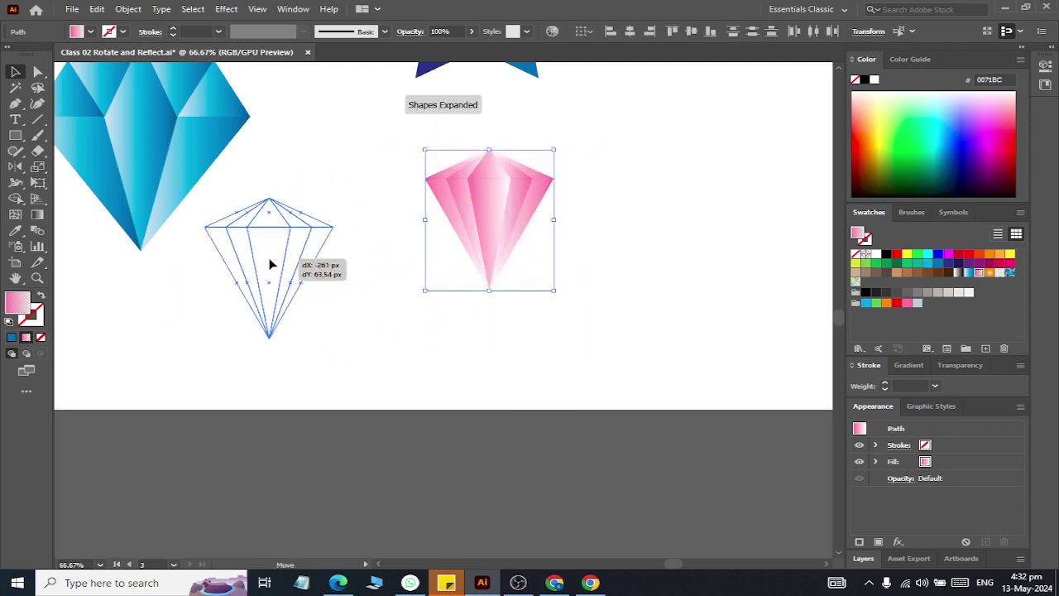
{"action": "left_click", "coordinate": [595, 247]}
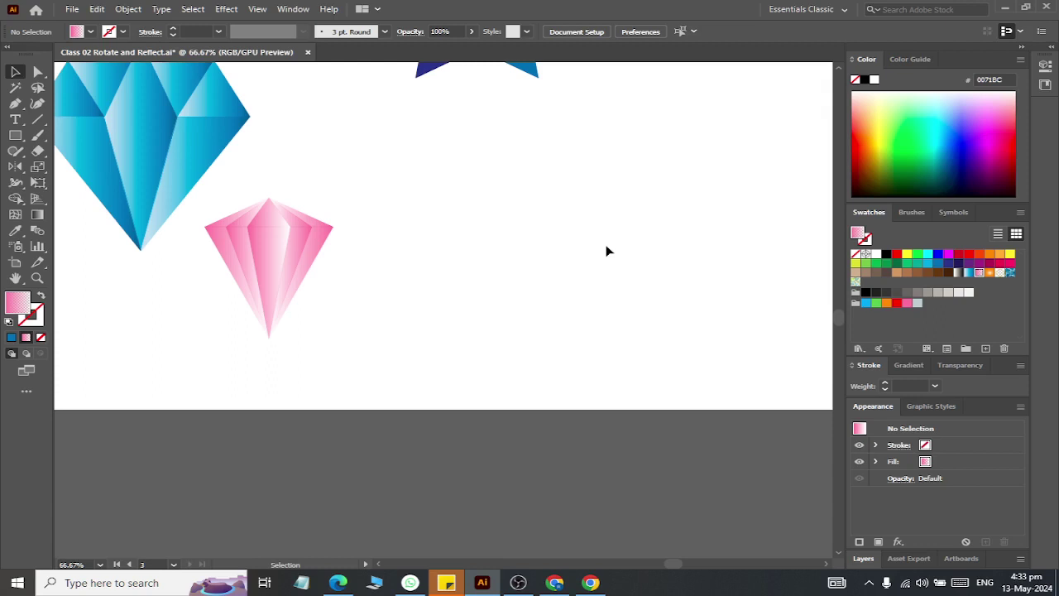
Draw a tall ellipse and convert its top and bottom anchors to sharp corner points.
{"action": "left_click", "coordinate": [15, 135]}
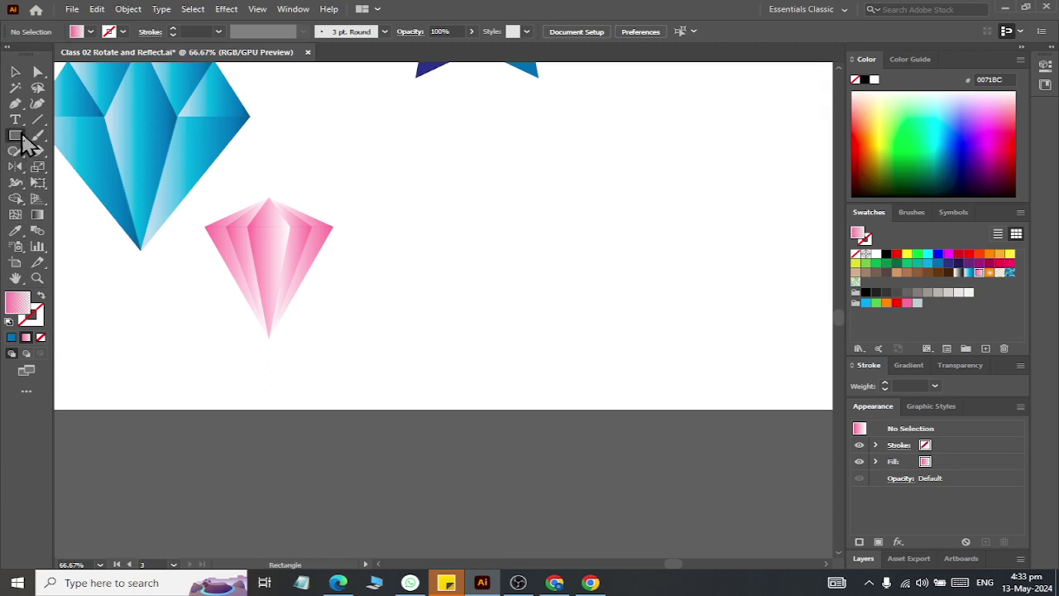
{"action": "left_click", "coordinate": [67, 168]}
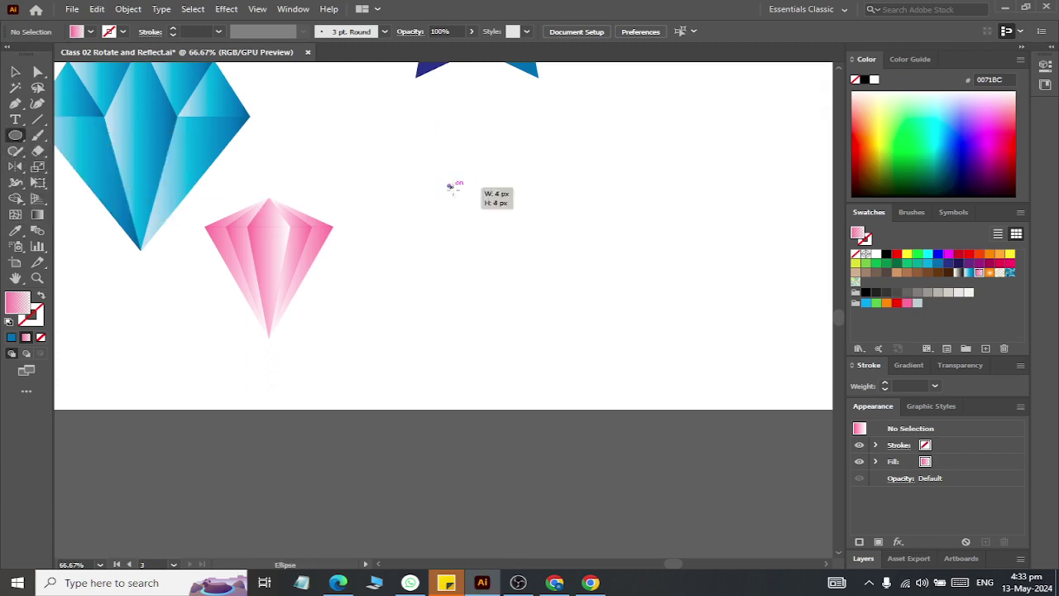
{"action": "left_click_drag", "start_coordinate": [448, 183], "coordinate": [501, 288]}
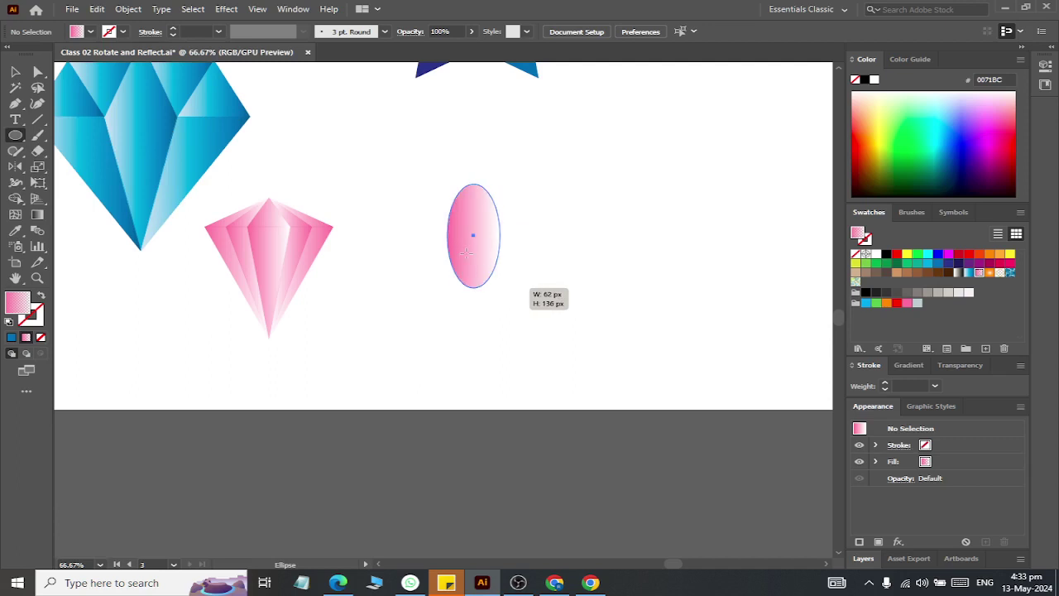
{"action": "left_click", "coordinate": [38, 72]}
{"action": "left_click", "coordinate": [473, 184]}
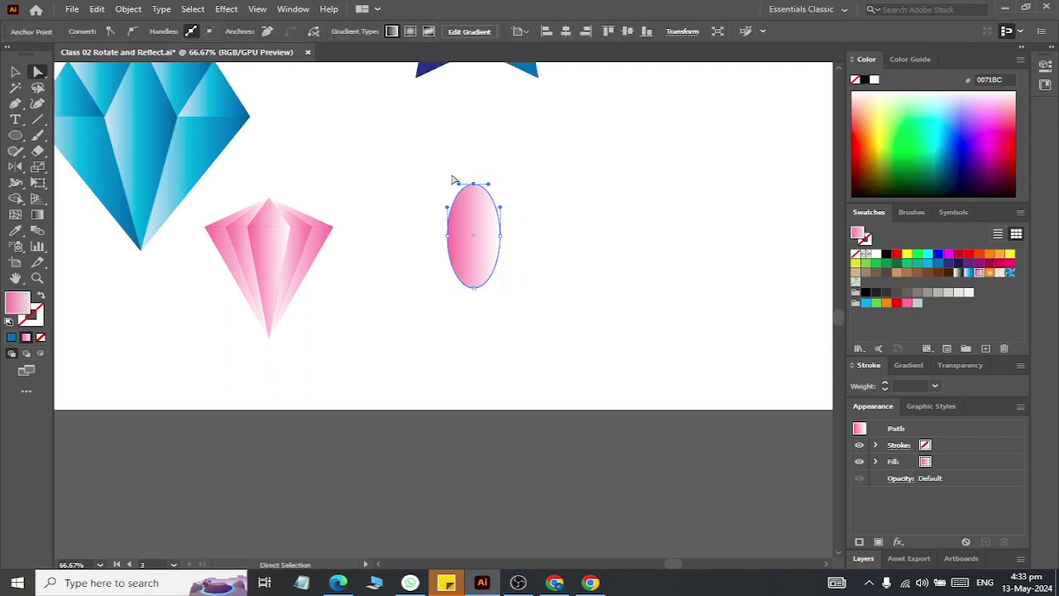
{"action": "left_click", "coordinate": [113, 32]}
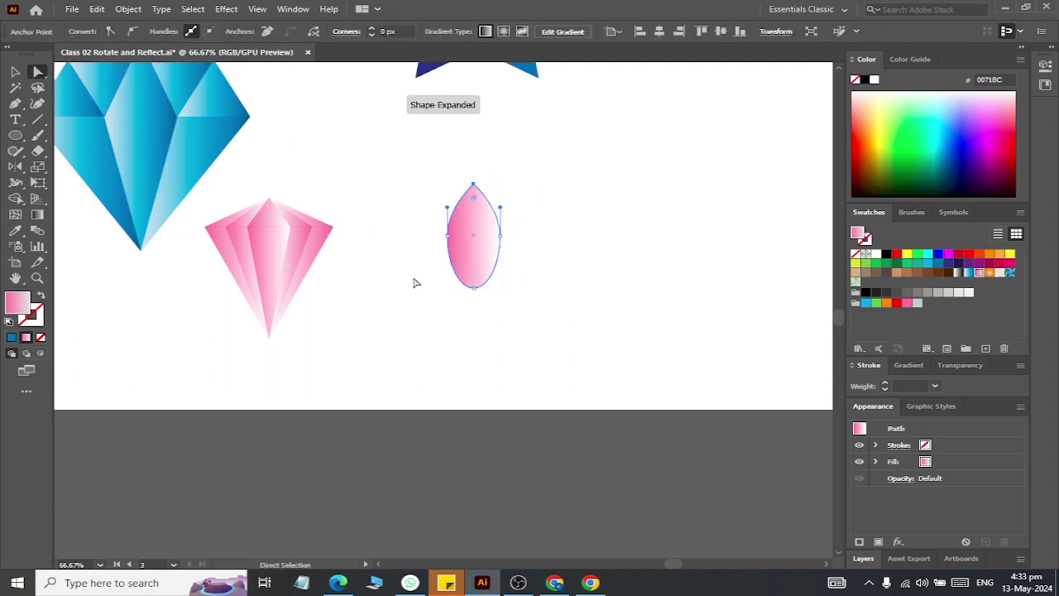
{"action": "left_click", "coordinate": [473, 287]}
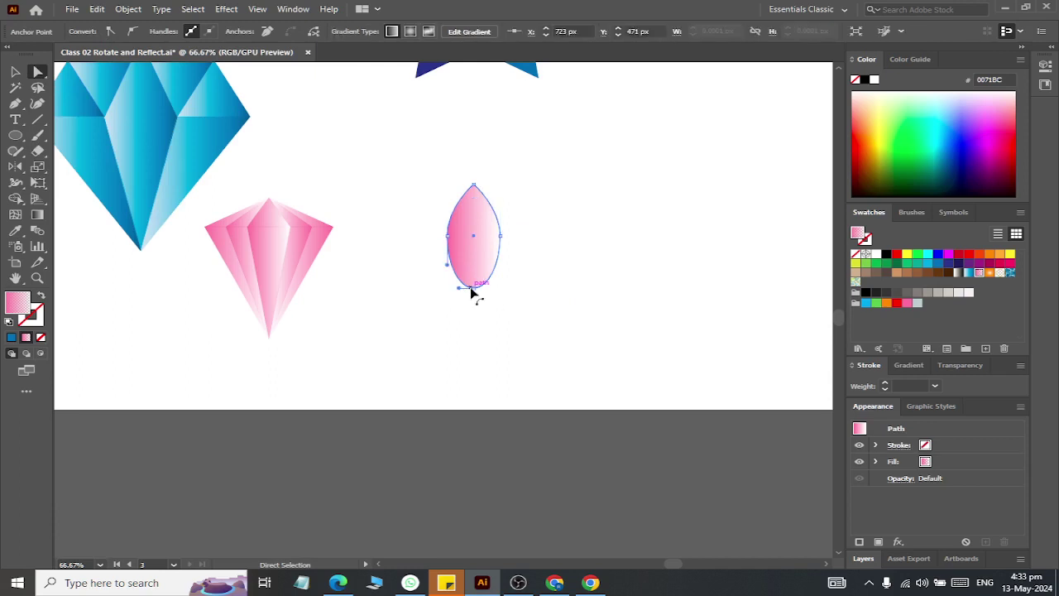
{"action": "left_click", "coordinate": [112, 34]}
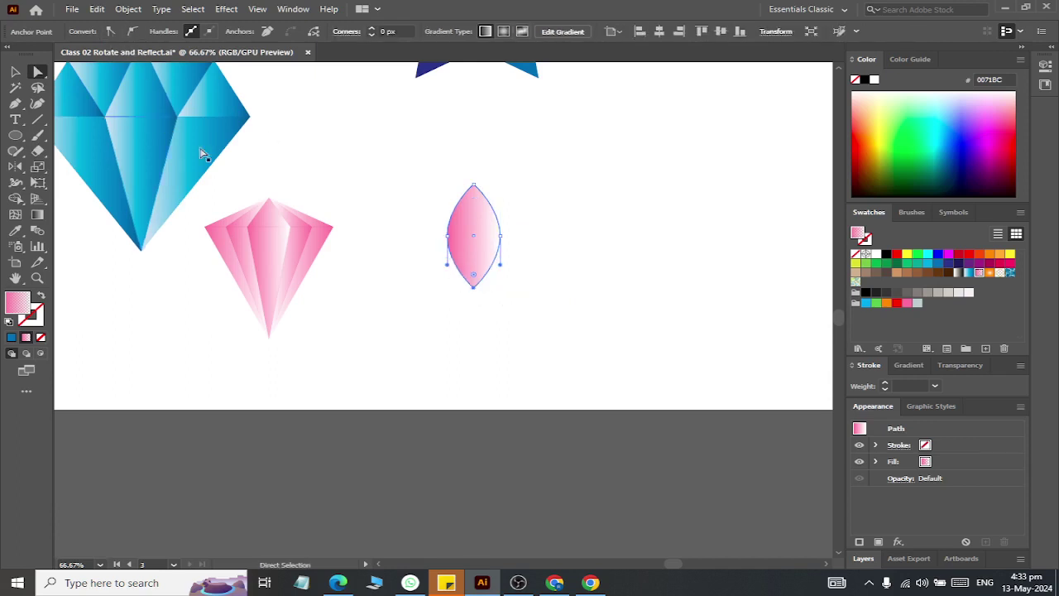
Delete the lens's right anchor to leave the curved left half-leaf, then select it.
{"action": "left_click", "coordinate": [511, 198]}
{"action": "left_click_drag", "start_coordinate": [485, 263], "coordinate": [484, 261]}
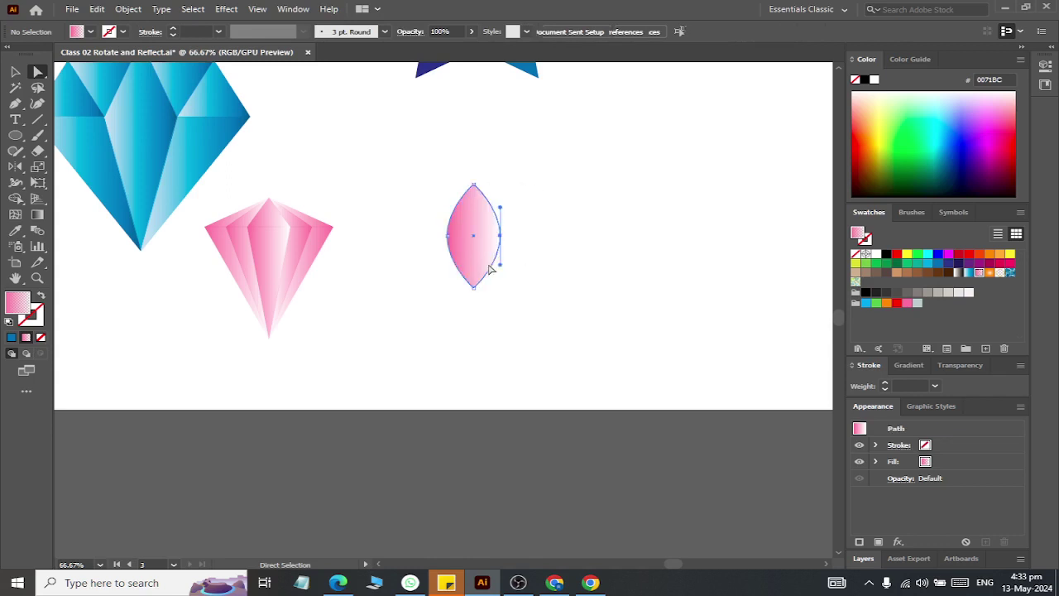
{"action": "key", "text": "Delete"}
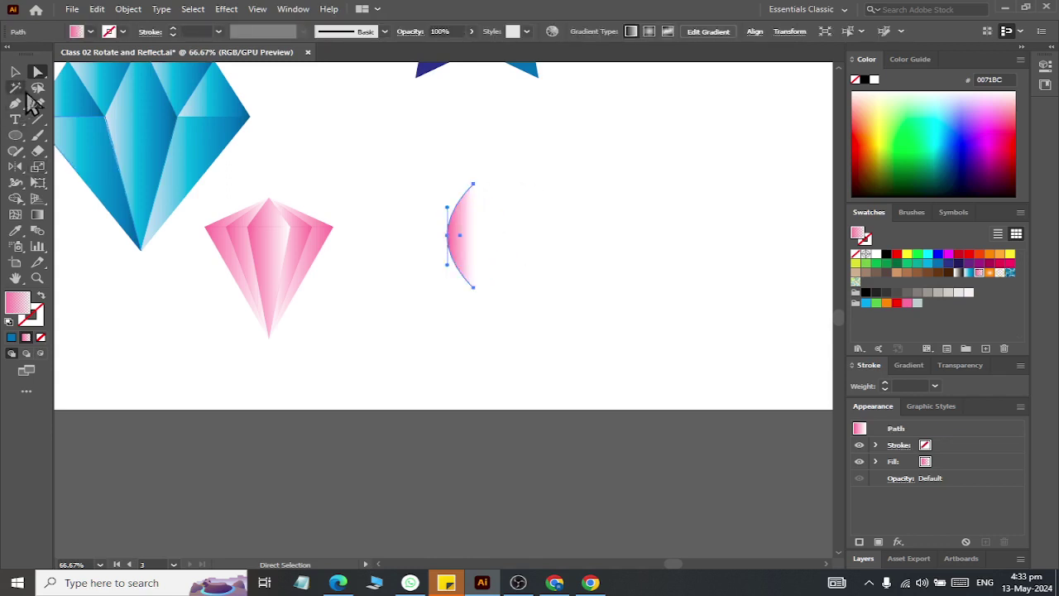
{"action": "left_click", "coordinate": [15, 71]}
{"action": "left_click", "coordinate": [511, 200]}
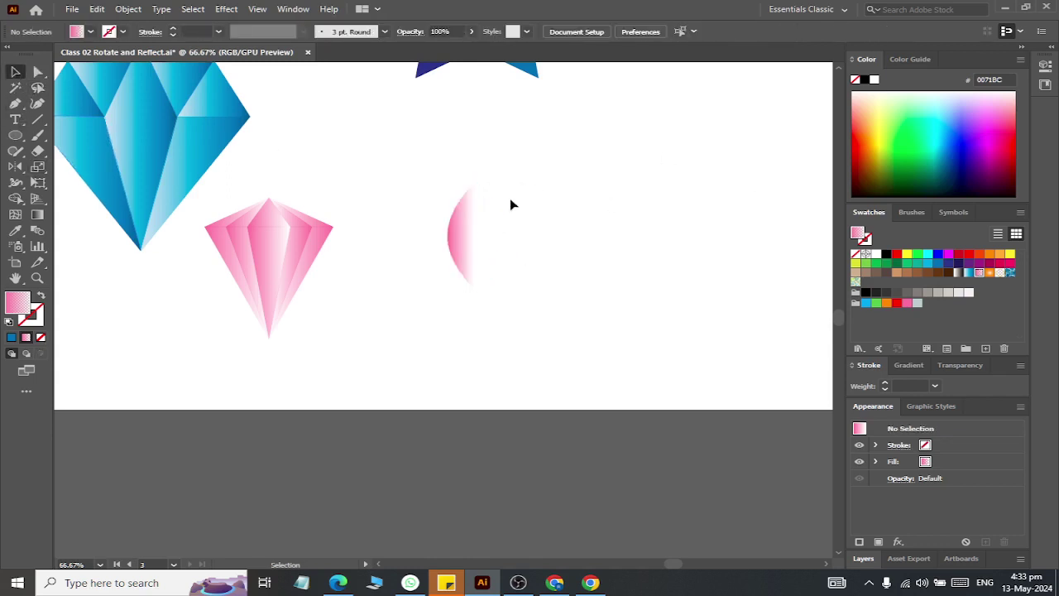
{"action": "left_click", "coordinate": [455, 239]}
Reflect the half-leaf vertically from its end point as a copy to complete the leaf.
{"action": "left_click", "coordinate": [15, 166]}
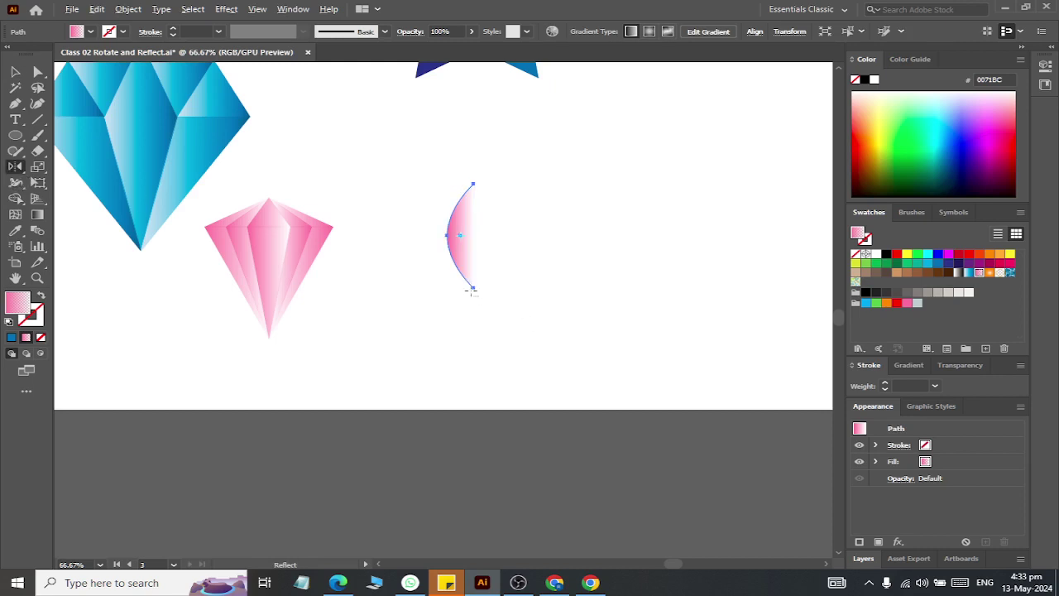
{"action": "left_click", "coordinate": [473, 287], "text": "alt"}
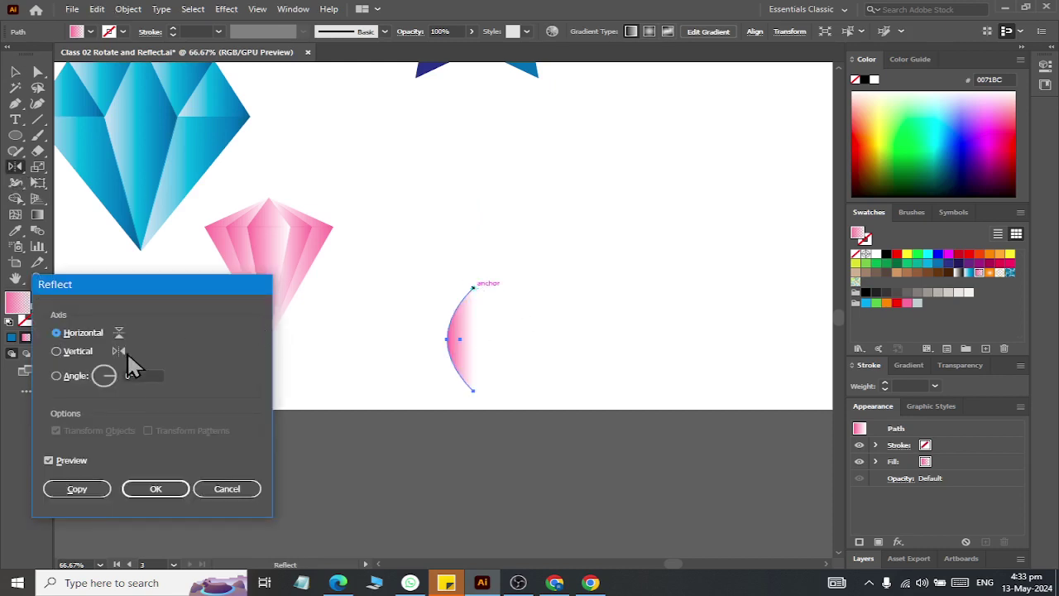
{"action": "left_click", "coordinate": [90, 351]}
{"action": "left_click", "coordinate": [66, 492]}
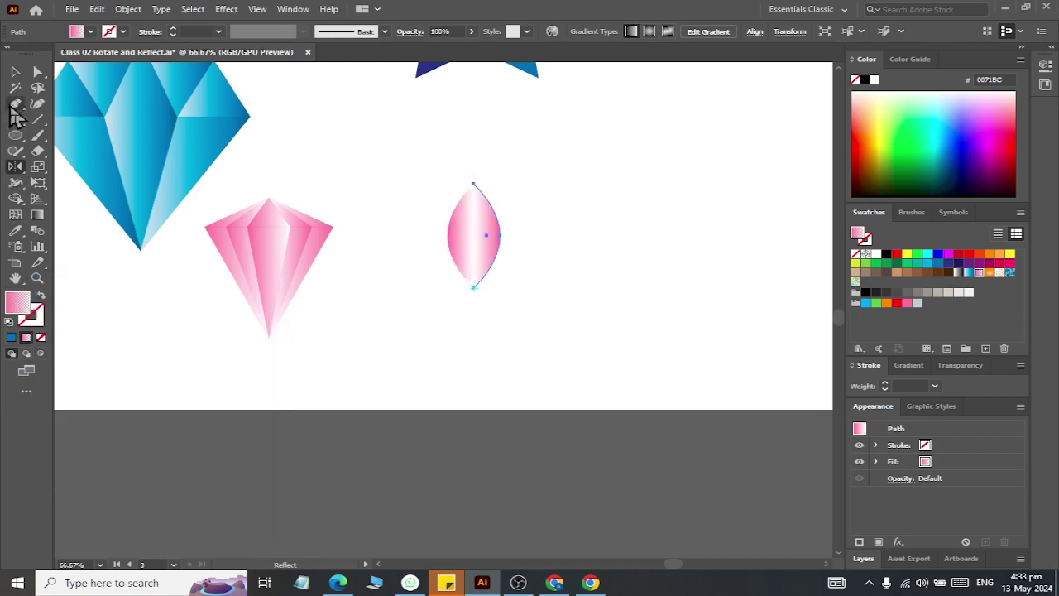
Fill the leaf's left half green and its right half dark green.
{"action": "left_click", "coordinate": [15, 72]}
{"action": "left_click", "coordinate": [455, 237]}
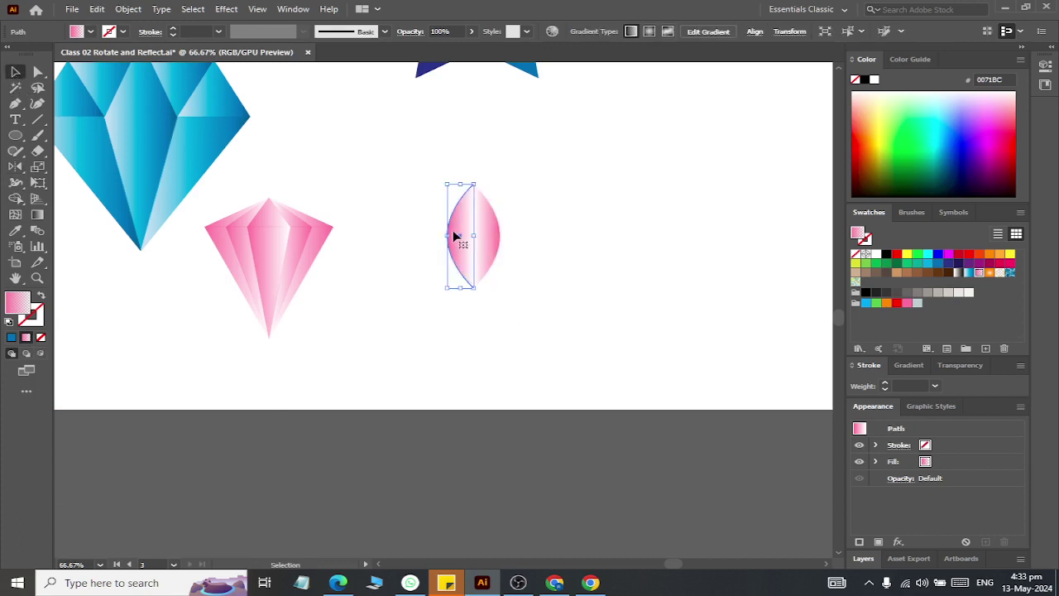
{"action": "left_click", "coordinate": [898, 263]}
{"action": "left_click", "coordinate": [621, 248]}
{"action": "left_click", "coordinate": [497, 237]}
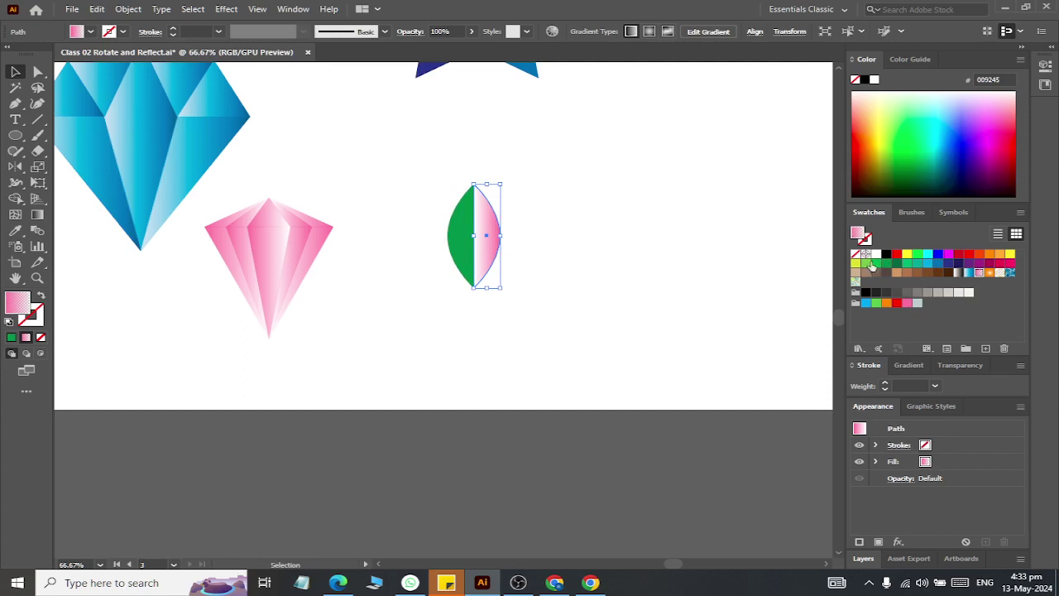
{"action": "left_click", "coordinate": [894, 264]}
{"action": "left_click", "coordinate": [712, 393]}
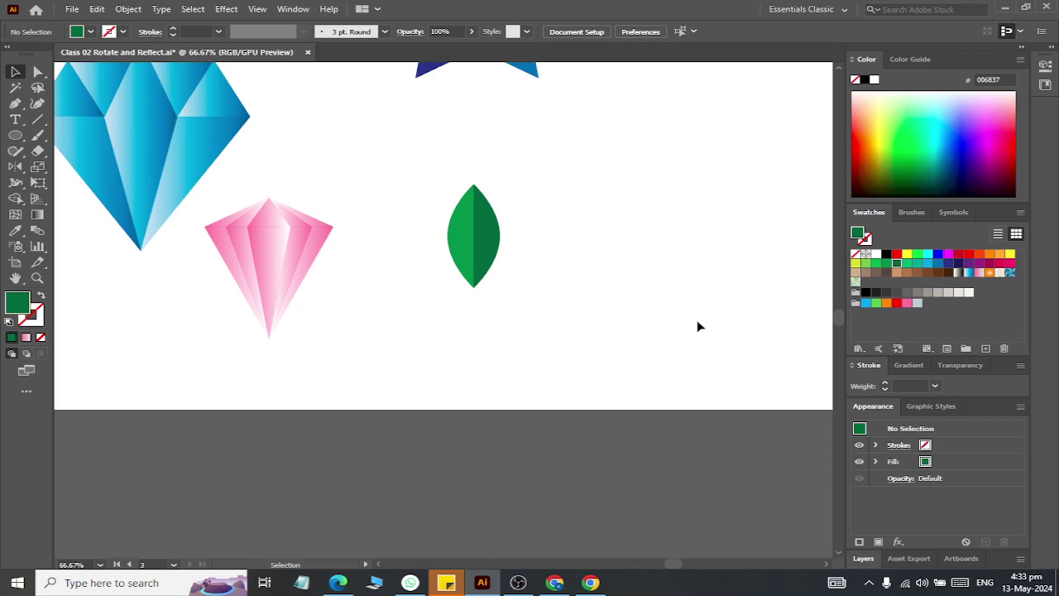
{"action": "scroll", "coordinate": [468, 291], "scroll_direction": "left", "scroll_amount": 5}
{"action": "scroll", "coordinate": [463, 291], "scroll_direction": "down", "scroll_amount": 4}
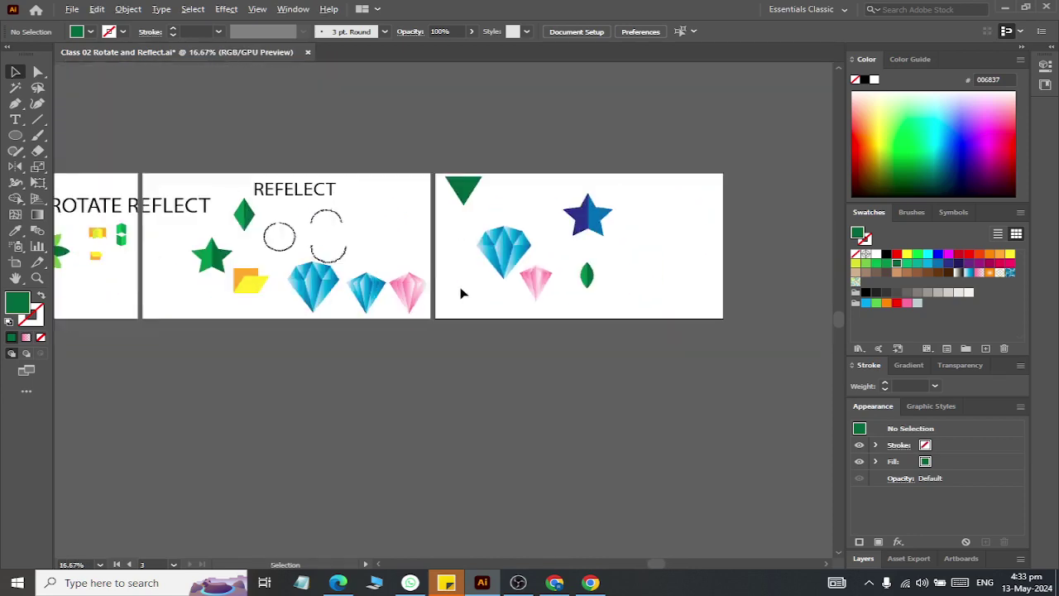
{"action": "scroll", "coordinate": [224, 224], "scroll_direction": "up", "scroll_amount": 6}
{"action": "scroll", "coordinate": [222, 224], "scroll_direction": "down", "scroll_amount": 2}
{"action": "scroll", "coordinate": [236, 232], "scroll_direction": "down", "scroll_amount": 3}
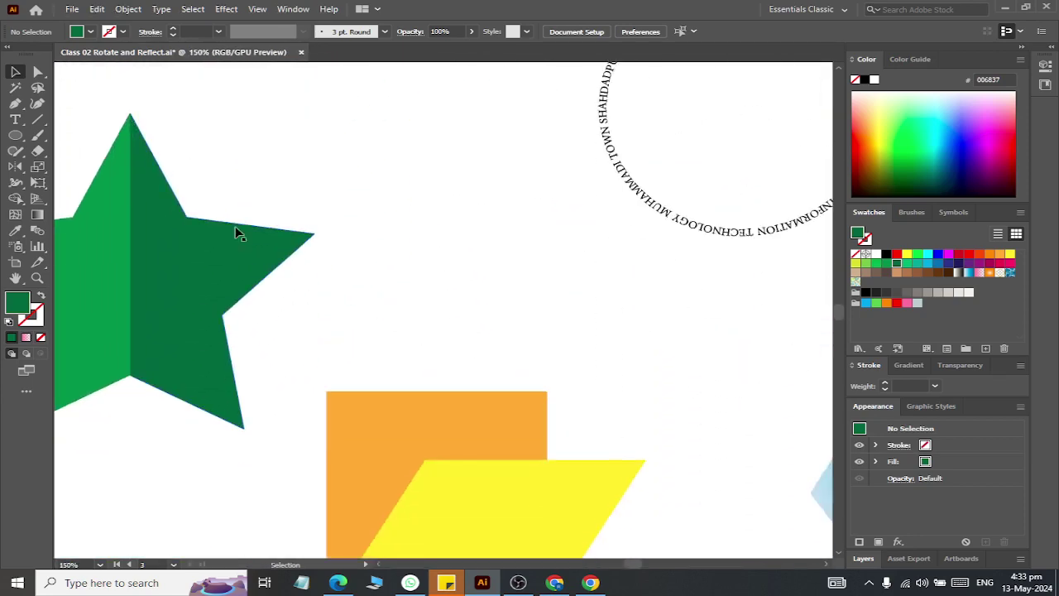
{"action": "scroll", "coordinate": [247, 236], "scroll_direction": "down", "scroll_amount": 4}
{"action": "scroll", "coordinate": [246, 236], "scroll_direction": "up", "scroll_amount": 4}
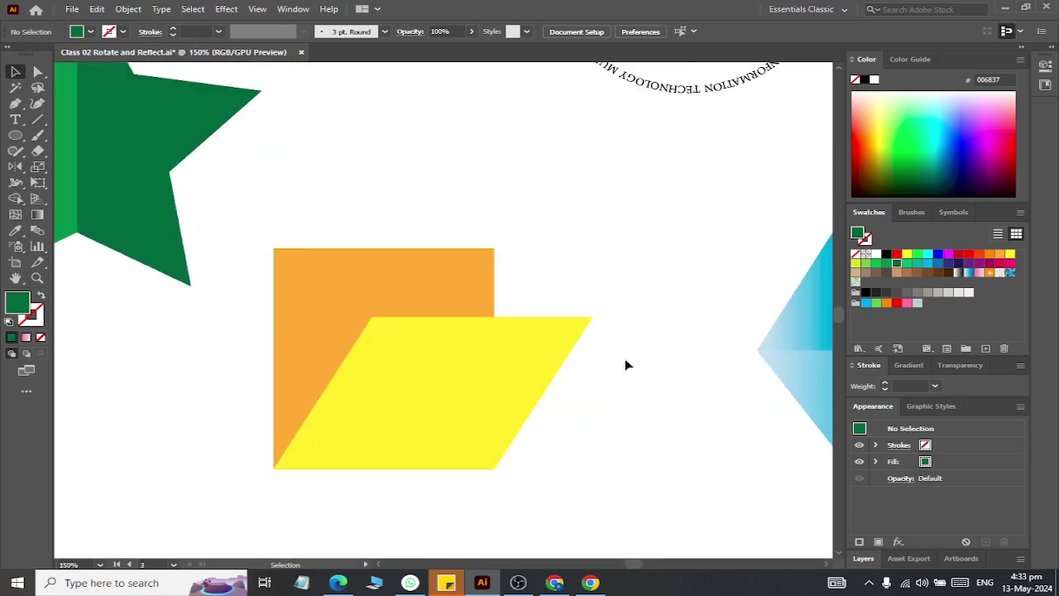
{"action": "scroll", "coordinate": [372, 314], "scroll_direction": "right", "scroll_amount": 4}
{"action": "scroll", "coordinate": [385, 306], "scroll_direction": "right", "scroll_amount": 3}
{"action": "scroll", "coordinate": [386, 299], "scroll_direction": "down", "scroll_amount": 3}
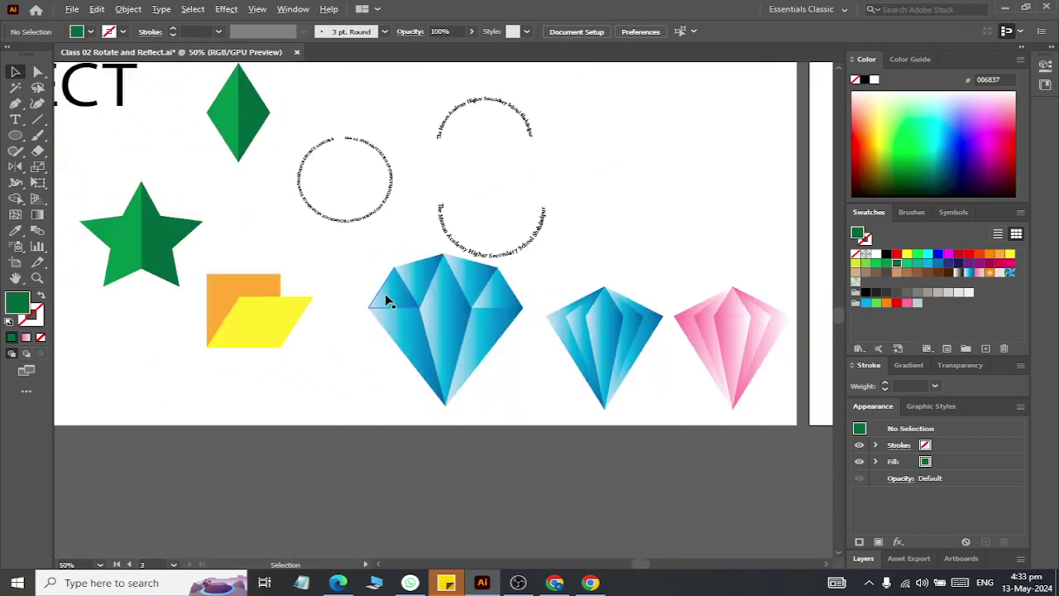
{"action": "scroll", "coordinate": [392, 290], "scroll_direction": "right", "scroll_amount": 4}
{"action": "scroll", "coordinate": [402, 273], "scroll_direction": "right", "scroll_amount": 2}
{"action": "scroll", "coordinate": [408, 257], "scroll_direction": "right", "scroll_amount": 4}
{"action": "scroll", "coordinate": [411, 258], "scroll_direction": "right", "scroll_amount": 4}
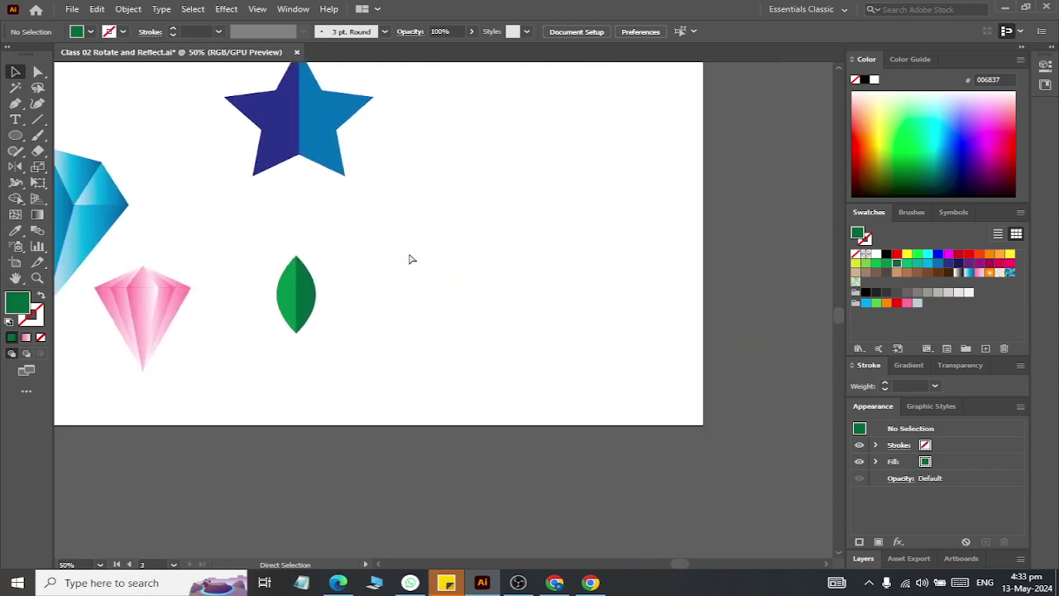
{"action": "scroll", "coordinate": [571, 190], "scroll_direction": "up", "scroll_amount": 1}
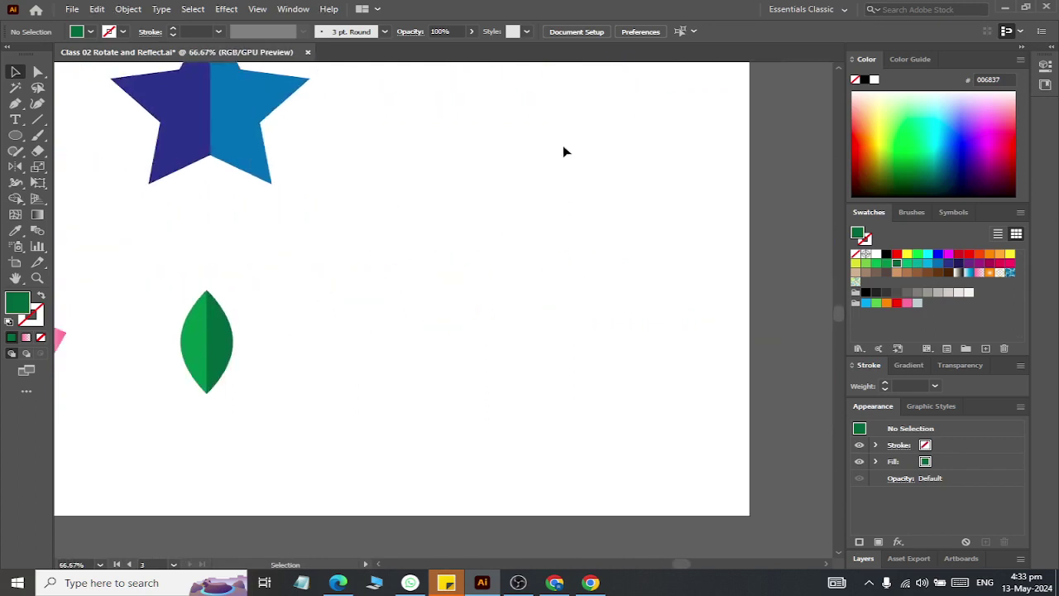
{"action": "scroll", "coordinate": [567, 149], "scroll_direction": "up", "scroll_amount": 1}
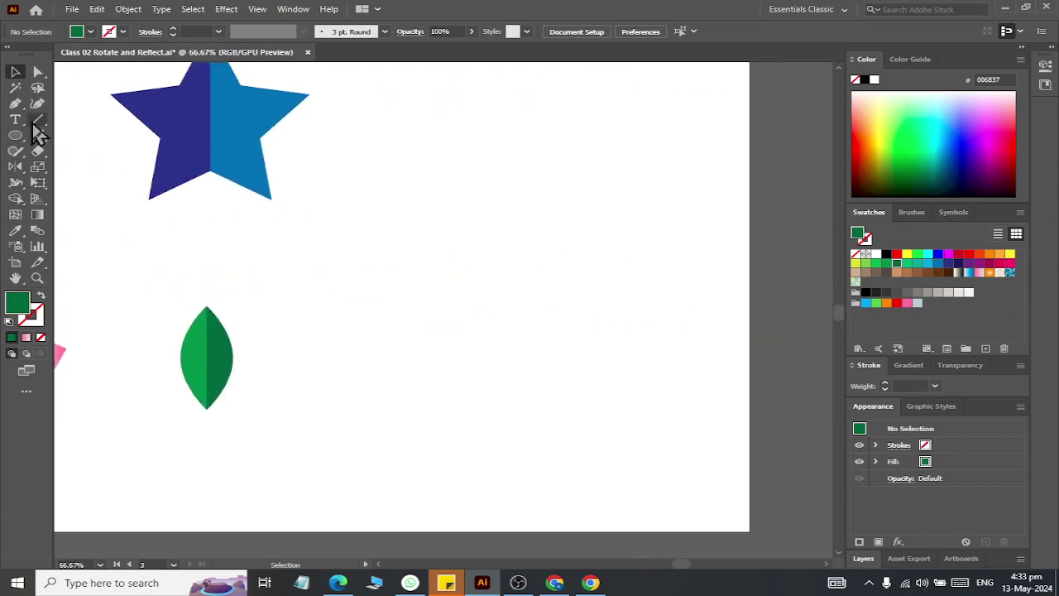
Draw a rectangle to the right of the star and fill it orange.
{"action": "left_click", "coordinate": [15, 135]}
{"action": "left_click", "coordinate": [57, 133]}
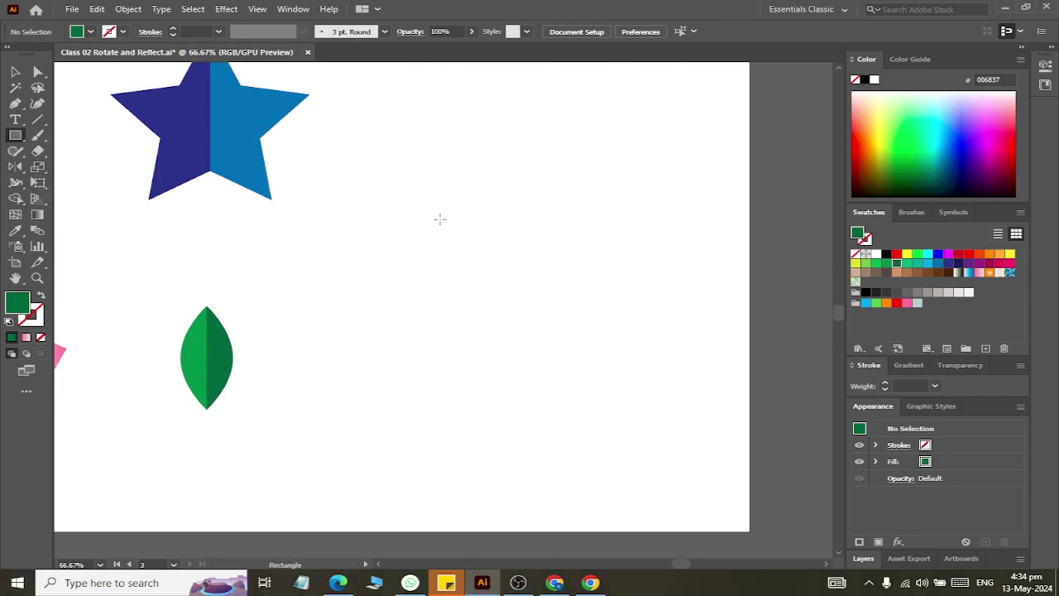
{"action": "left_click_drag", "start_coordinate": [433, 216], "coordinate": [560, 326]}
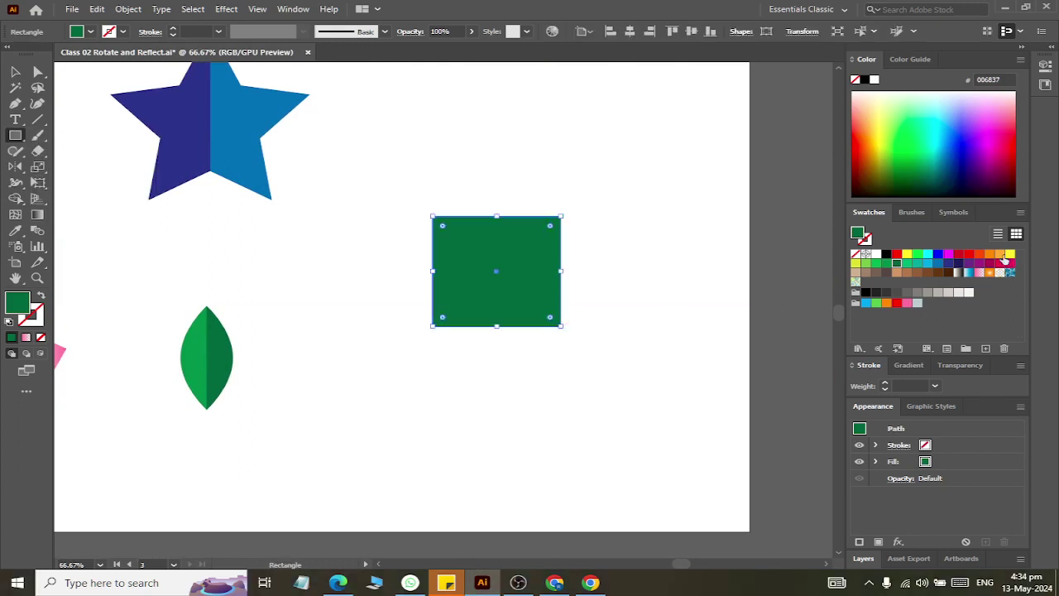
{"action": "left_click", "coordinate": [1000, 254]}
{"action": "left_click", "coordinate": [15, 72]}
{"action": "left_click", "coordinate": [348, 257]}
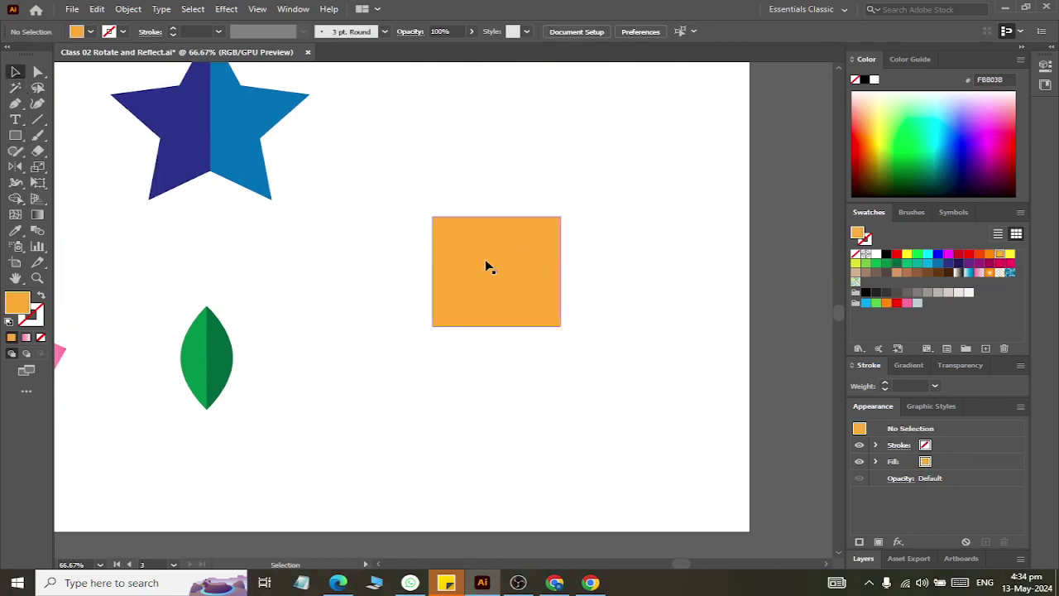
{"action": "left_click", "coordinate": [488, 269]}
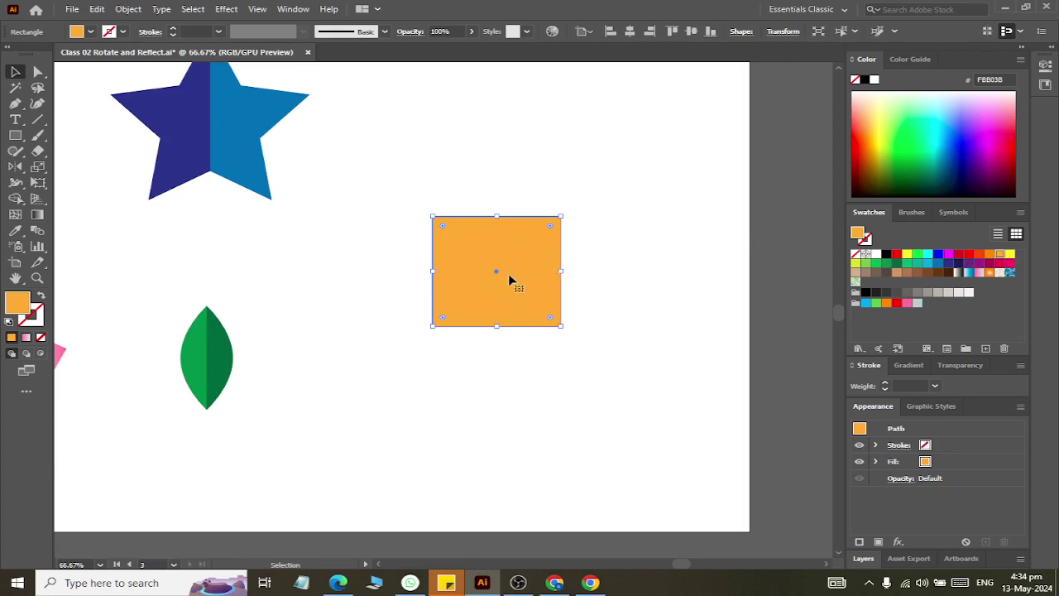
Paste an in-place copy of the rectangle, lower its top edge to half height, and fill it yellow.
{"action": "left_click", "coordinate": [97, 8]}
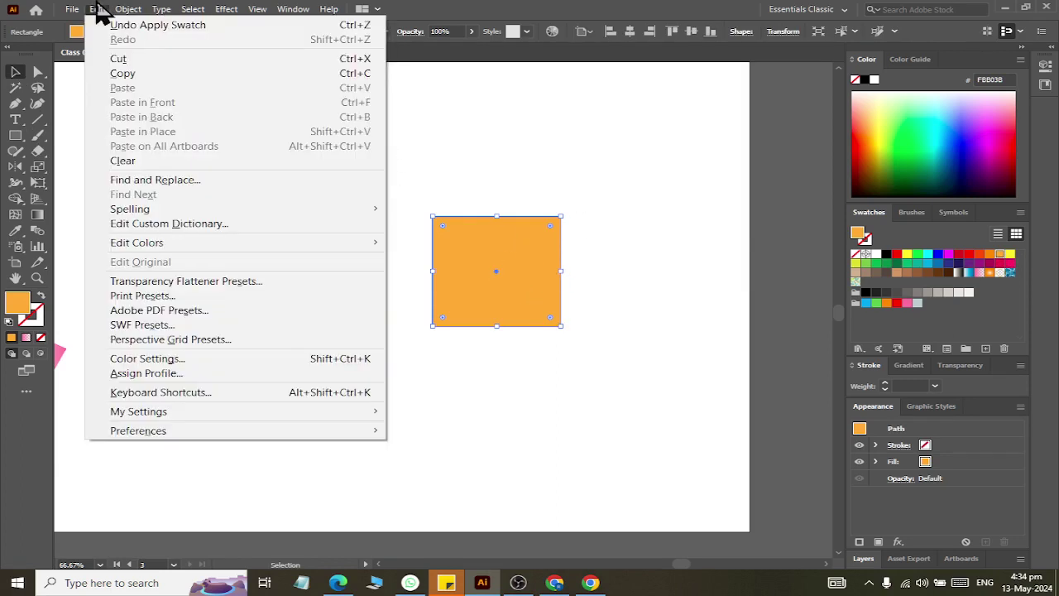
{"action": "left_click", "coordinate": [123, 73]}
{"action": "left_click", "coordinate": [97, 9]}
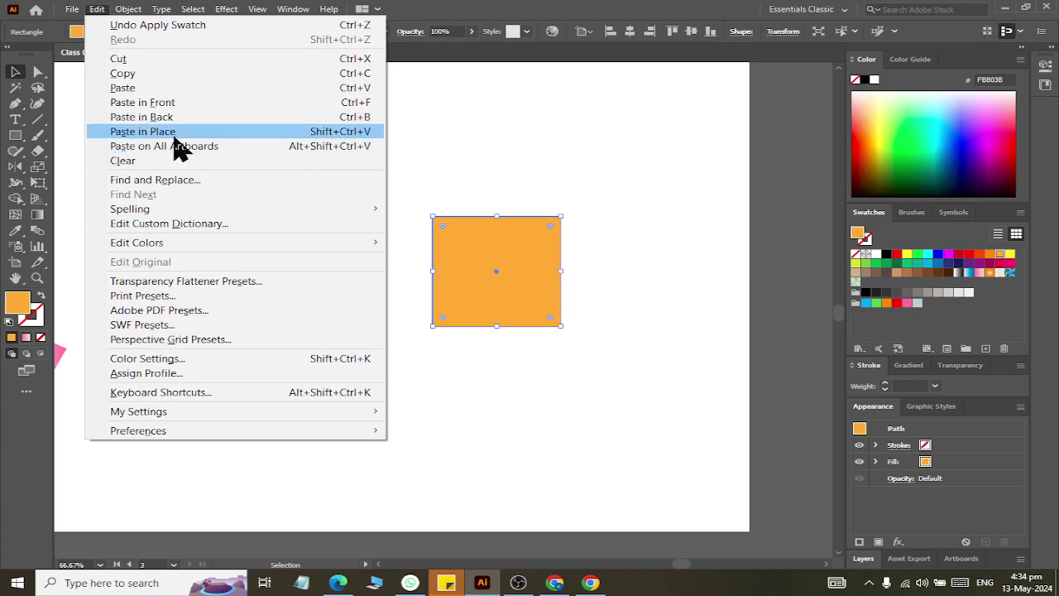
{"action": "left_click", "coordinate": [174, 137]}
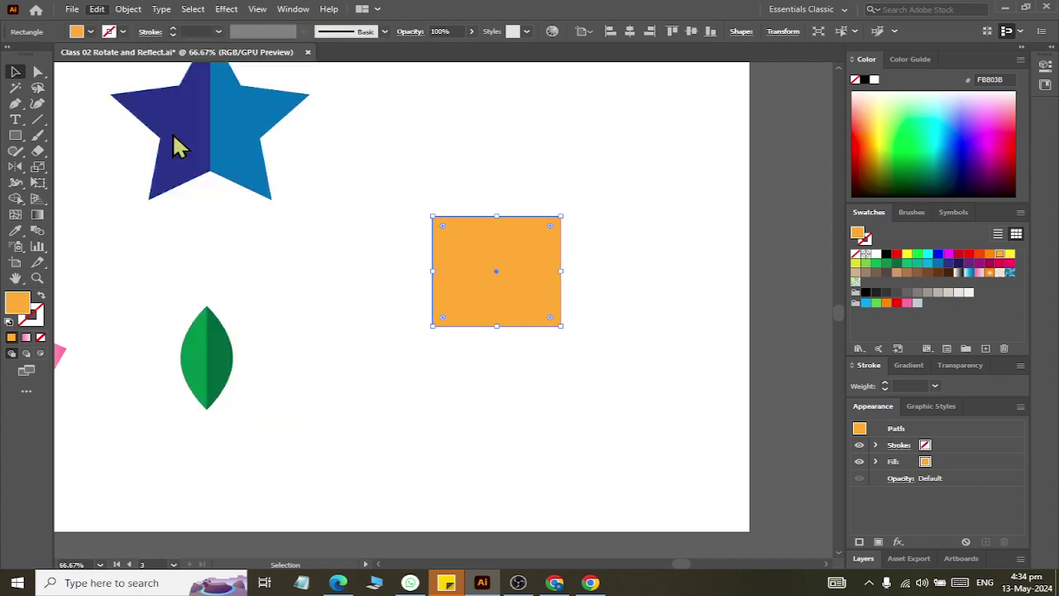
{"action": "left_click_drag", "start_coordinate": [496, 217], "coordinate": [496, 264]}
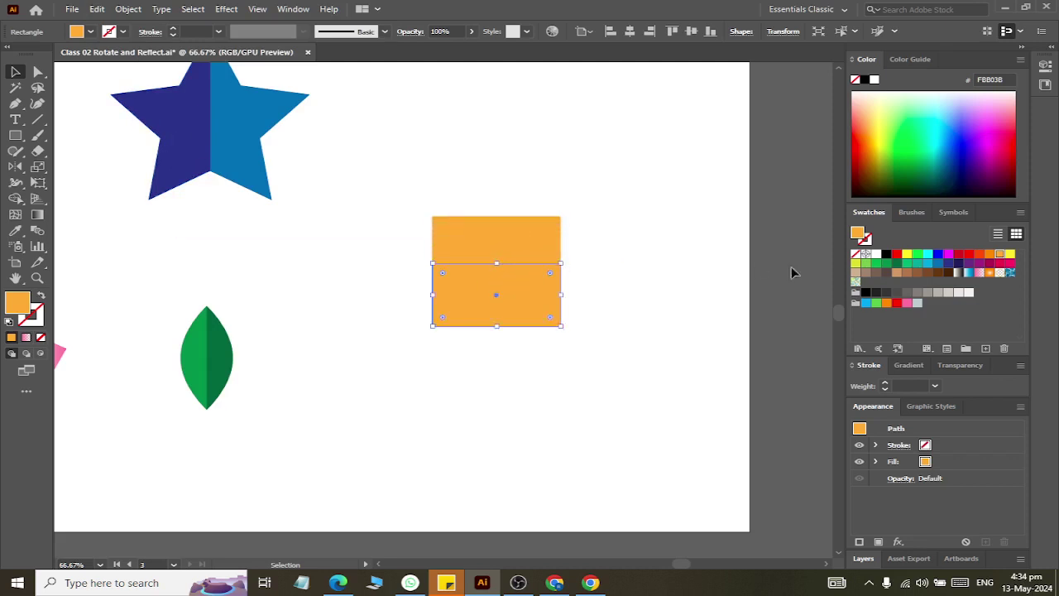
{"action": "left_click", "coordinate": [1010, 254]}
Shift the yellow rectangle's two top anchors right, slanting it into a folder-front parallelogram.
{"action": "left_click", "coordinate": [38, 72]}
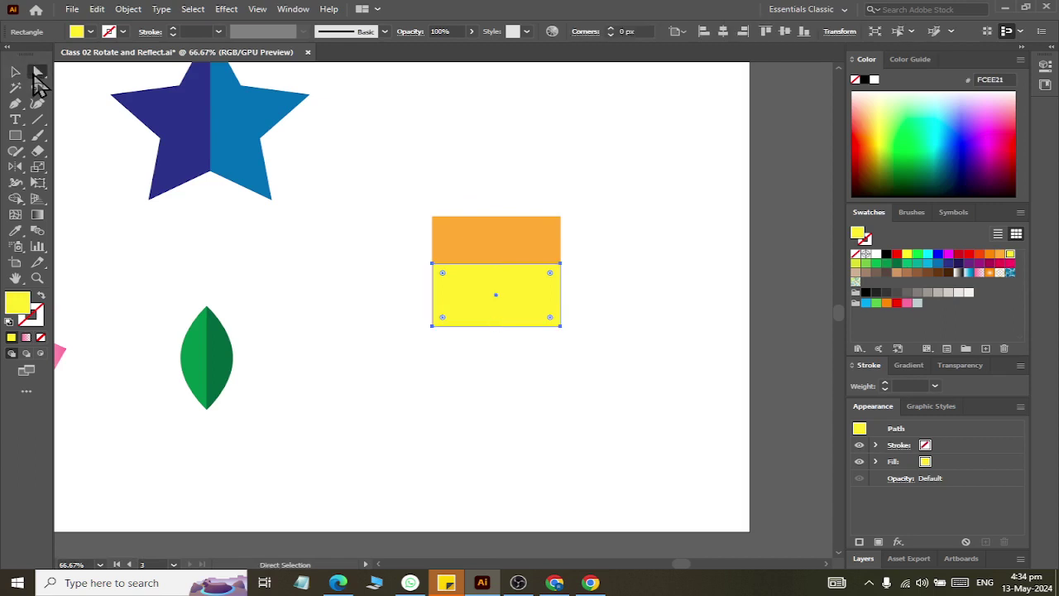
{"action": "left_click", "coordinate": [432, 264]}
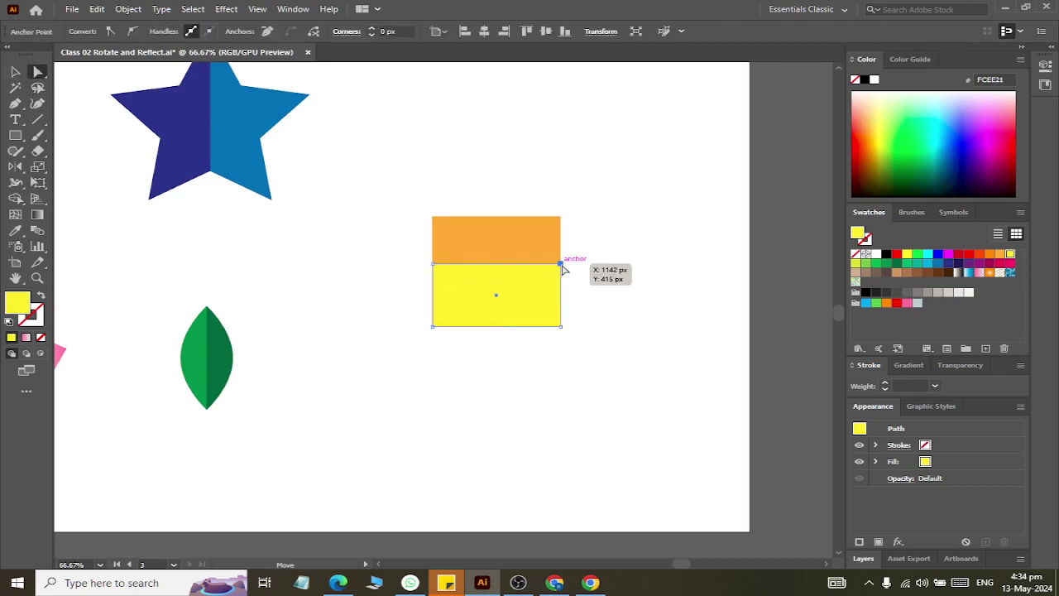
{"action": "left_click_drag", "start_coordinate": [562, 268], "coordinate": [610, 268]}
{"action": "key", "text": "ctrl+z"}
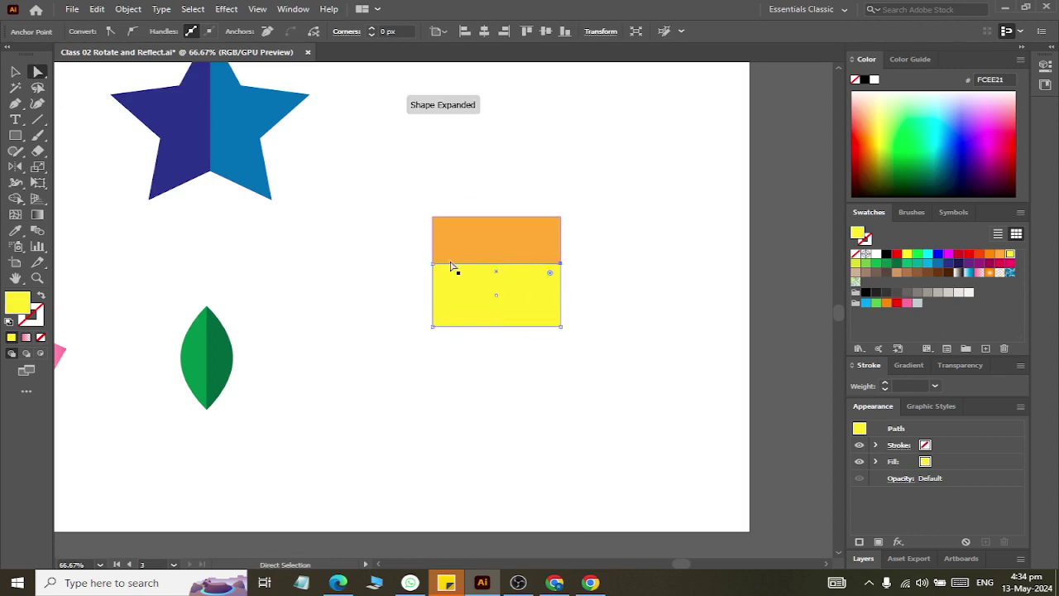
{"action": "left_click", "coordinate": [433, 264]}
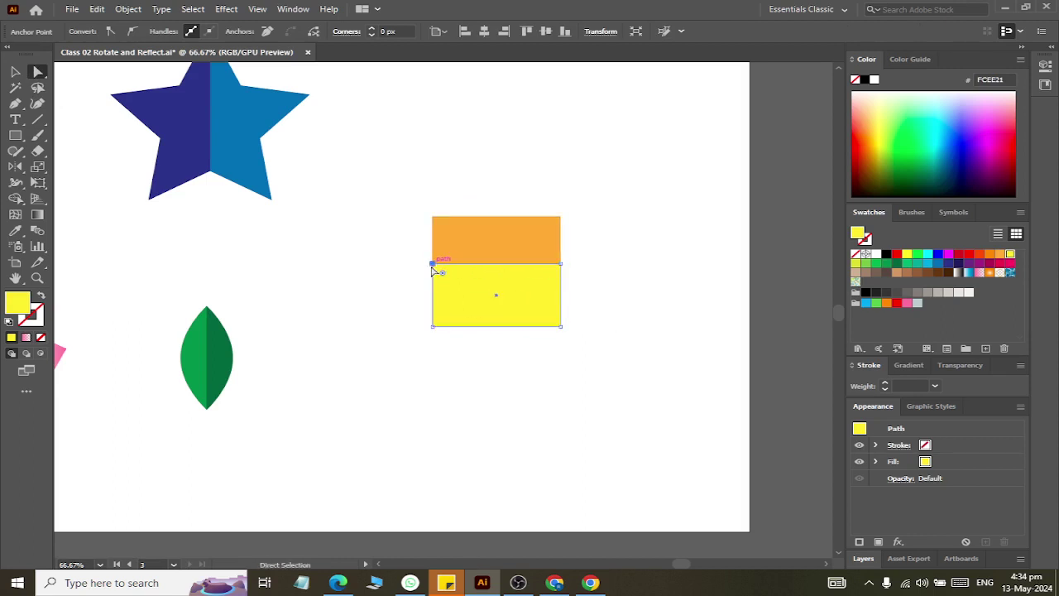
{"action": "left_click", "coordinate": [562, 264], "text": "shift"}
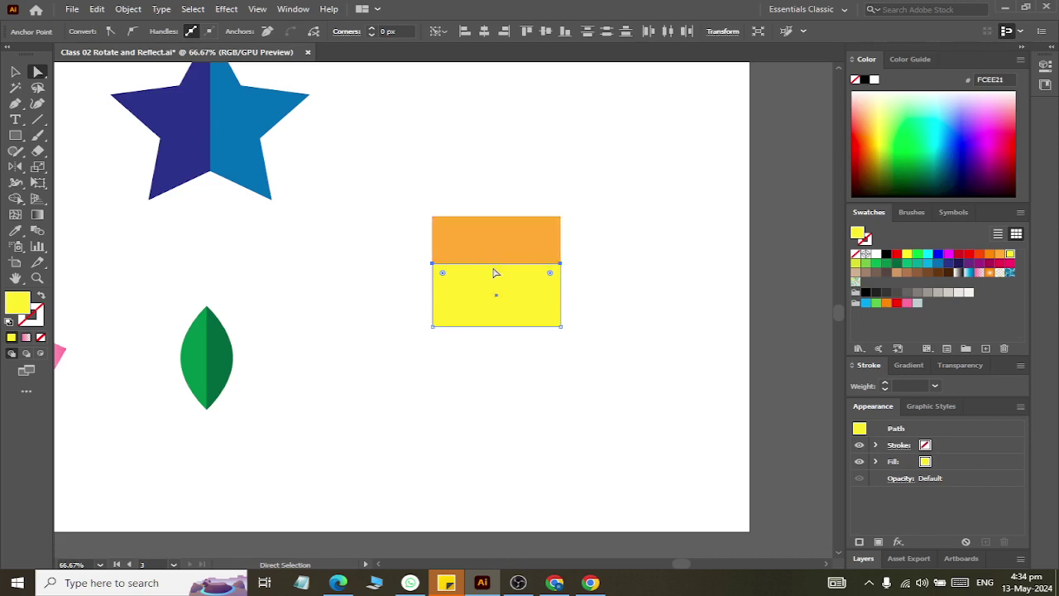
{"action": "left_click_drag", "start_coordinate": [486, 265], "coordinate": [514, 264]}
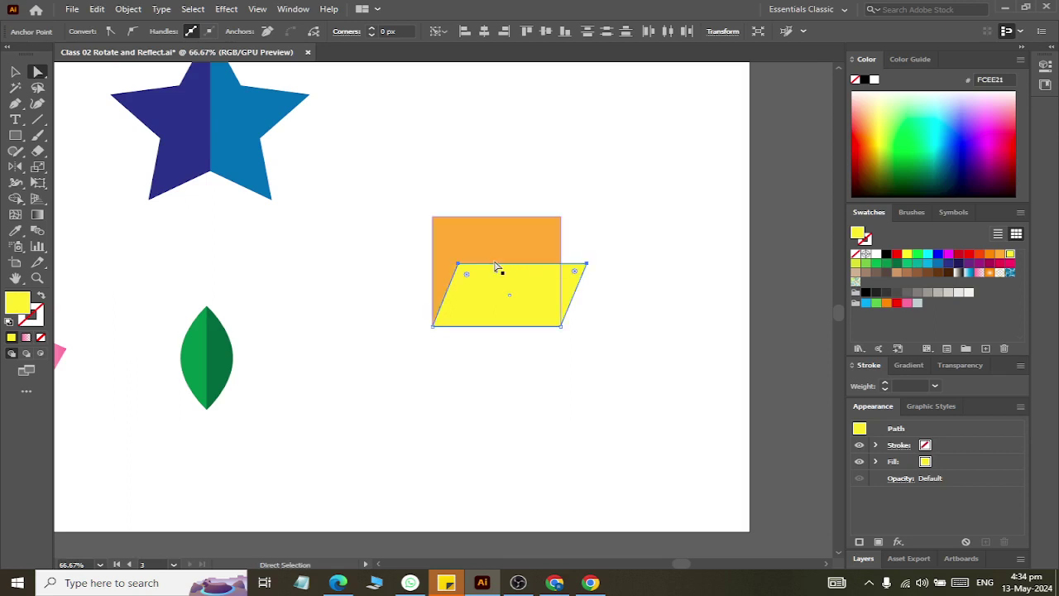
{"action": "left_click", "coordinate": [15, 72]}
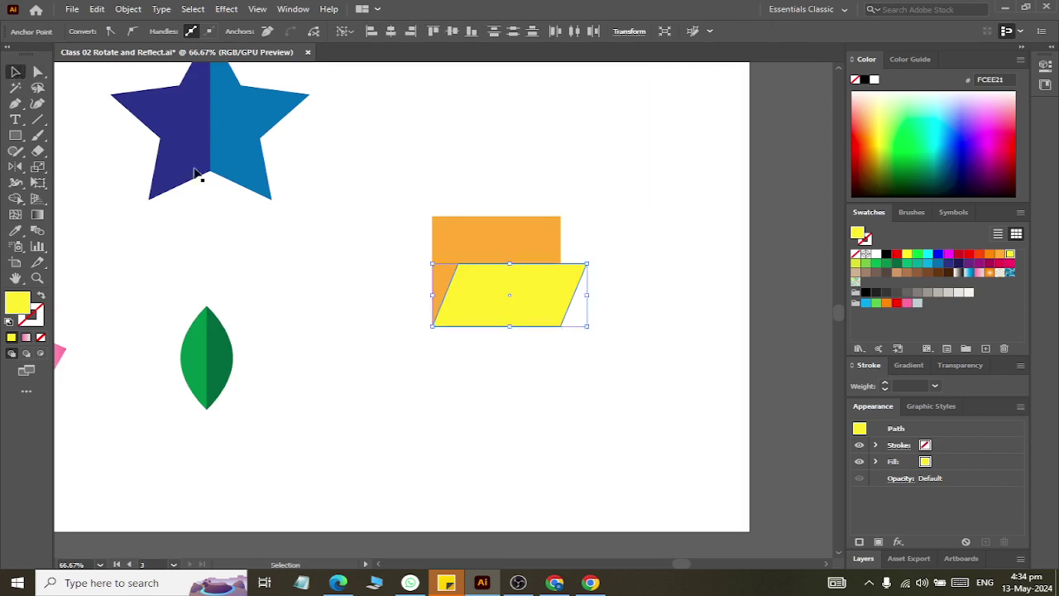
{"action": "left_click", "coordinate": [429, 300]}
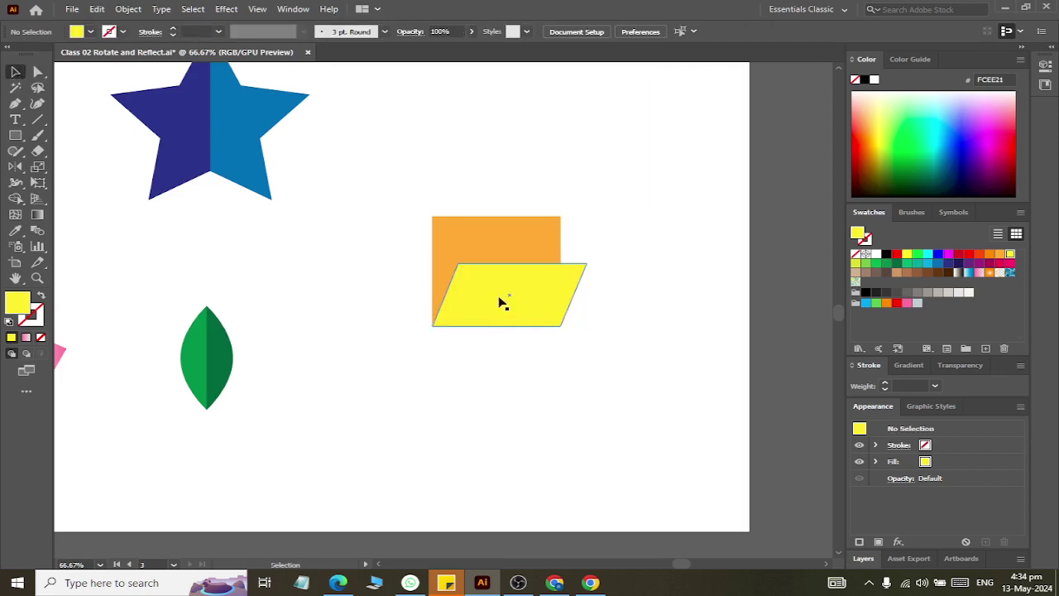
Return from WhatsApp to Illustrator and scroll around the artboards.
{"action": "left_click", "coordinate": [409, 582]}
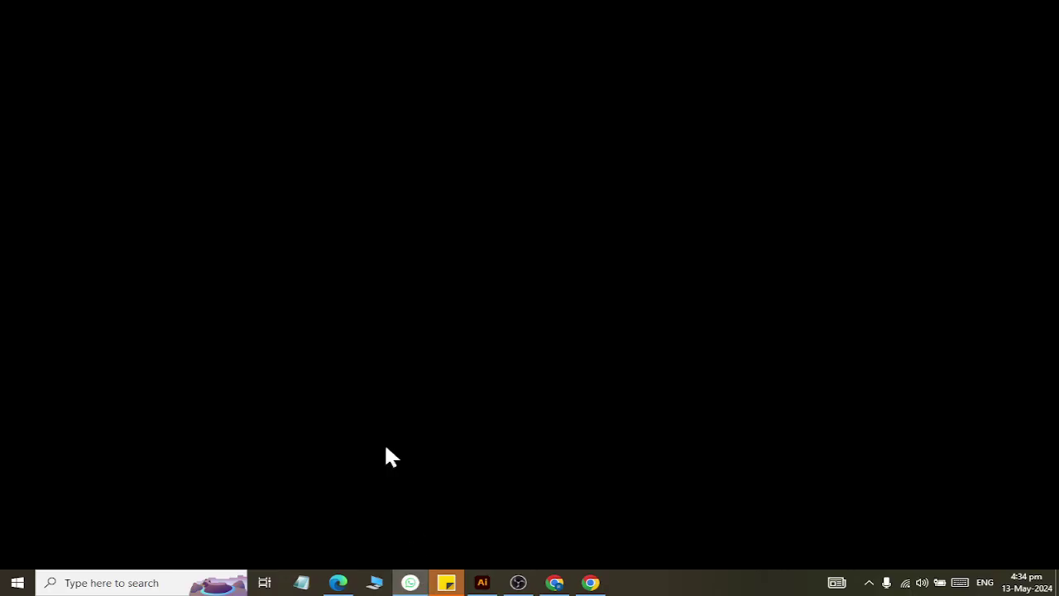
{"action": "left_click", "coordinate": [410, 582]}
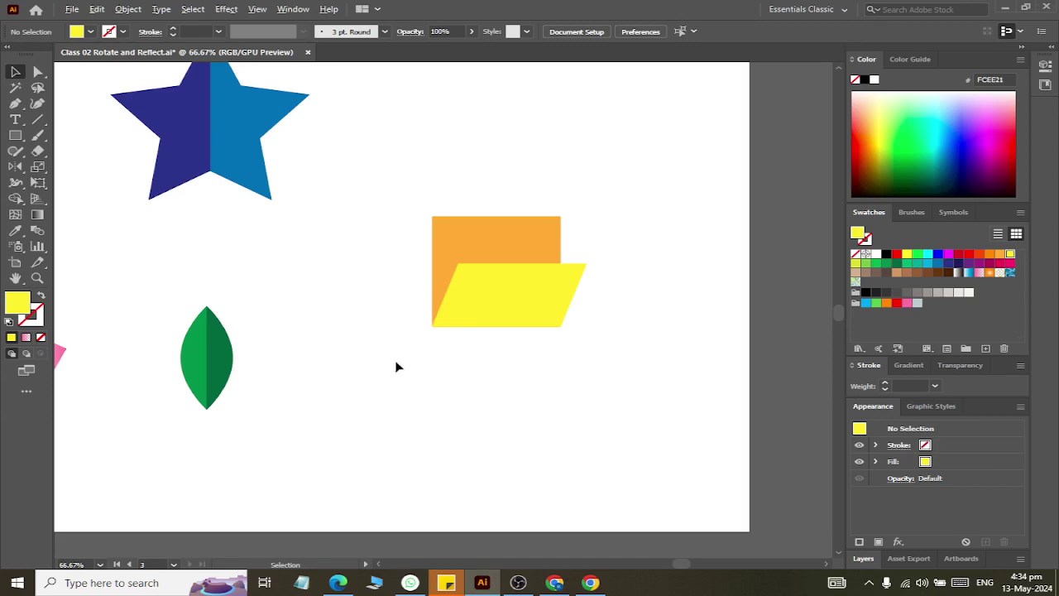
{"action": "scroll", "coordinate": [389, 367], "scroll_direction": "down", "scroll_amount": 3}
{"action": "scroll", "coordinate": [331, 273], "scroll_direction": "left", "scroll_amount": 3}
{"action": "scroll", "coordinate": [329, 304], "scroll_direction": "left", "scroll_amount": 3}
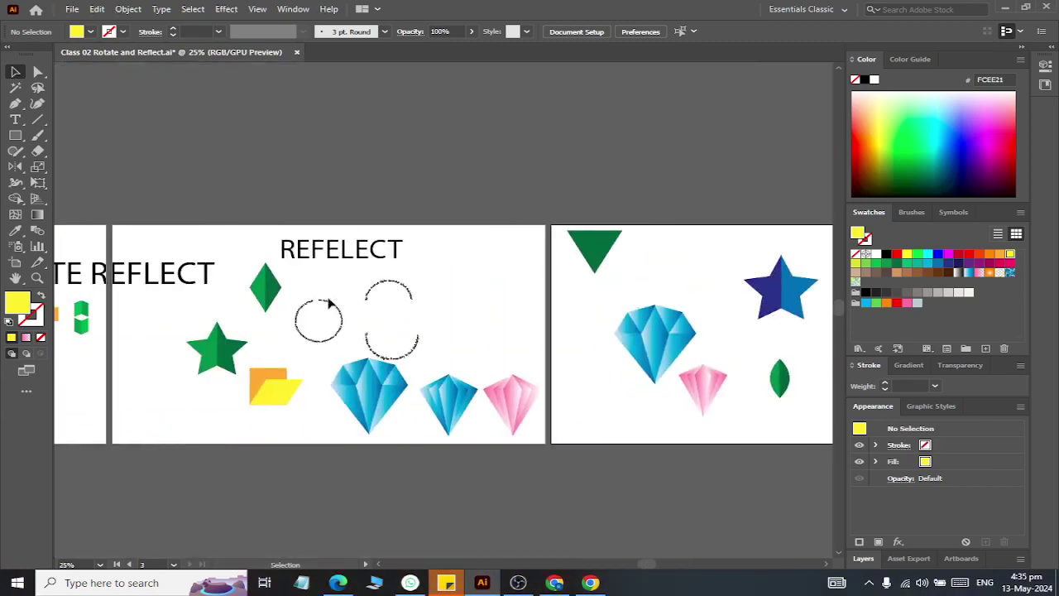
{"action": "scroll", "coordinate": [330, 304], "scroll_direction": "up", "scroll_amount": 4}
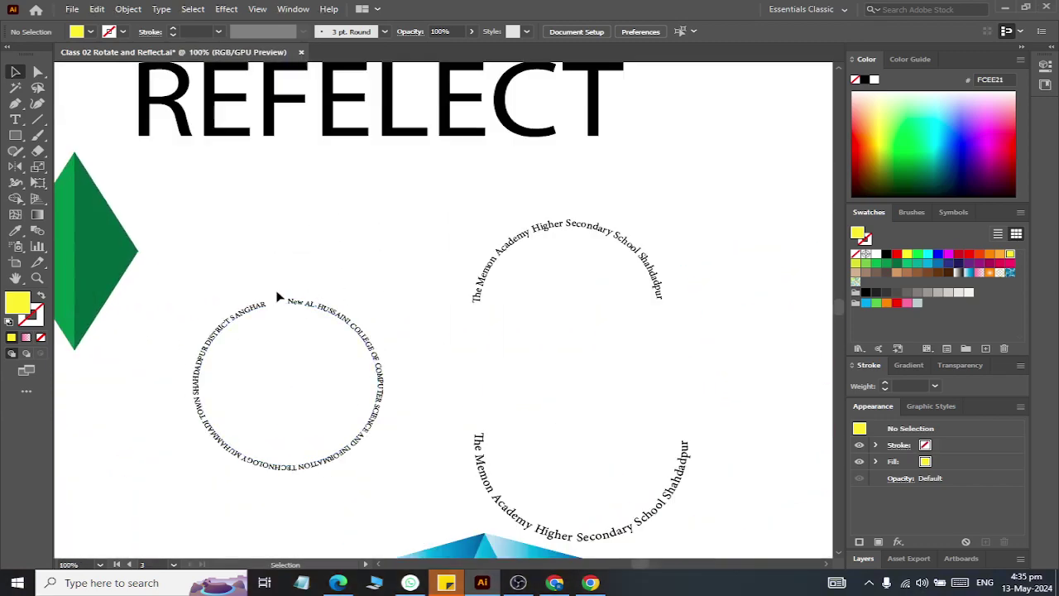
{"action": "scroll", "coordinate": [278, 298], "scroll_direction": "down", "scroll_amount": 2}
{"action": "scroll", "coordinate": [461, 279], "scroll_direction": "right", "scroll_amount": 1}
{"action": "scroll", "coordinate": [567, 293], "scroll_direction": "right", "scroll_amount": 3}
{"action": "scroll", "coordinate": [571, 290], "scroll_direction": "right", "scroll_amount": 2}
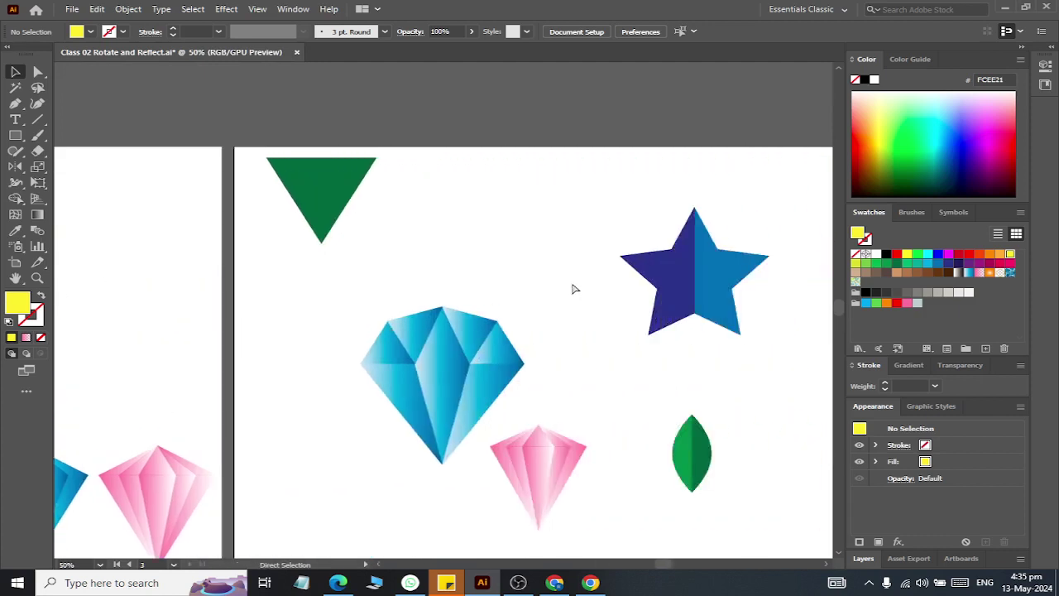
{"action": "scroll", "coordinate": [577, 286], "scroll_direction": "right", "scroll_amount": 3}
{"action": "scroll", "coordinate": [581, 282], "scroll_direction": "down", "scroll_amount": 3}
Move the orange-and-yellow folder down and left, below the star and right of the leaf.
{"action": "left_click_drag", "start_coordinate": [637, 183], "coordinate": [832, 354]}
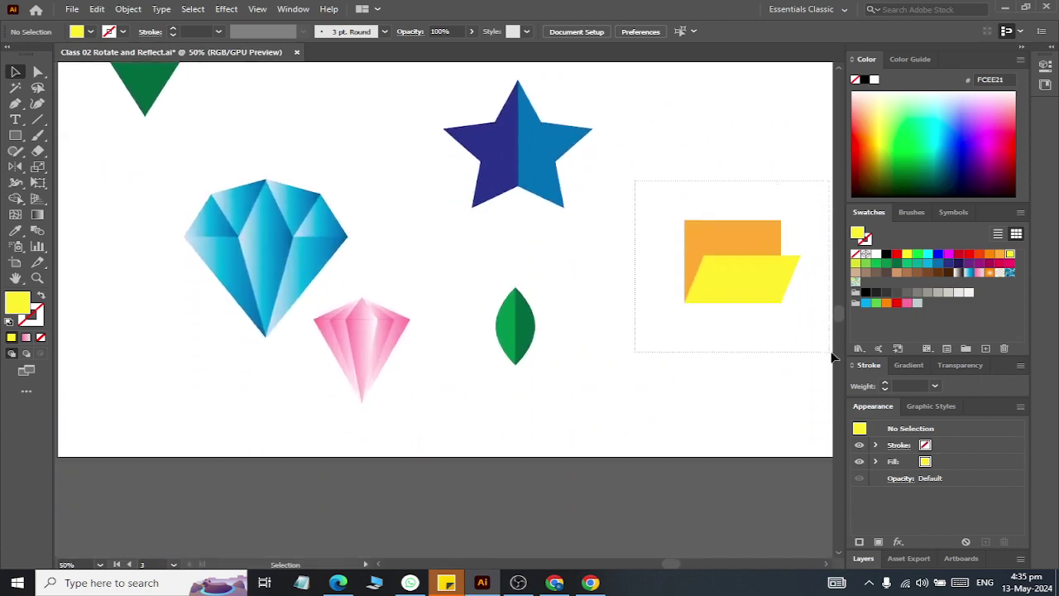
{"action": "left_click_drag", "start_coordinate": [745, 238], "coordinate": [655, 354]}
{"action": "scroll", "coordinate": [574, 296], "scroll_direction": "right", "scroll_amount": 2}
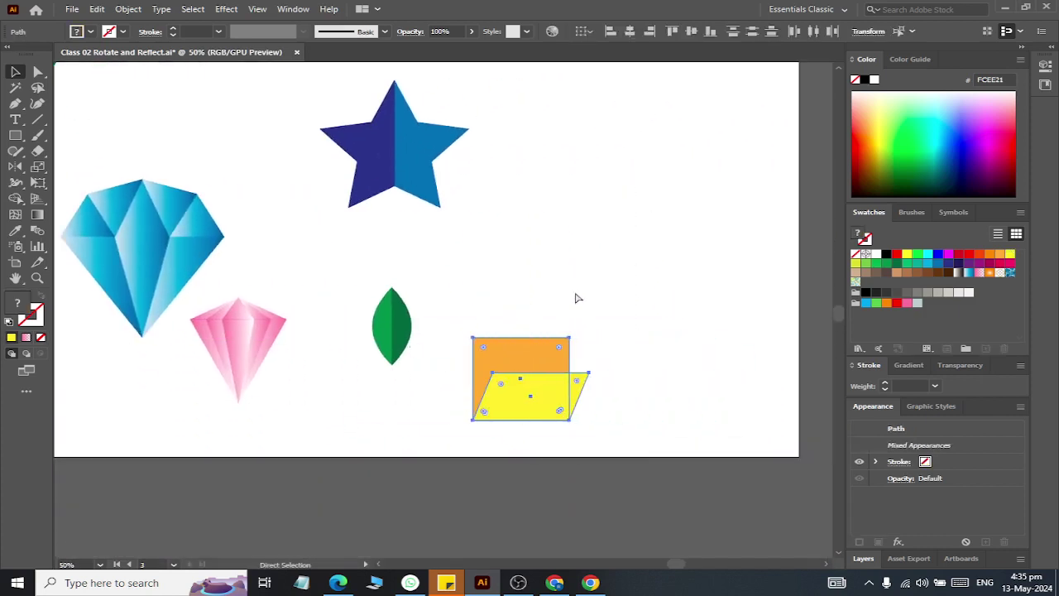
{"action": "scroll", "coordinate": [286, 182], "scroll_direction": "right", "scroll_amount": 3}
Draw a circle of about 275 px on the empty artboard area.
{"action": "left_click", "coordinate": [17, 137]}
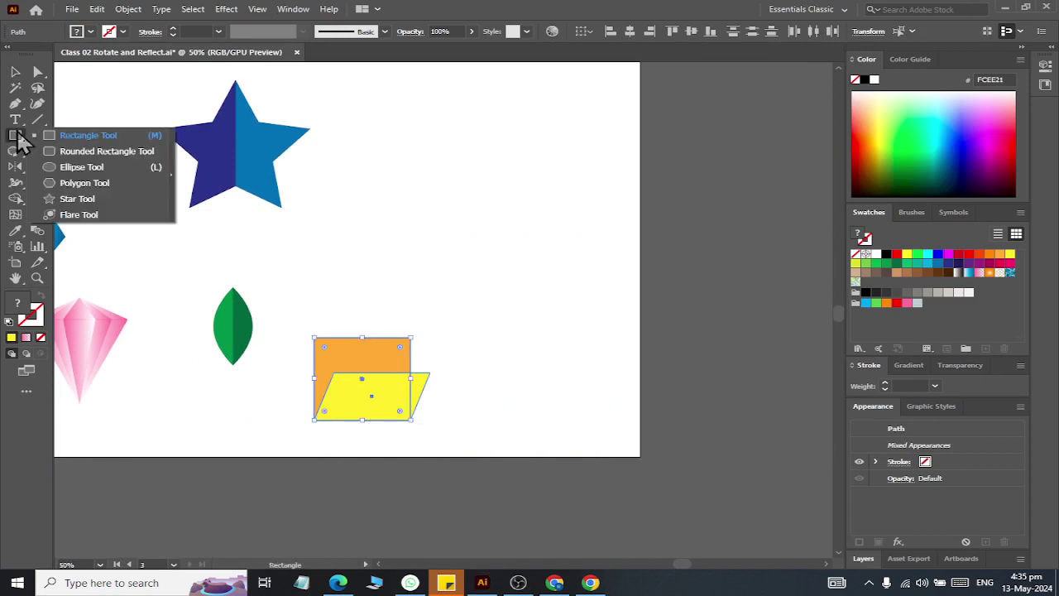
{"action": "left_click", "coordinate": [79, 167]}
{"action": "mouse_move", "coordinate": [417, 147]}
{"action": "left_mouse_down"}
{"action": "mouse_move", "coordinate": [498, 231]}
{"action": "mouse_move", "coordinate": [593, 303]}
{"action": "left_mouse_up"}
{"action": "scroll", "coordinate": [568, 227], "scroll_direction": "right", "scroll_amount": 4}
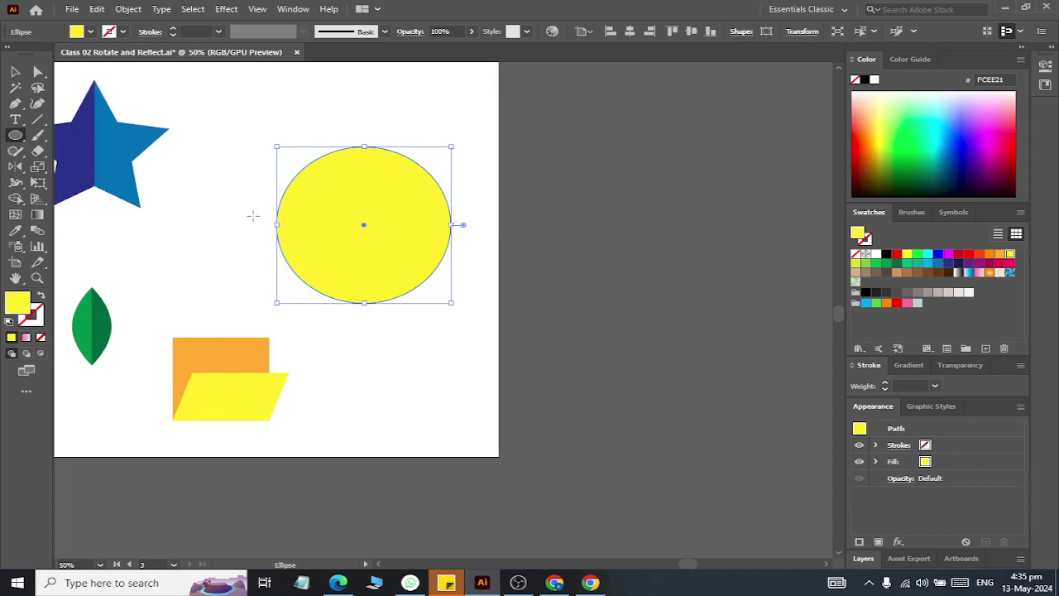
Attach Lorem ipsum placeholder text to the circle's outline using Type on a Path.
{"action": "left_click", "coordinate": [15, 120]}
{"action": "left_click", "coordinate": [87, 151]}
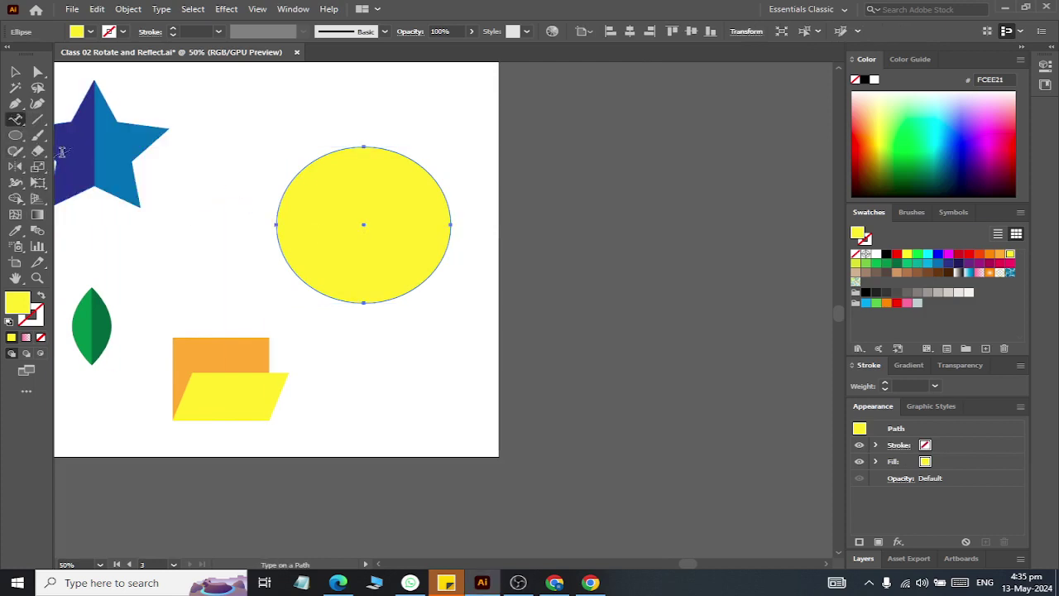
{"action": "left_click", "coordinate": [364, 144]}
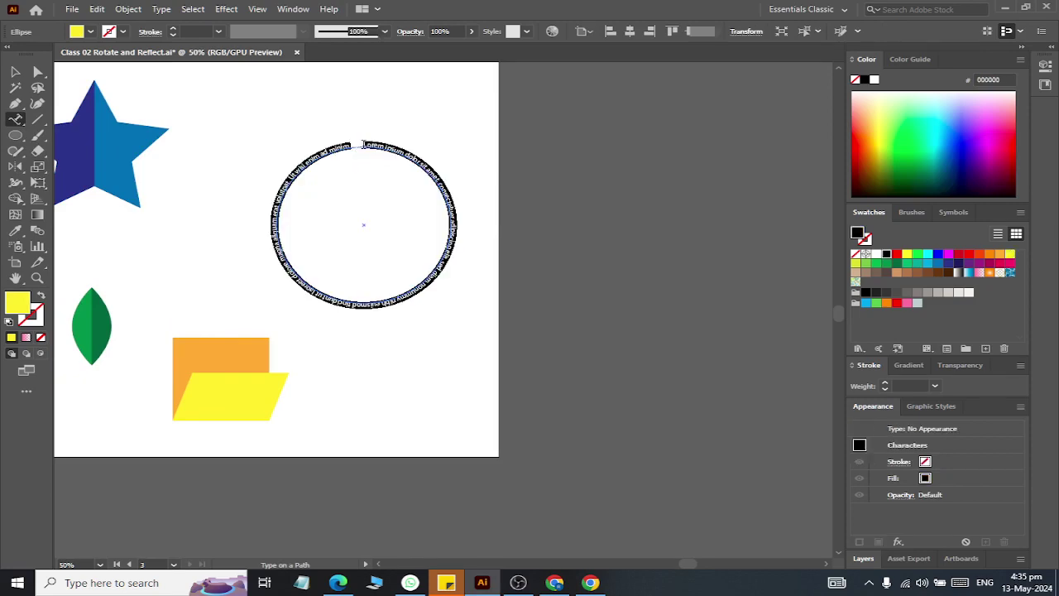
{"action": "scroll", "coordinate": [363, 128], "scroll_direction": "up", "scroll_amount": 2}
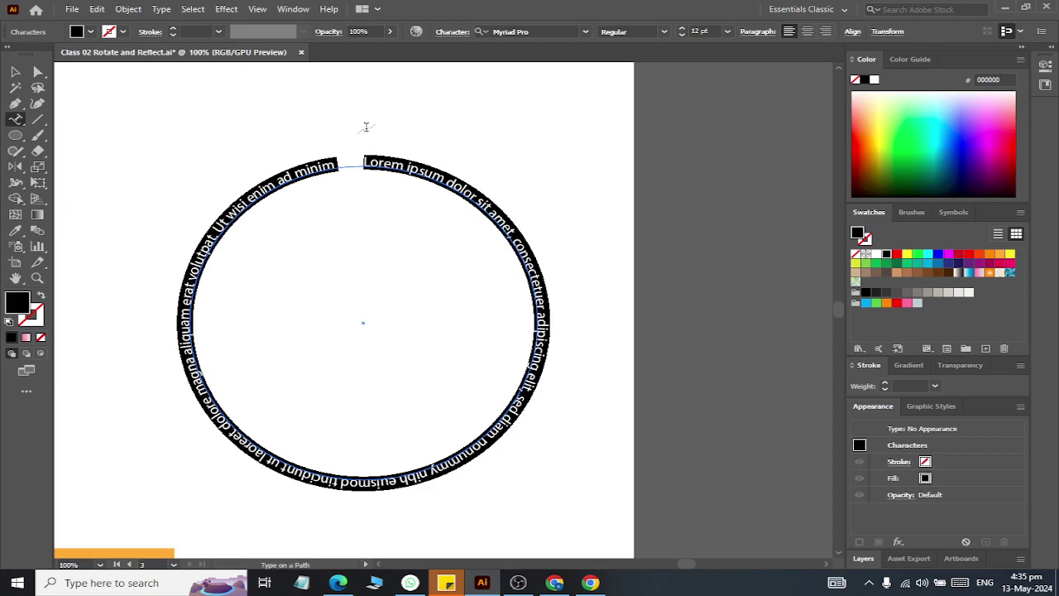
Replace the Lorem ipsum placeholder with the college's full name, fixing typos along the way.
{"action": "key", "text": "BackSpace"}
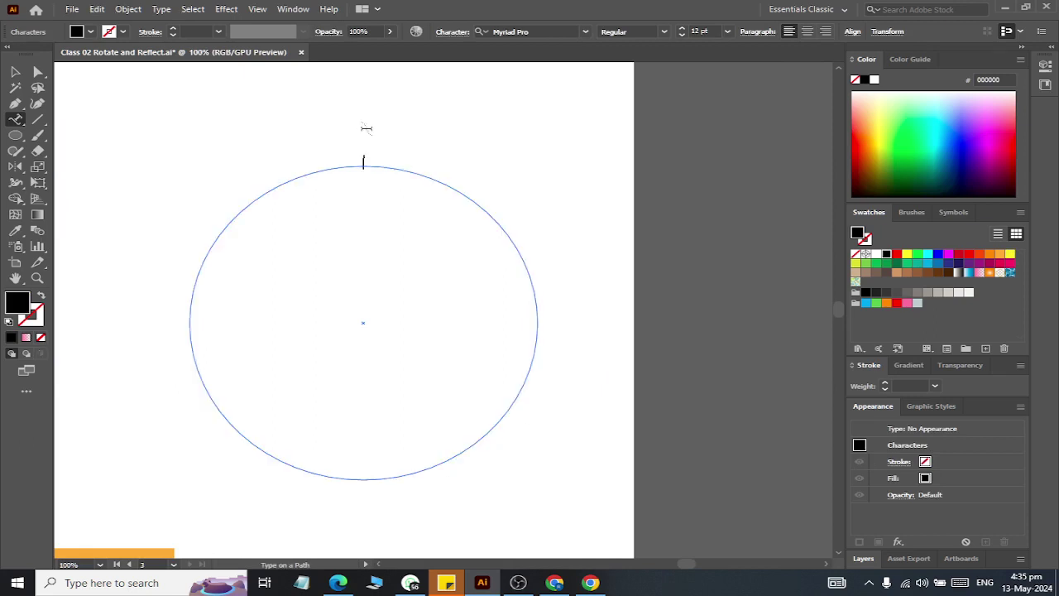
{"action": "type", "text": "RASHID"}
{"action": "type", "text": " ALI"}
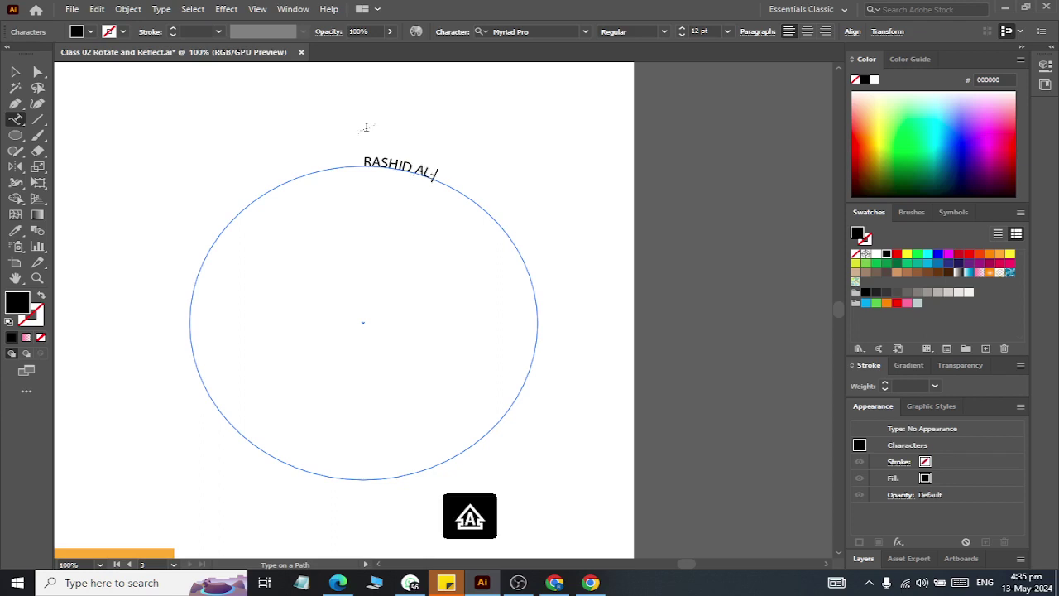
{"action": "type", "text": "HUSSAINI COLLEGE"}
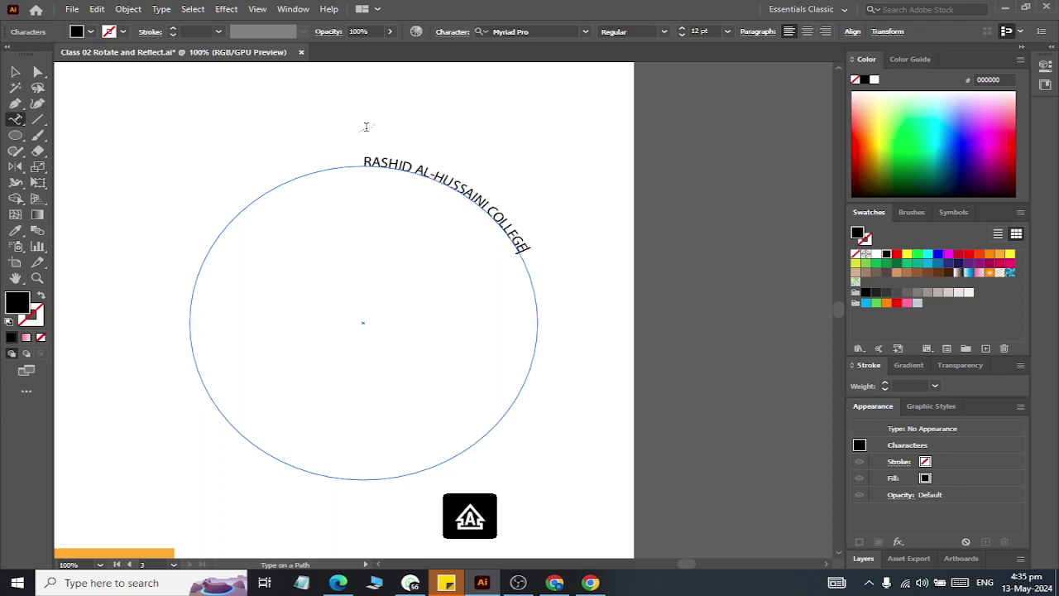
{"action": "type", "text": " OF COMPUTER SCI"}
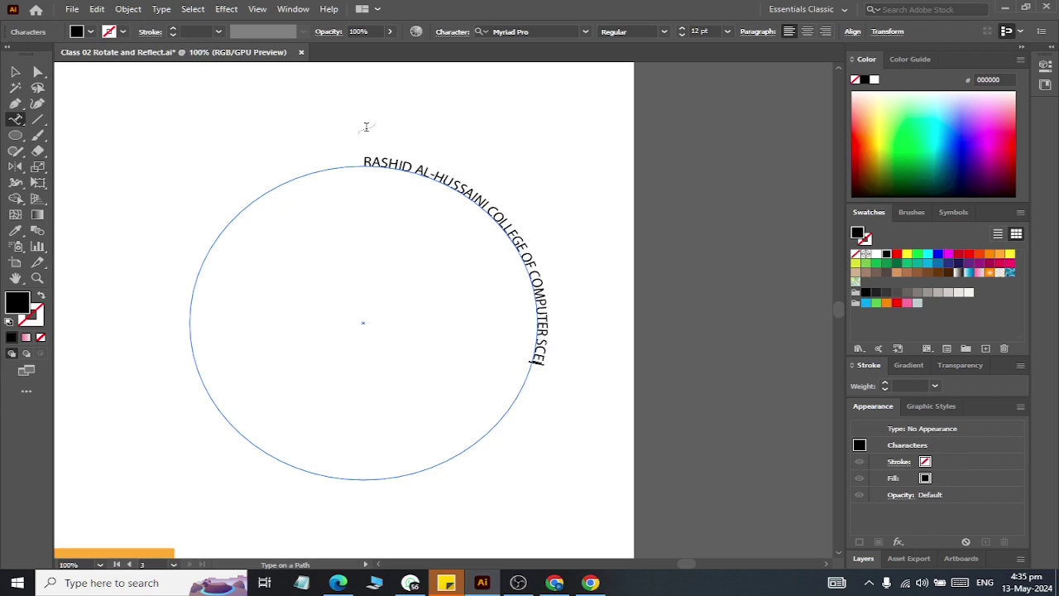
{"action": "type", "text": "ENC"}
{"action": "key", "text": "BackSpace"}
{"action": "key", "text": "BackSpace"}
{"action": "key", "text": "BackSpace"}
{"action": "key", "text": "BackSpace"}
{"action": "type", "text": "IEN"}
{"action": "type", "text": "CE AND INFORMATION T"}
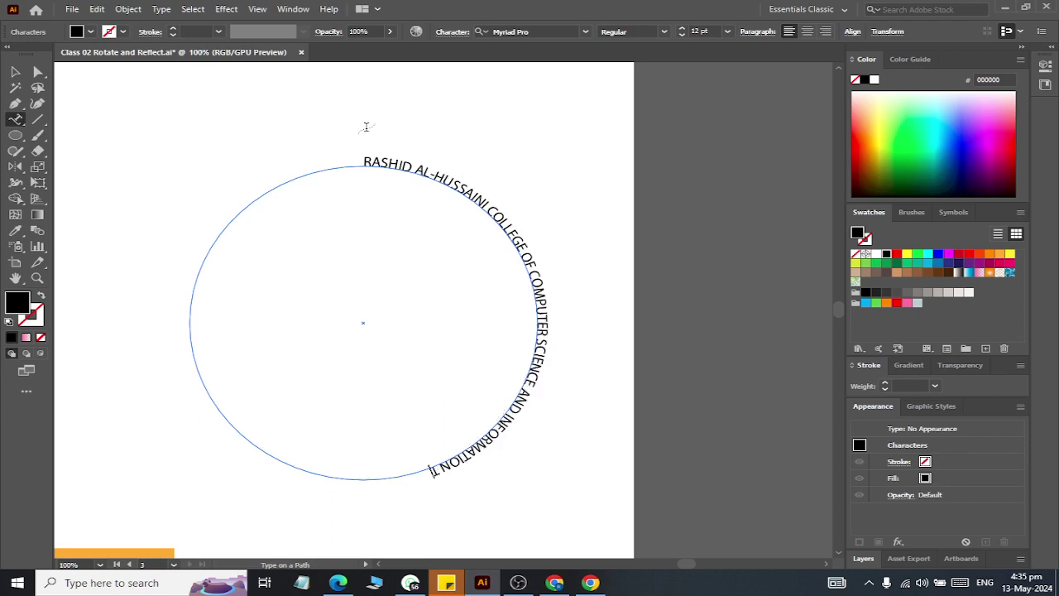
{"action": "type", "text": "ECHNOLOGY"}
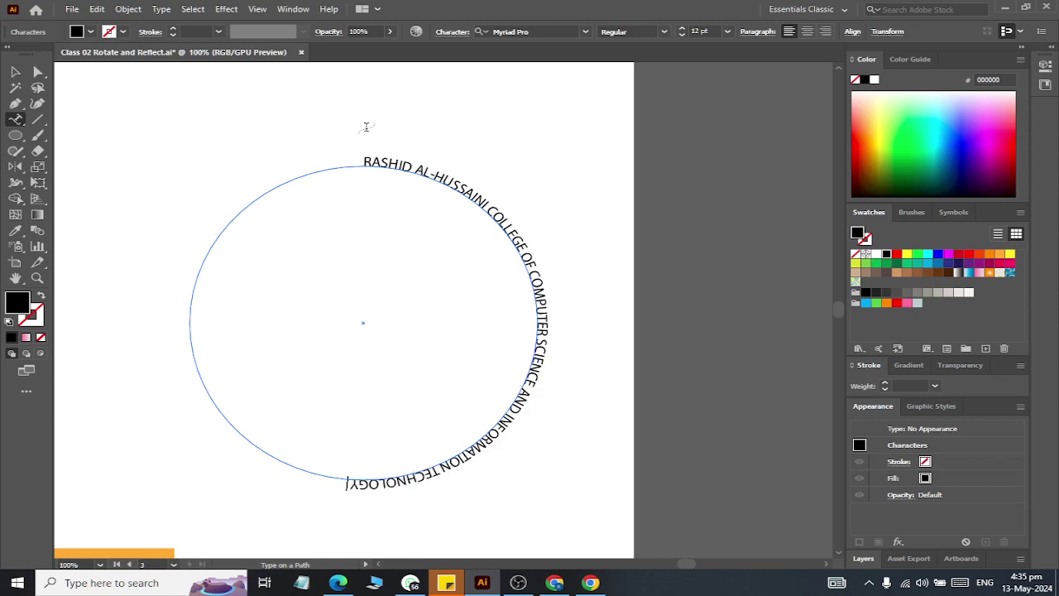
{"action": "type", "text": " SHAHDADPUR"}
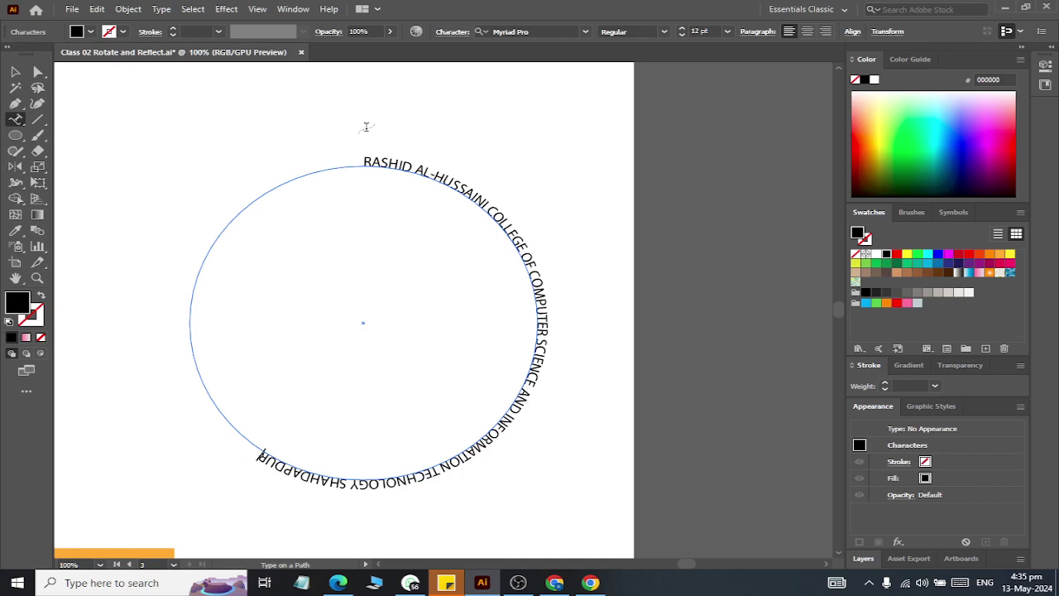
{"action": "key", "text": "BackSpace"}
{"action": "key", "text": "BackSpace"}
{"action": "key", "text": "BackSpace"}
{"action": "type", "text": "UR"}
Set the circular path text to 18 pt.
{"action": "left_click_drag", "start_coordinate": [365, 160], "coordinate": [231, 490]}
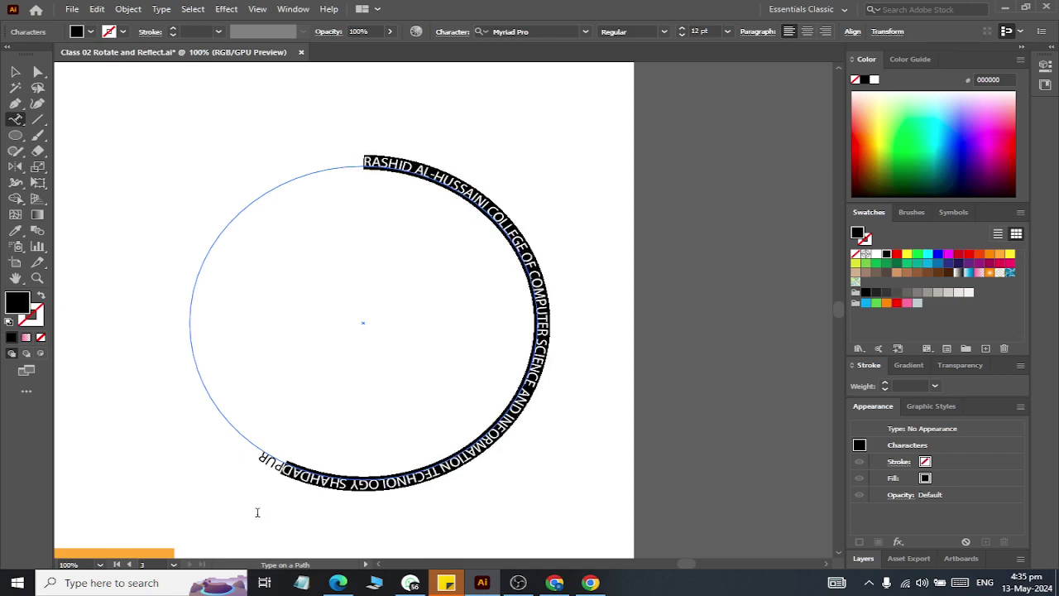
{"action": "left_click", "coordinate": [728, 31]}
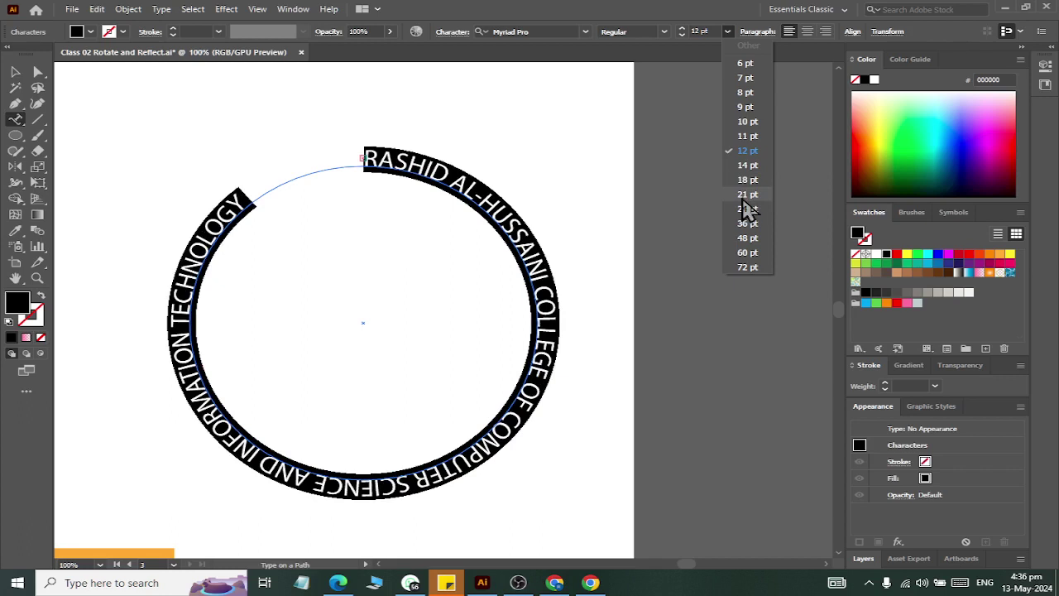
{"action": "left_click", "coordinate": [747, 180]}
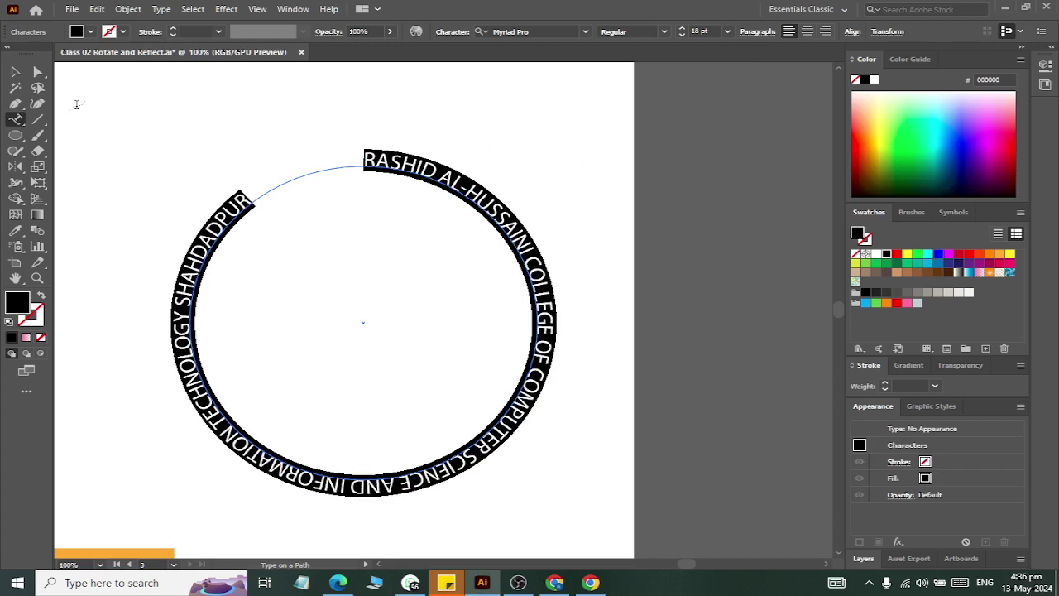
{"action": "left_click", "coordinate": [17, 72]}
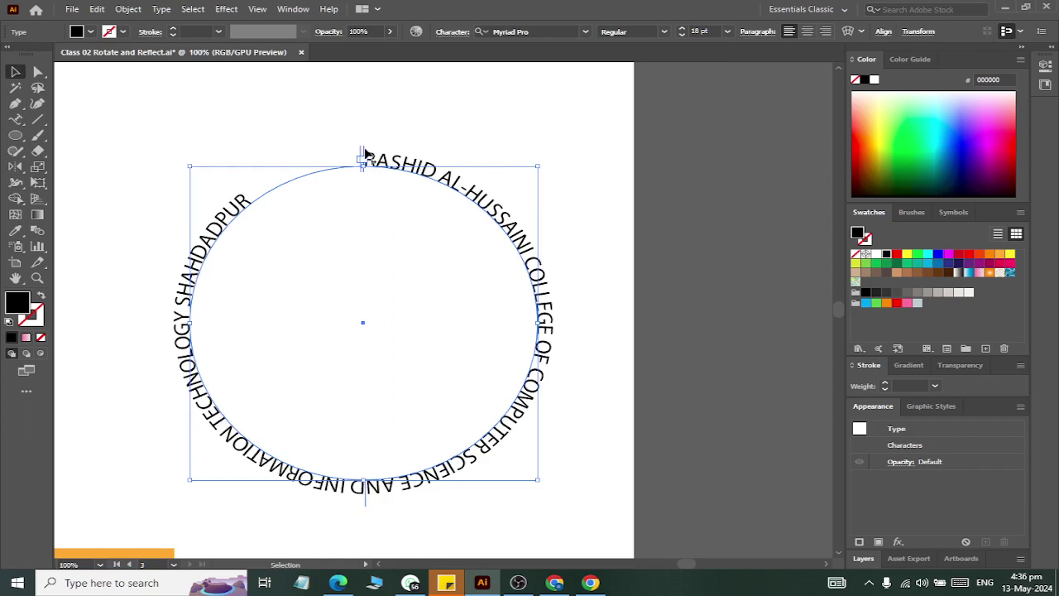
Drag the type-on-path brackets to shift the college name around the outside of the circle.
{"action": "left_click_drag", "start_coordinate": [361, 156], "coordinate": [253, 199]}
{"action": "mouse_move", "coordinate": [431, 495]}
{"action": "left_mouse_down"}
{"action": "mouse_move", "coordinate": [393, 101]}
{"action": "mouse_move", "coordinate": [364, 130]}
{"action": "left_mouse_up"}
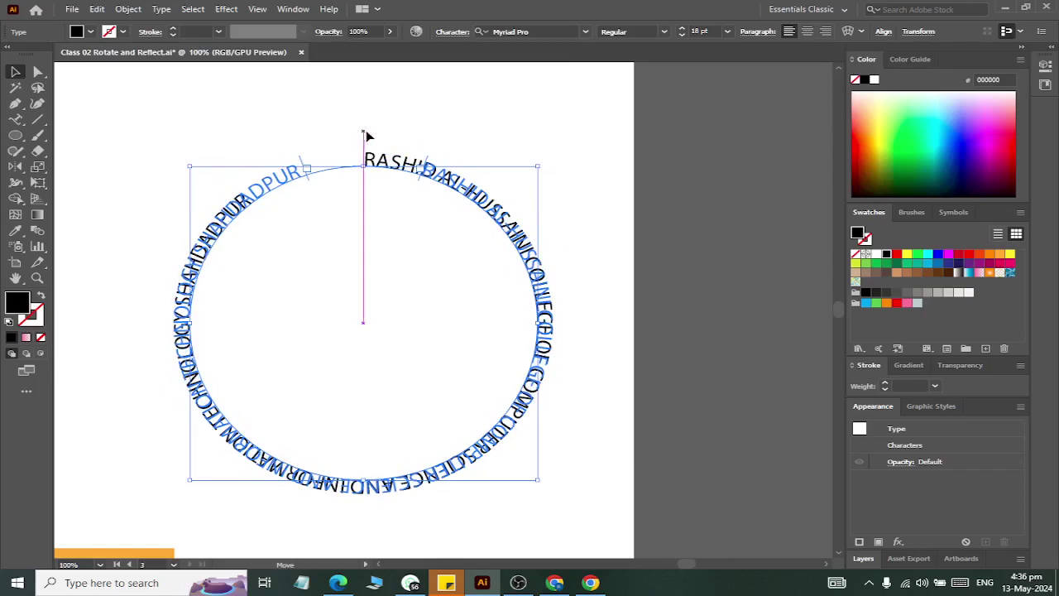
{"action": "mouse_move", "coordinate": [365, 132]}
{"action": "left_mouse_down"}
{"action": "mouse_move", "coordinate": [362, 113]}
{"action": "mouse_move", "coordinate": [366, 193]}
{"action": "left_mouse_up"}
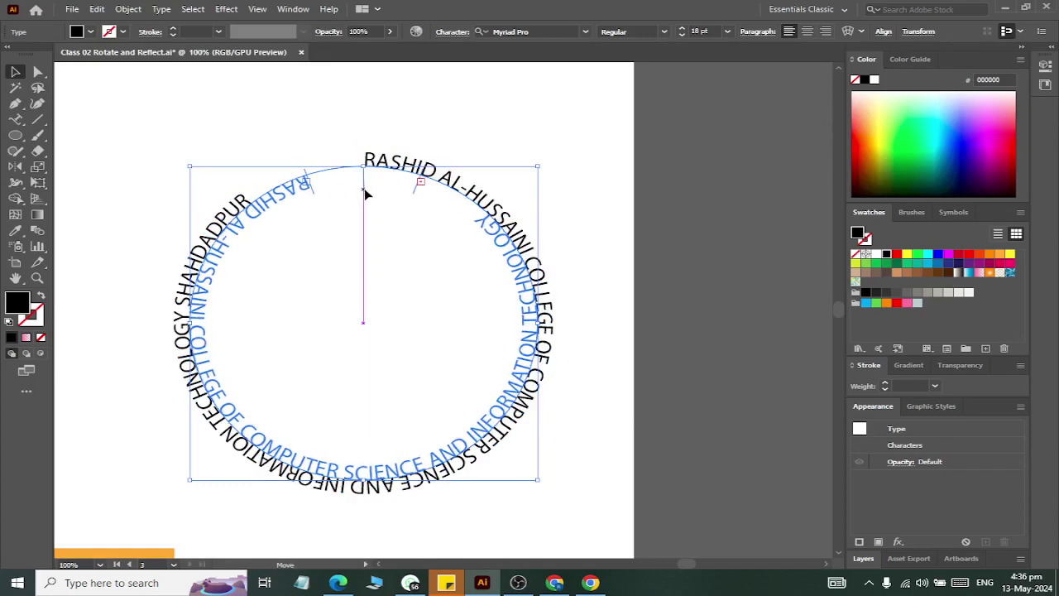
{"action": "mouse_move", "coordinate": [367, 193]}
{"action": "left_mouse_down"}
{"action": "mouse_move", "coordinate": [365, 163]}
{"action": "mouse_move", "coordinate": [362, 495]}
{"action": "left_mouse_up"}
{"action": "mouse_move", "coordinate": [351, 264]}
{"action": "left_mouse_down"}
{"action": "mouse_move", "coordinate": [350, 190]}
{"action": "mouse_move", "coordinate": [364, 171]}
{"action": "left_mouse_up"}
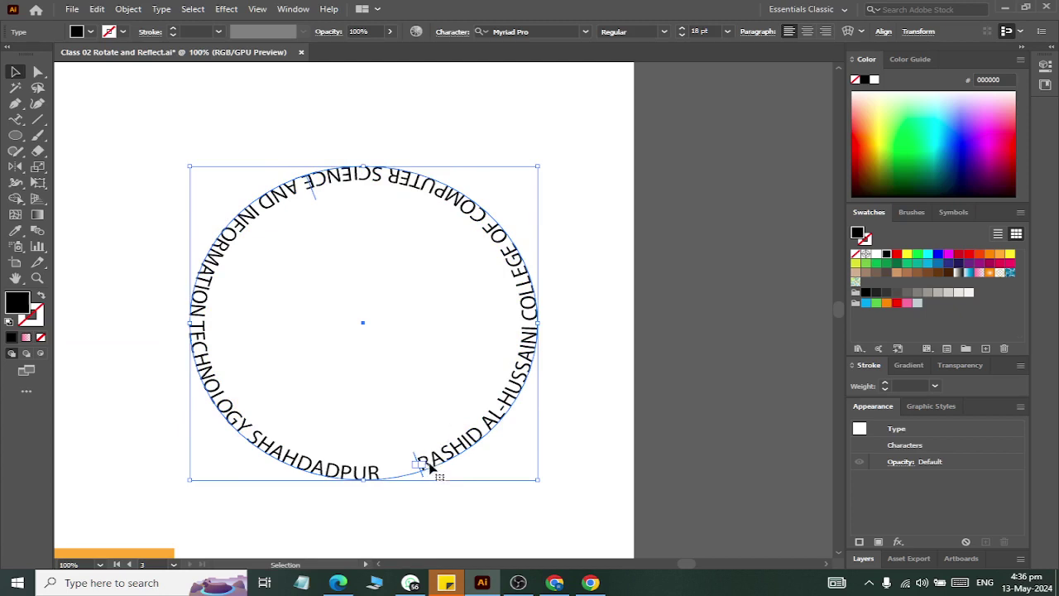
{"action": "left_click", "coordinate": [405, 495]}
Reposition the start and end brackets so the name begins lower left, leaving the gap at the bottom.
{"action": "left_click", "coordinate": [449, 456]}
{"action": "mouse_move", "coordinate": [316, 198]}
{"action": "left_mouse_down"}
{"action": "mouse_move", "coordinate": [362, 182]}
{"action": "mouse_move", "coordinate": [365, 155]}
{"action": "left_mouse_up"}
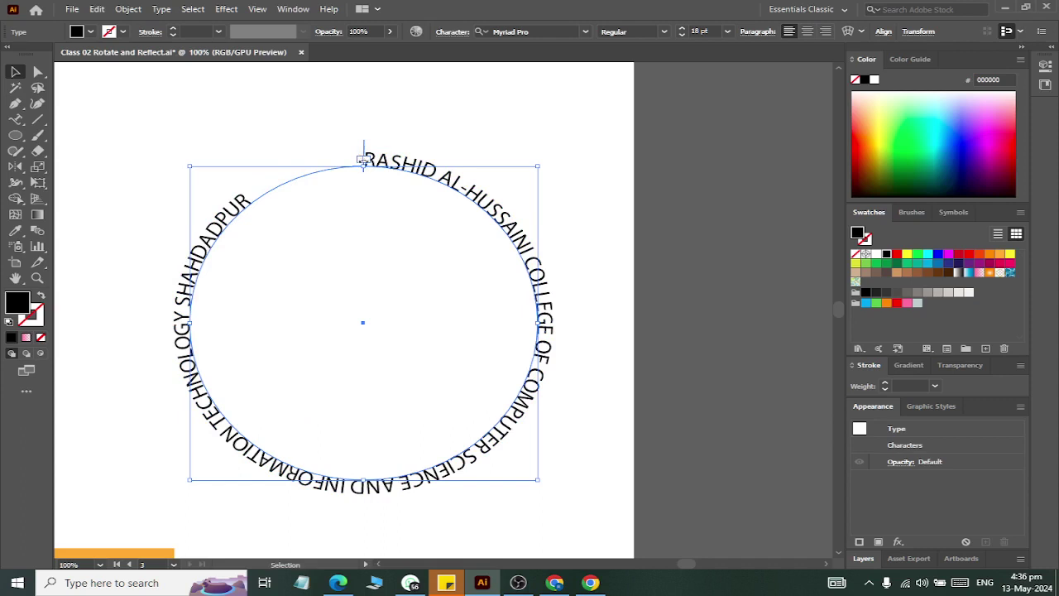
{"action": "scroll", "coordinate": [364, 165], "scroll_direction": "up", "scroll_amount": 1}
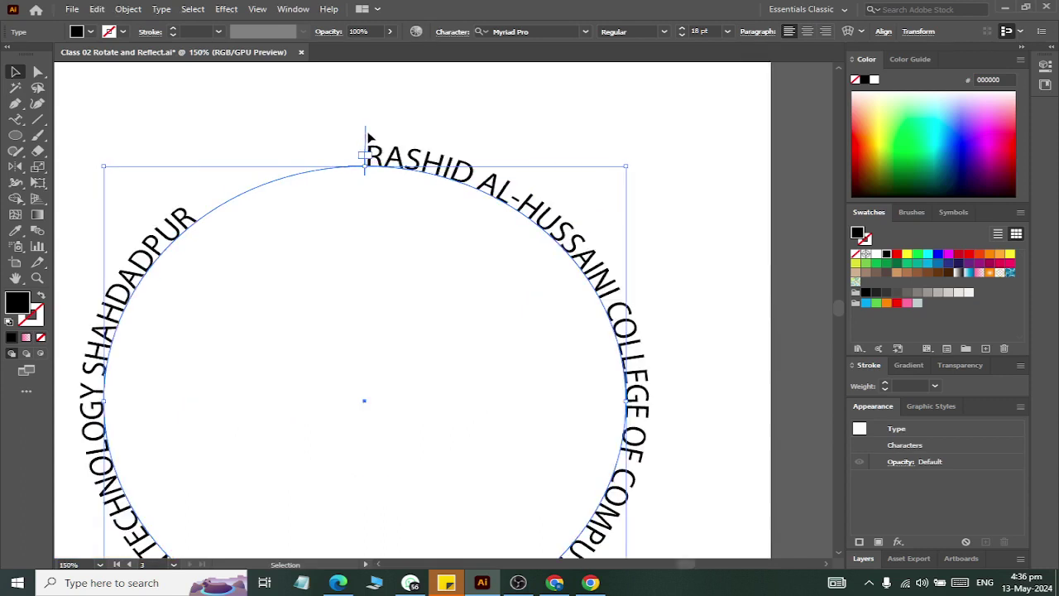
{"action": "left_click_drag", "start_coordinate": [365, 139], "coordinate": [331, 151]}
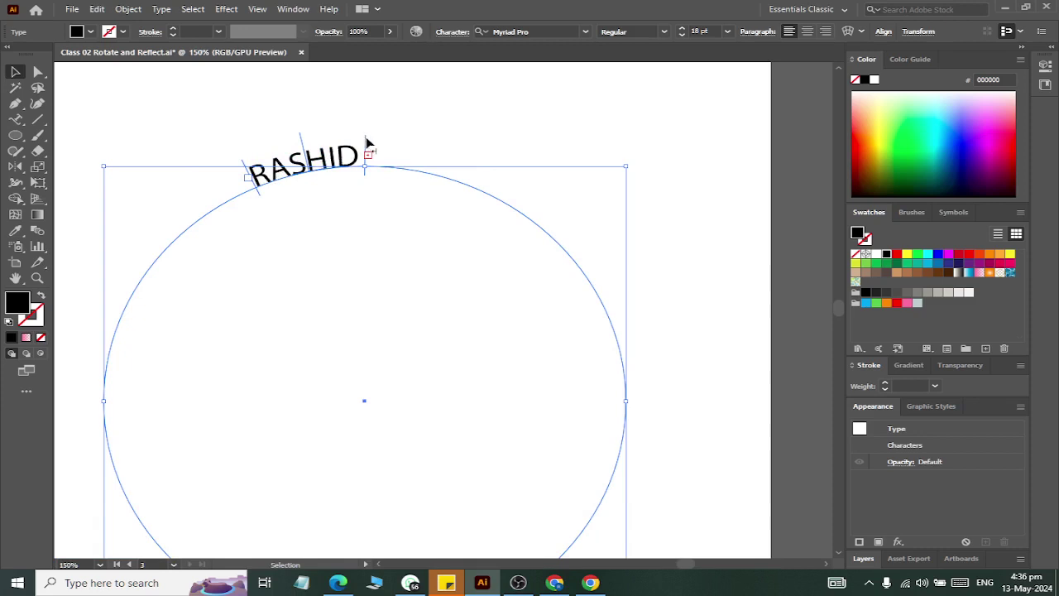
{"action": "mouse_move", "coordinate": [368, 143]}
{"action": "left_mouse_down"}
{"action": "mouse_move", "coordinate": [678, 563]}
{"action": "mouse_move", "coordinate": [141, 521]}
{"action": "mouse_move", "coordinate": [105, 267]}
{"action": "mouse_move", "coordinate": [171, 158]}
{"action": "mouse_move", "coordinate": [139, 204]}
{"action": "left_mouse_up"}
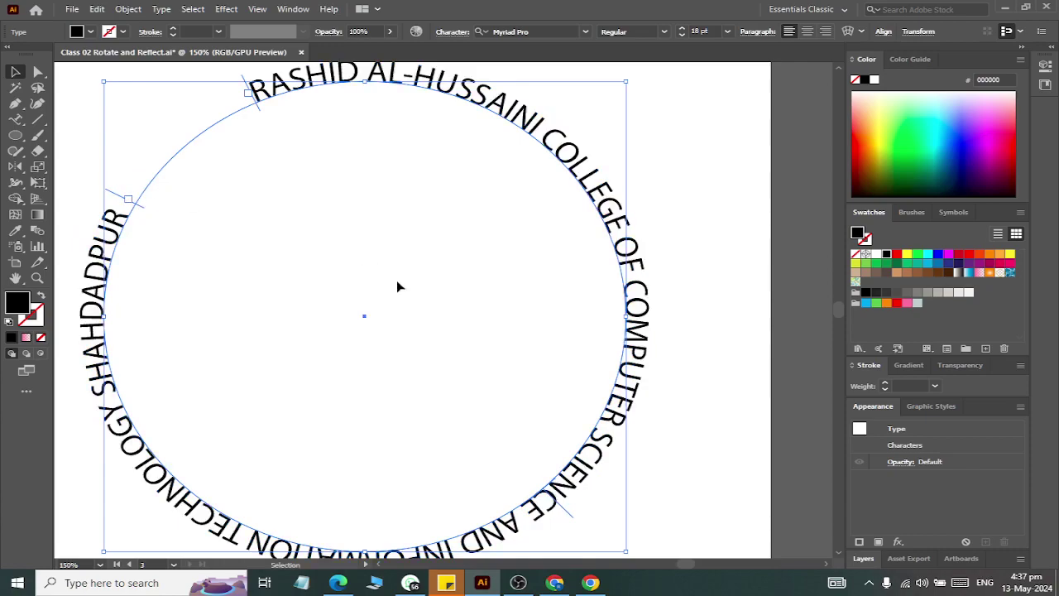
{"action": "mouse_move", "coordinate": [573, 519]}
{"action": "left_mouse_down"}
{"action": "mouse_move", "coordinate": [704, 342]}
{"action": "mouse_move", "coordinate": [283, 515]}
{"action": "mouse_move", "coordinate": [362, 68]}
{"action": "mouse_move", "coordinate": [364, 114]}
{"action": "left_mouse_up"}
{"action": "scroll", "coordinate": [376, 173], "scroll_direction": "down", "scroll_amount": 1}
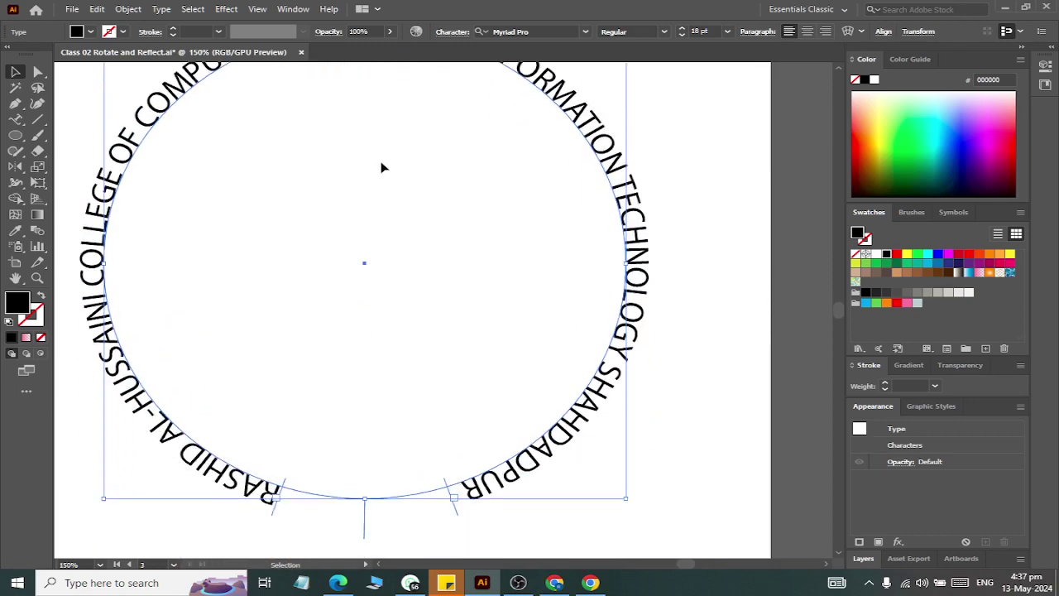
{"action": "scroll", "coordinate": [380, 166], "scroll_direction": "down", "scroll_amount": 3}
{"action": "left_click", "coordinate": [392, 90]}
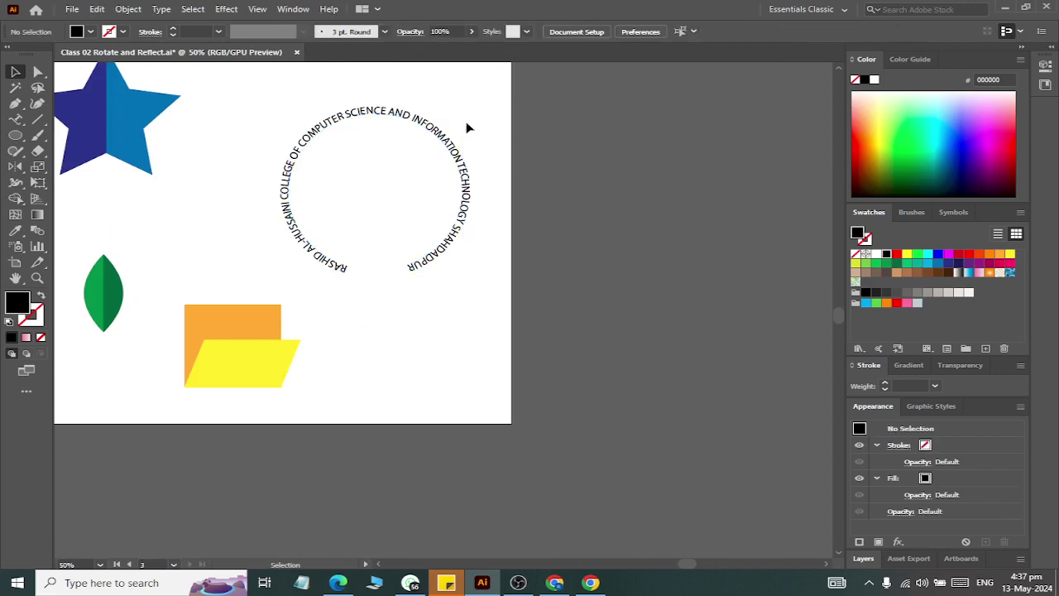